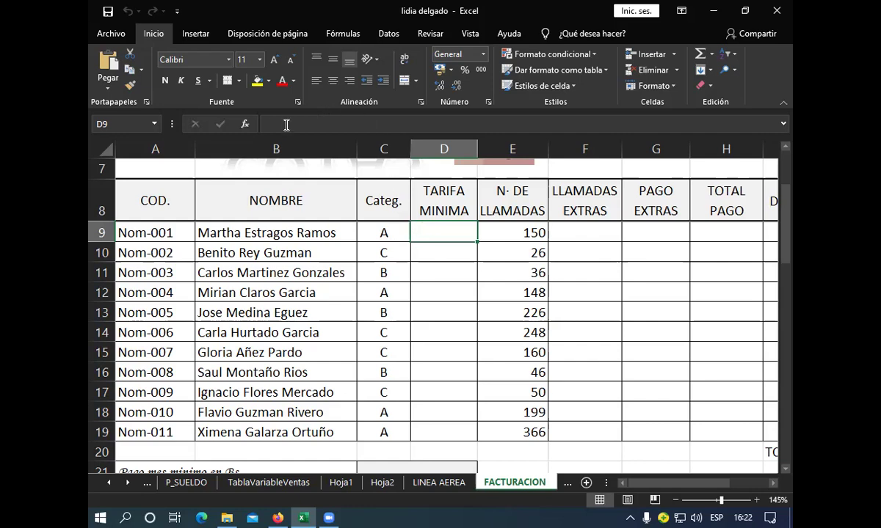
# - Insert the SI function into D9 from Insert Function and bring up its empty argument dialog
pyautogui.click(247, 125)
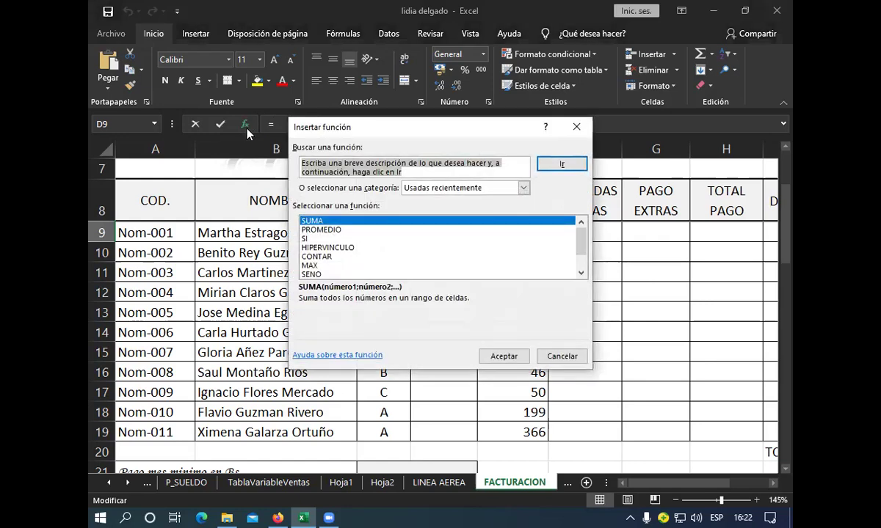
pyautogui.click(305, 241)
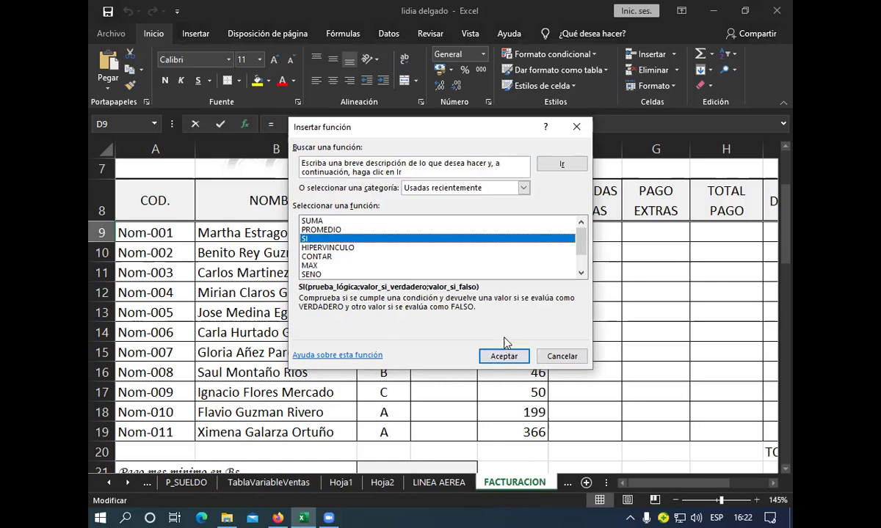
pyautogui.click(505, 358)
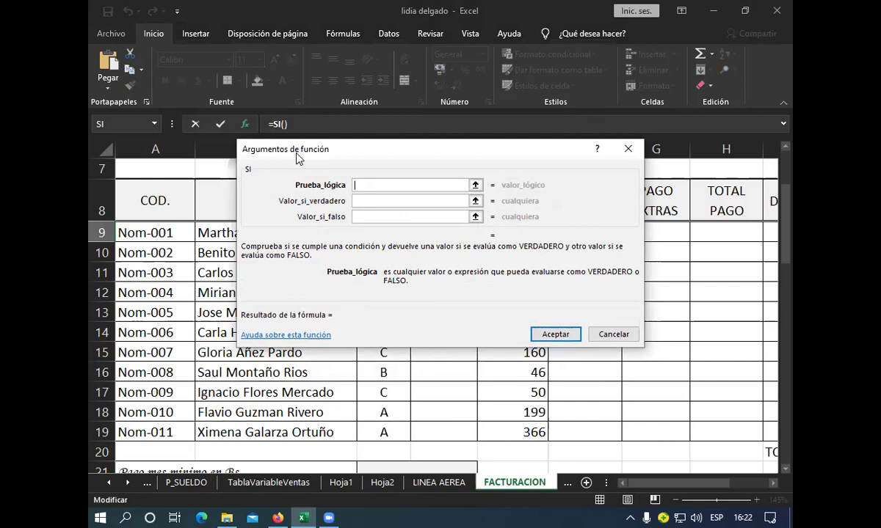
# - Move the argument dialog aside and enter C9="a" as the SI logical test
pyautogui.moveTo(298, 158); pyautogui.dragTo(285, 264)
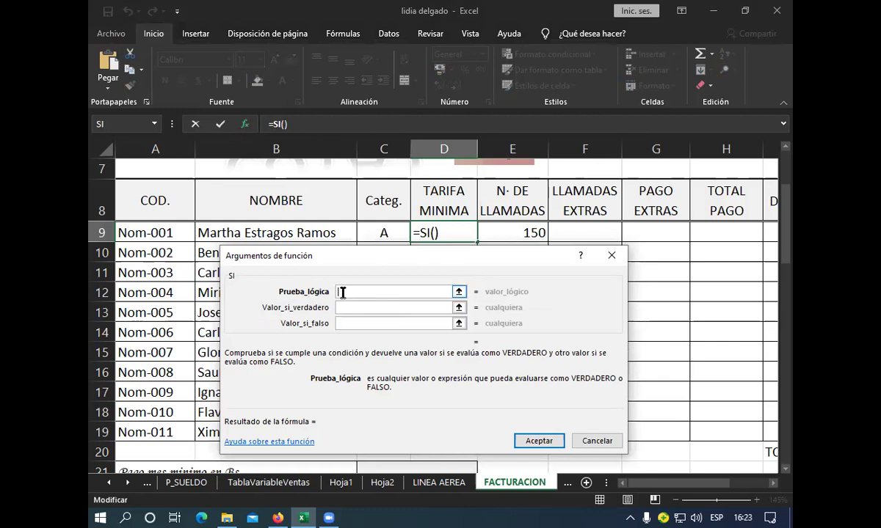
pyautogui.click(377, 232)
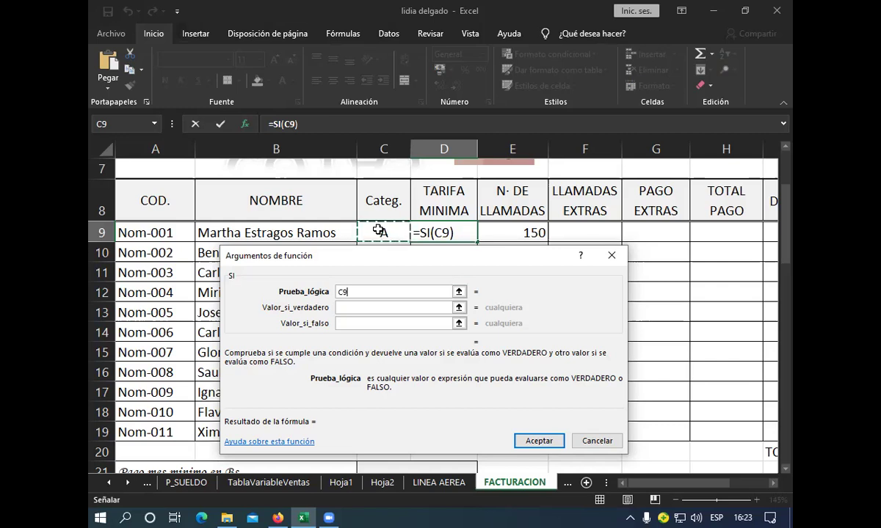
pyautogui.click(347, 293)
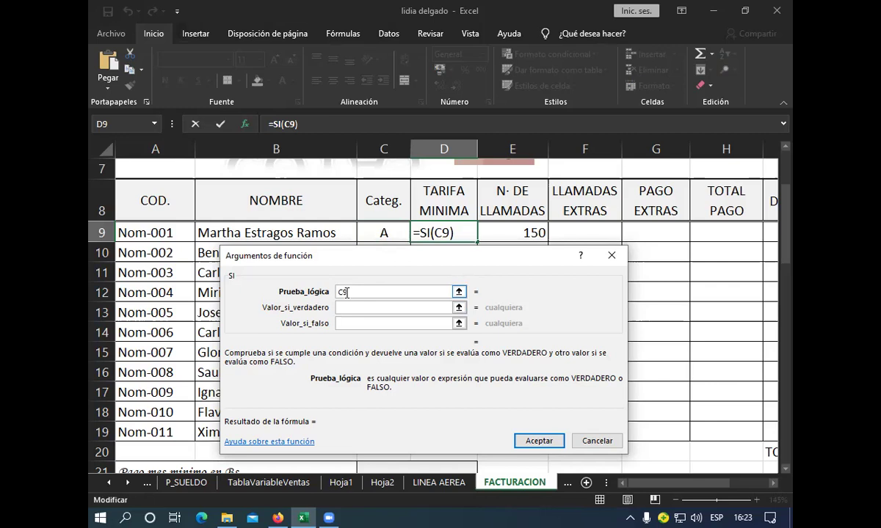
pyautogui.write('"')
pyautogui.write('a')
pyautogui.press('BackSpace')
pyautogui.press('BackSpace')
pyautogui.write('=')
pyautogui.write('"')
pyautogui.write('a')
pyautogui.write('"')
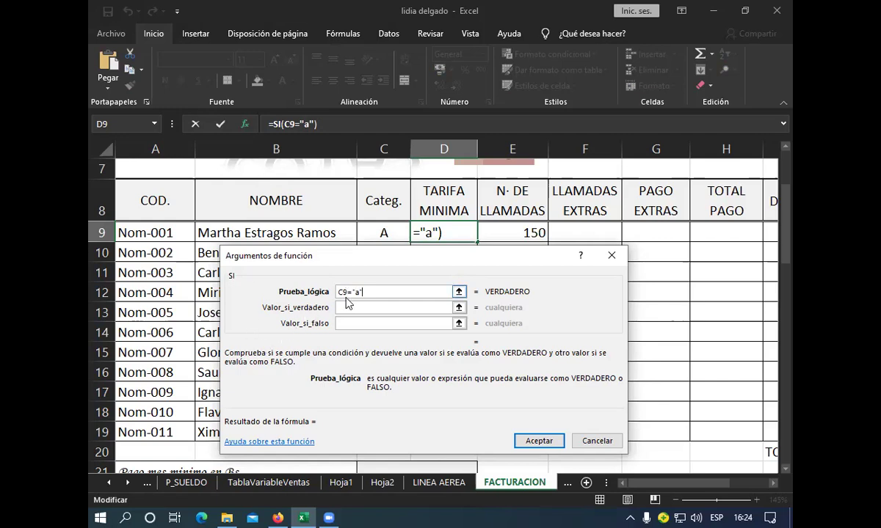
# - Enter 180 as the SI value when the test is true
pyautogui.click(346, 307)
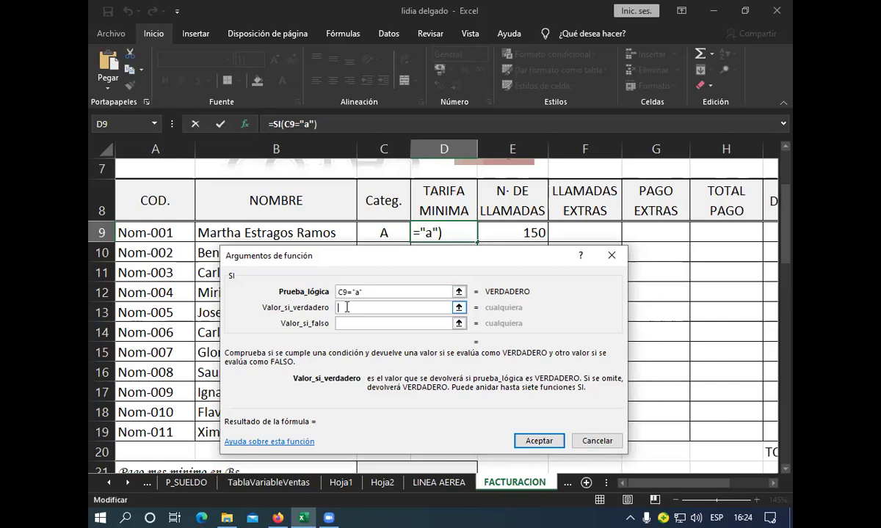
pyautogui.write('1')
pyautogui.write('80')
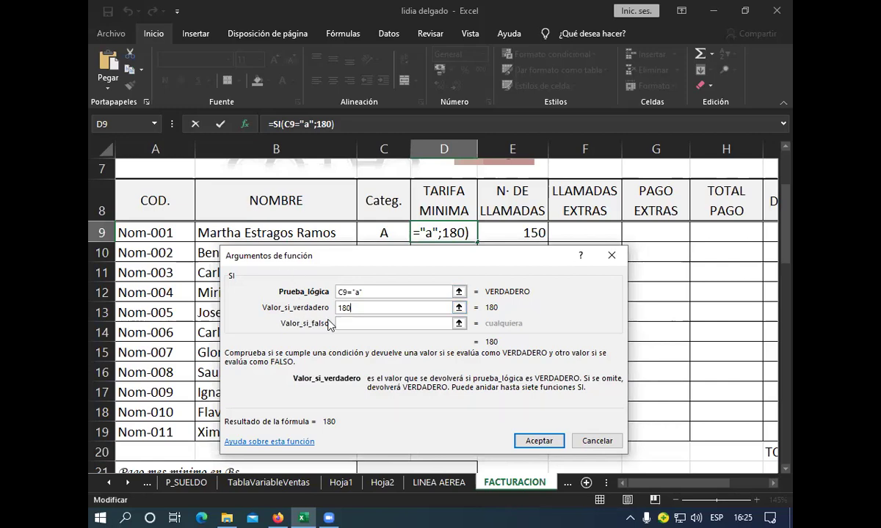
# - Nest a second SI inside the Valor_si_falso argument of the D9 formula
pyautogui.click(342, 328)
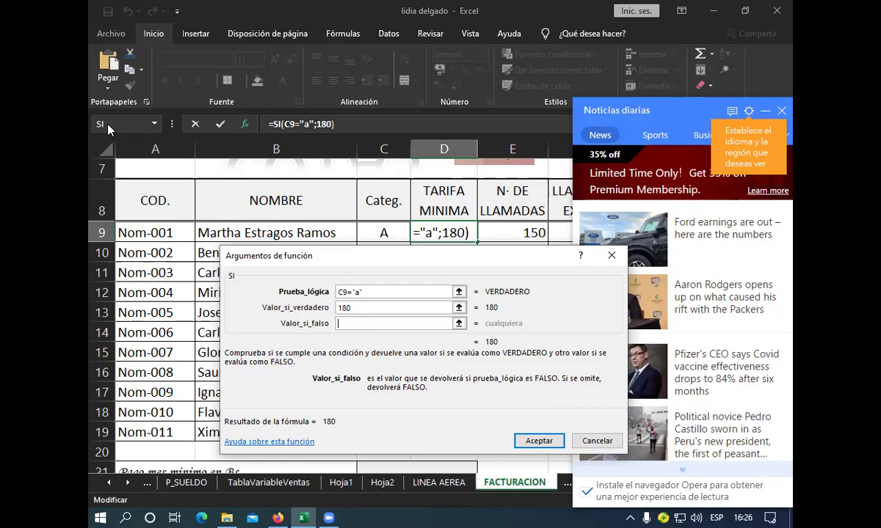
pyautogui.click(103, 125)
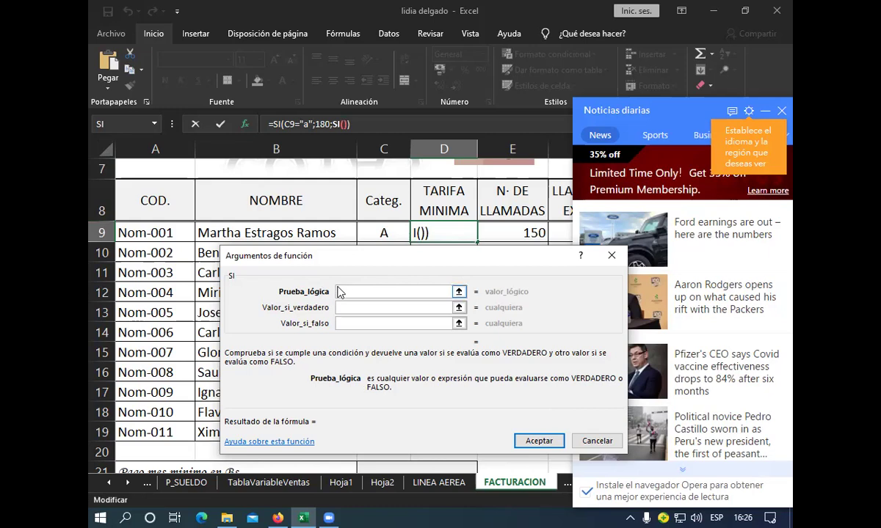
# - Give the nested SI the test C9="b" and a true value of 160
pyautogui.click(368, 233)
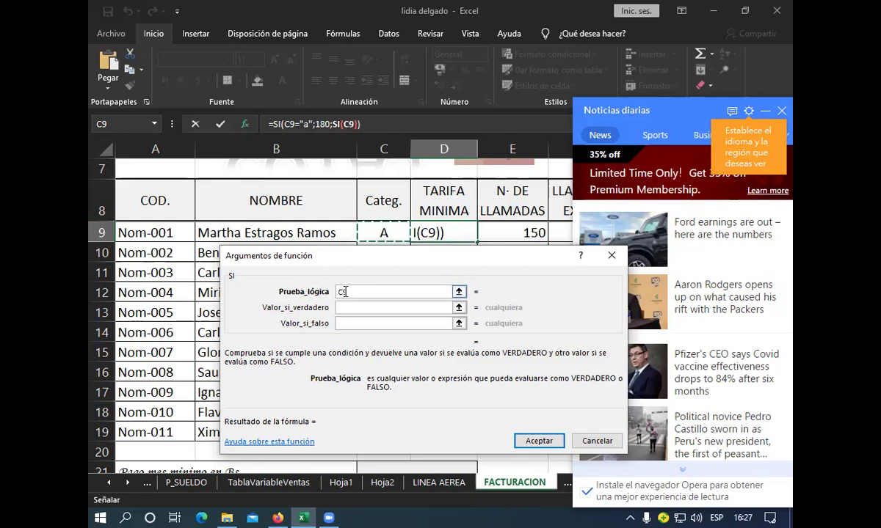
pyautogui.click(350, 291)
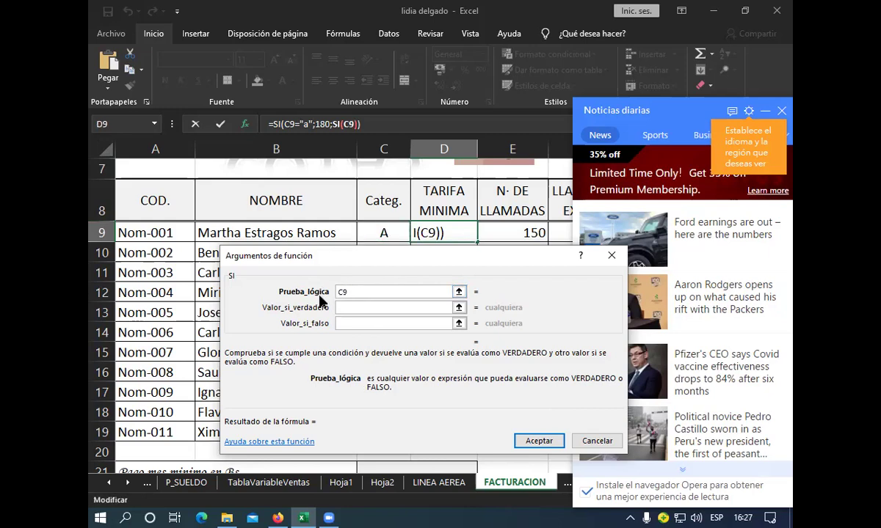
pyautogui.write('"')
pyautogui.write('b')
pyautogui.write('"')
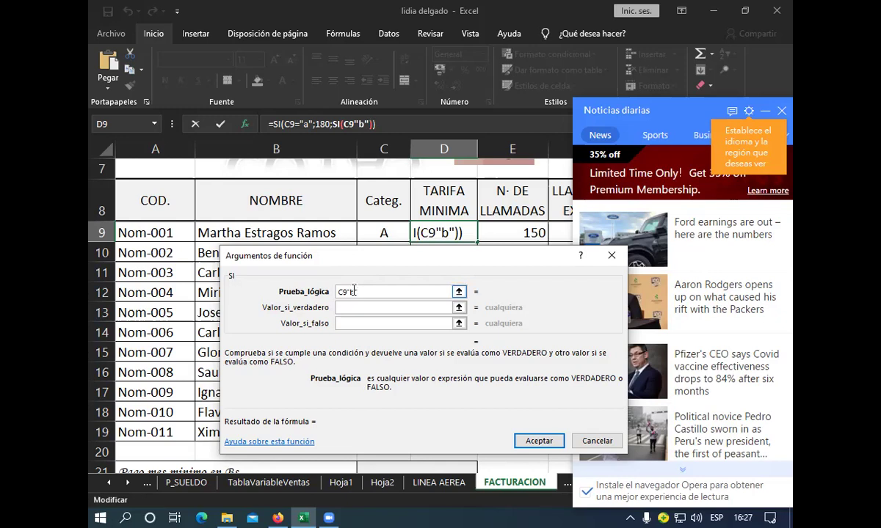
pyautogui.press('BackSpace')
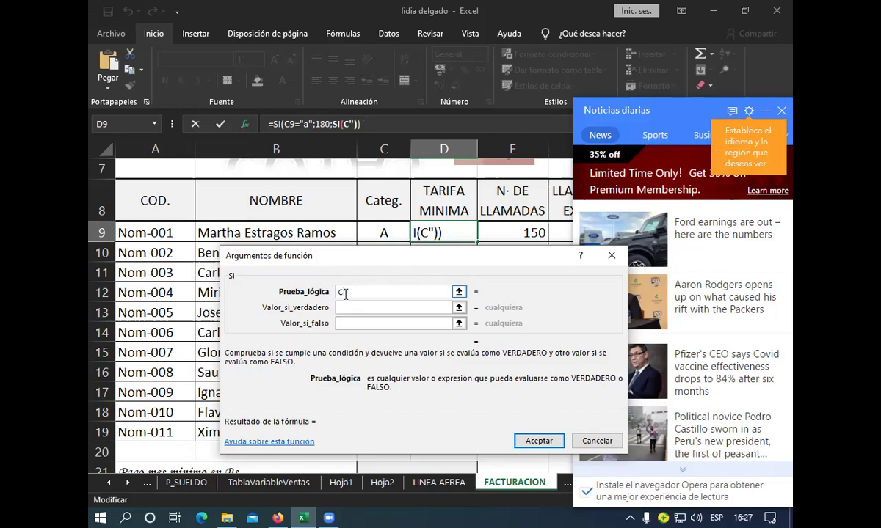
pyautogui.press('BackSpace')
pyautogui.press('BackSpace')
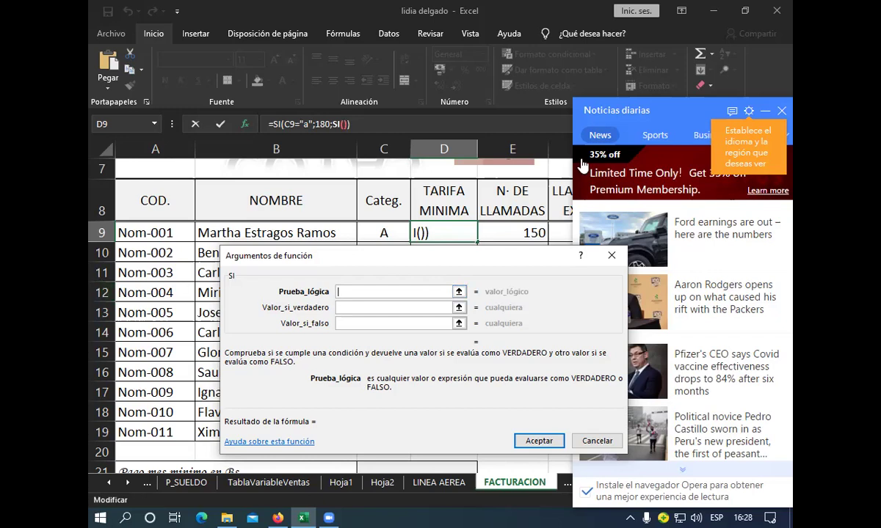
pyautogui.click(378, 230)
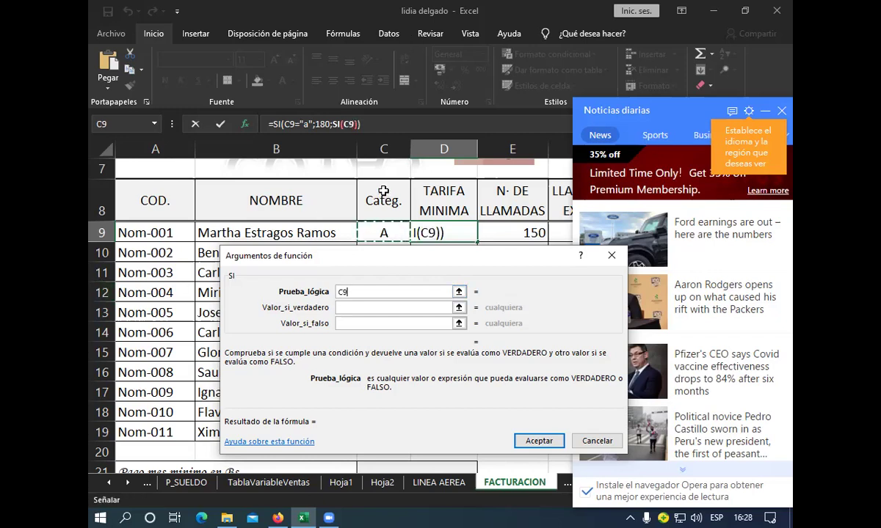
pyautogui.write('=')
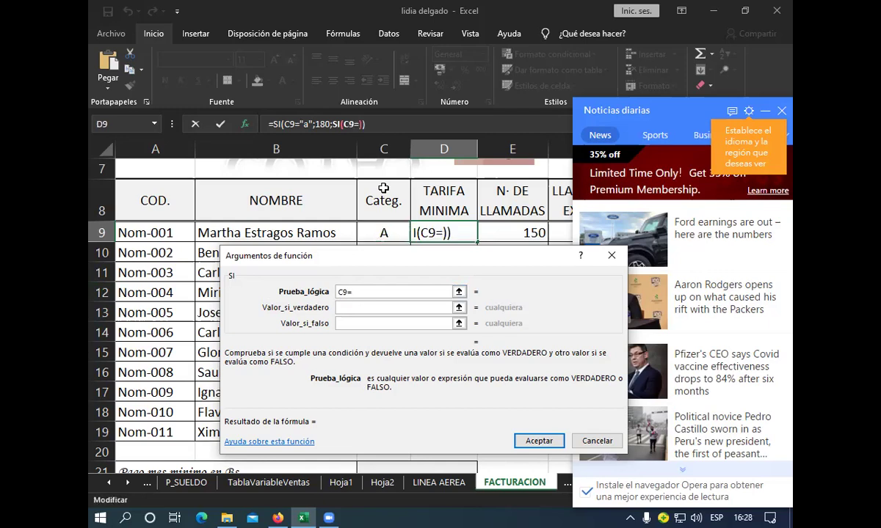
pyautogui.write('"b')
pyautogui.write('"')
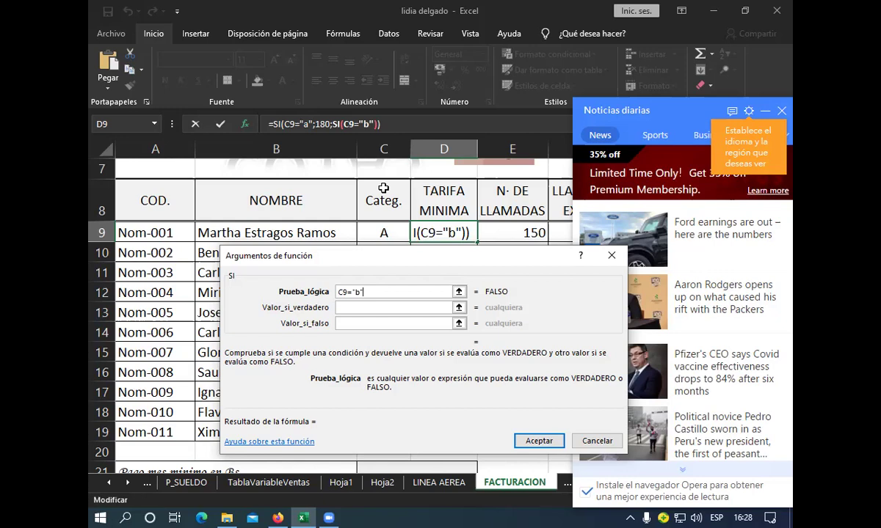
pyautogui.click(345, 307)
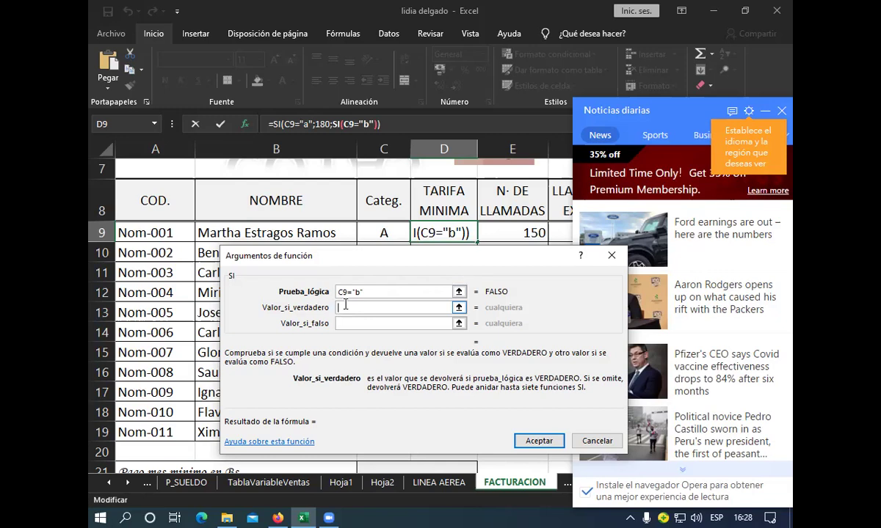
pyautogui.write('160')
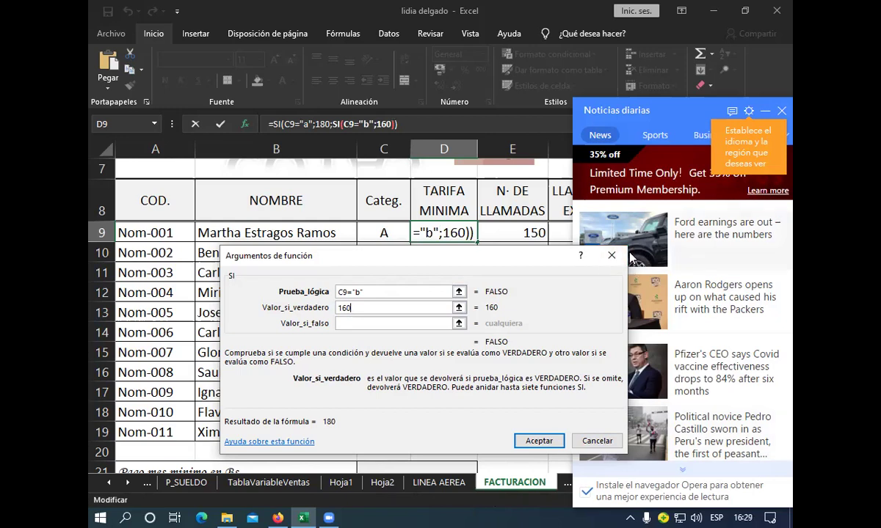
# - Close the news panel and nest a third SI as the false value
pyautogui.click(345, 323)
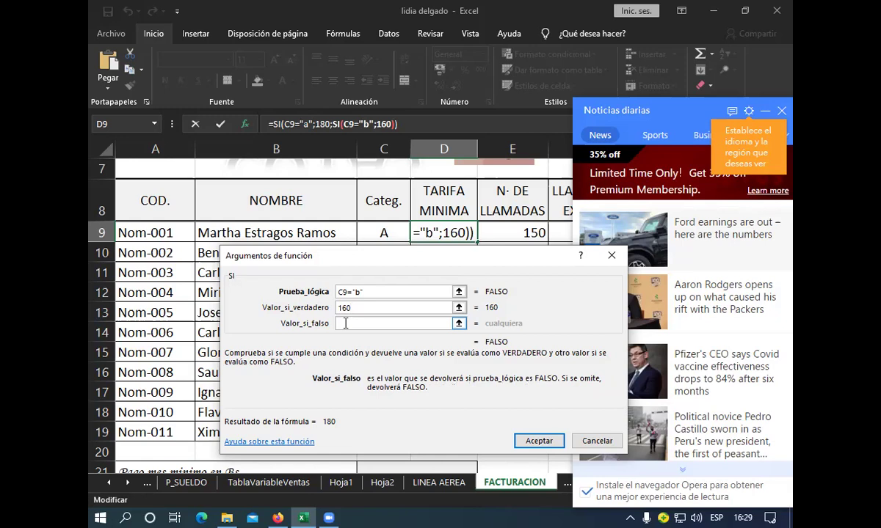
pyautogui.click(780, 112)
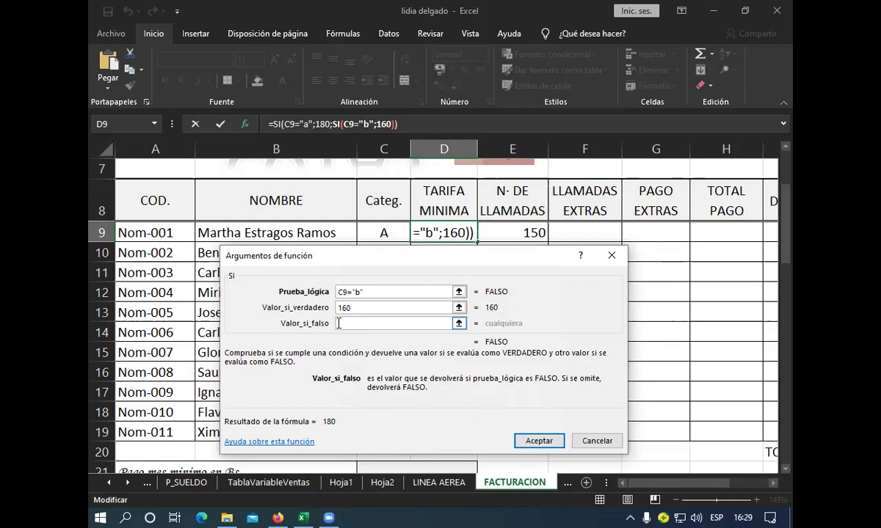
pyautogui.click(113, 128)
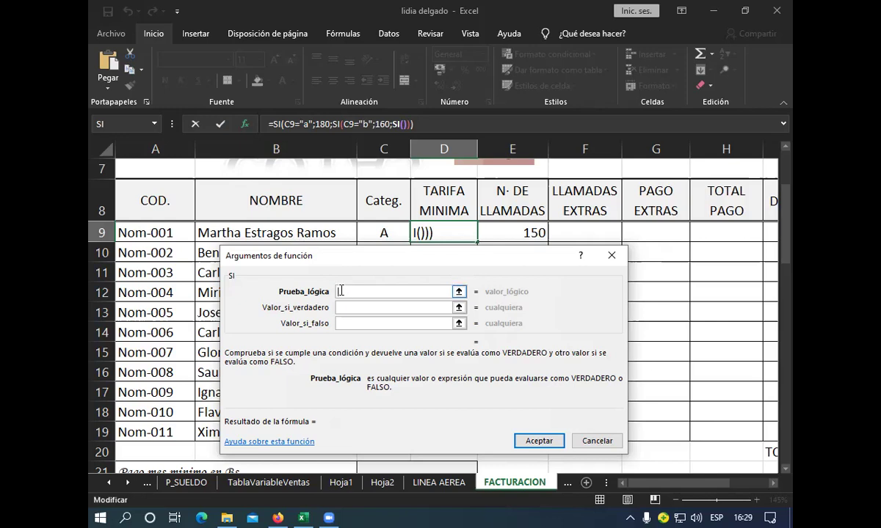
# - Give the innermost SI the test C9="c", result 120 and fallback 0, then confirm the formula
pyautogui.click(368, 232)
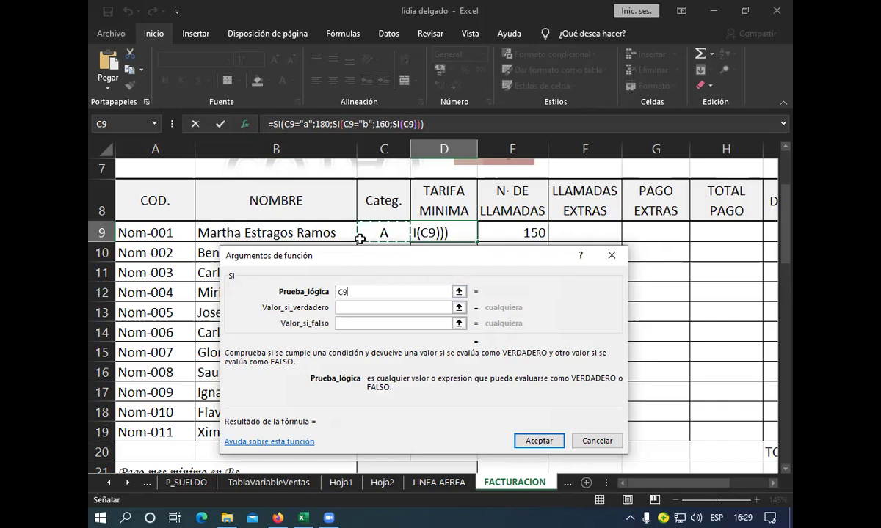
pyautogui.click(348, 291)
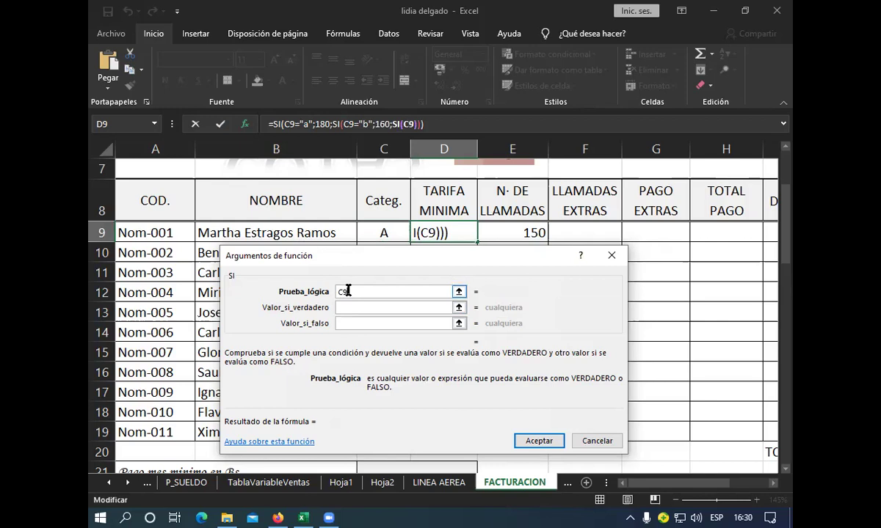
pyautogui.write('=')
pyautogui.write('"')
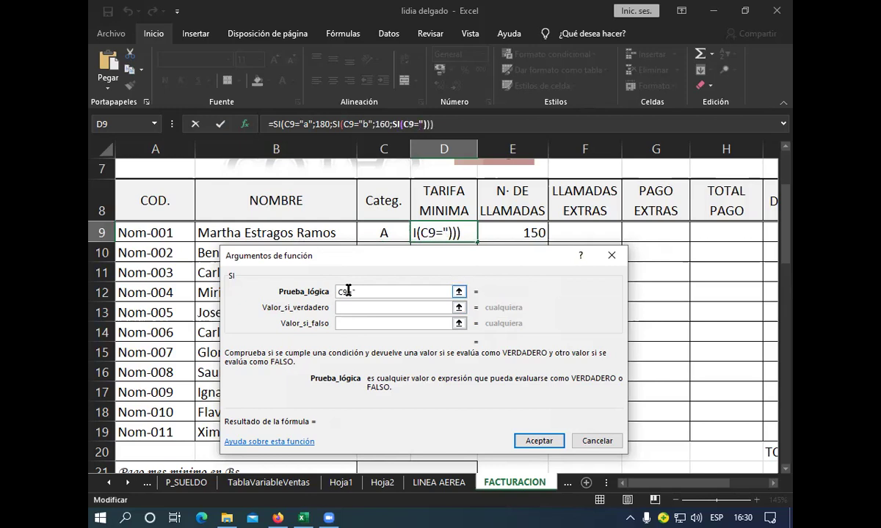
pyautogui.write('c')
pyautogui.write('"')
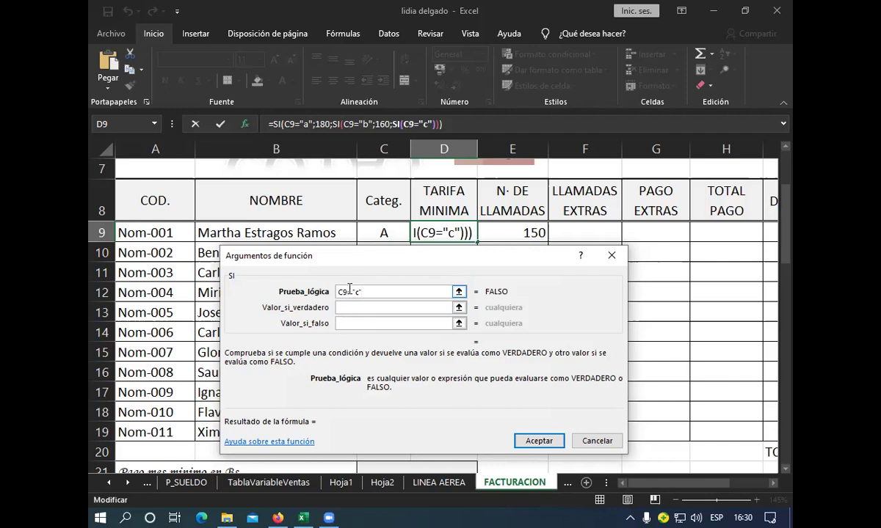
pyautogui.click(342, 307)
pyautogui.click(342, 306)
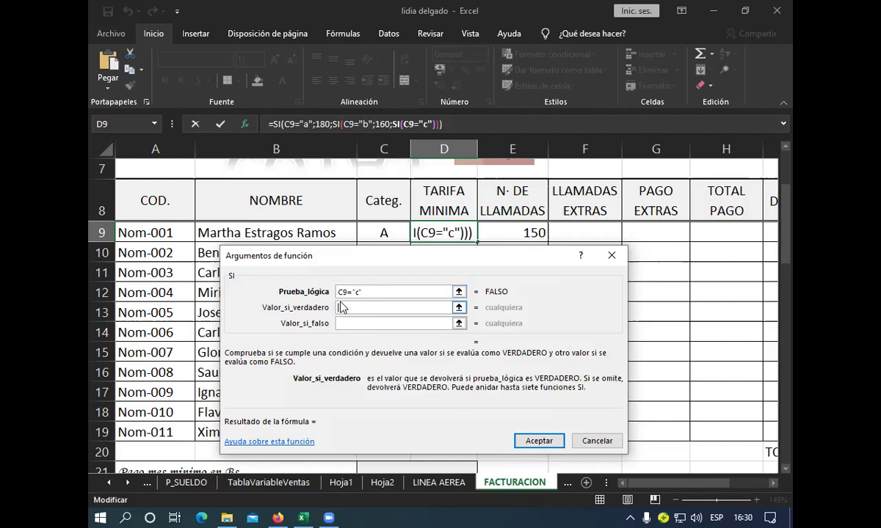
pyautogui.write('1')
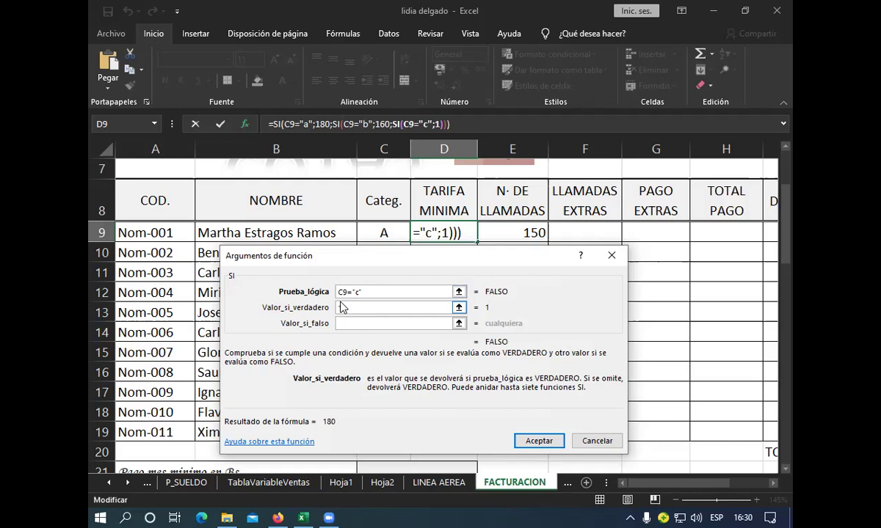
pyautogui.write('20')
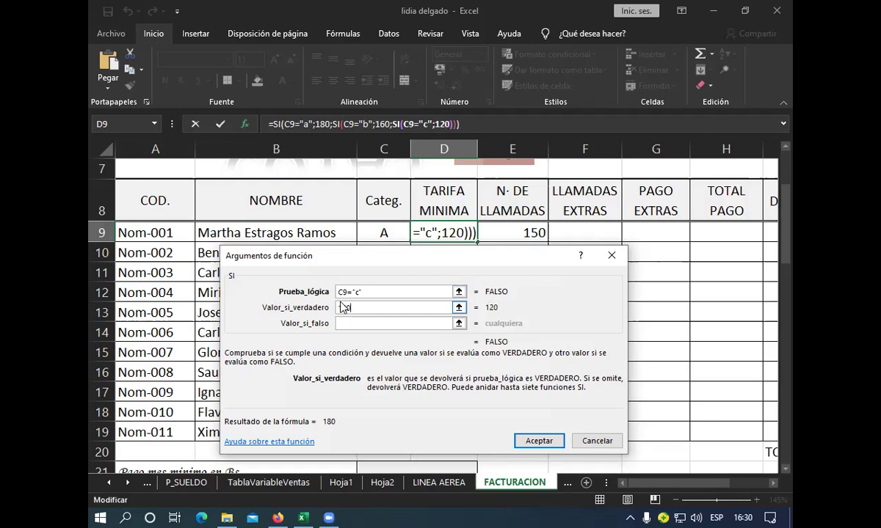
pyautogui.click(340, 320)
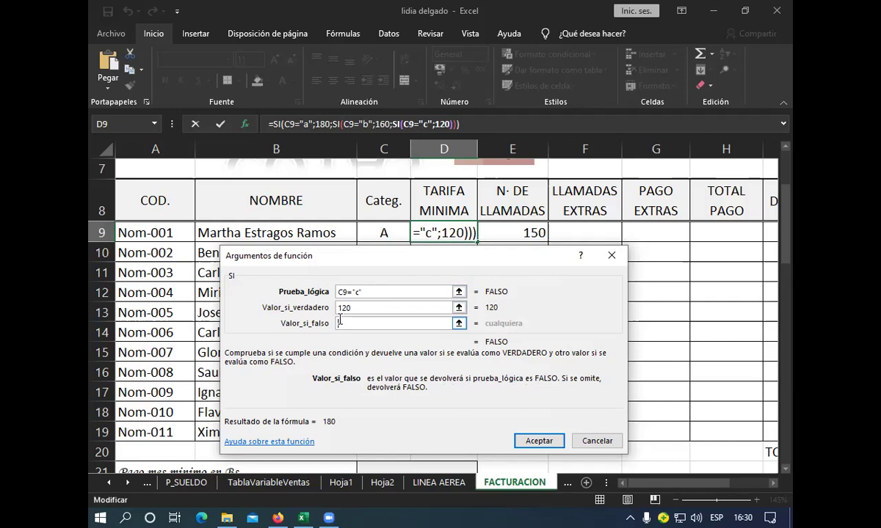
pyautogui.write('0')
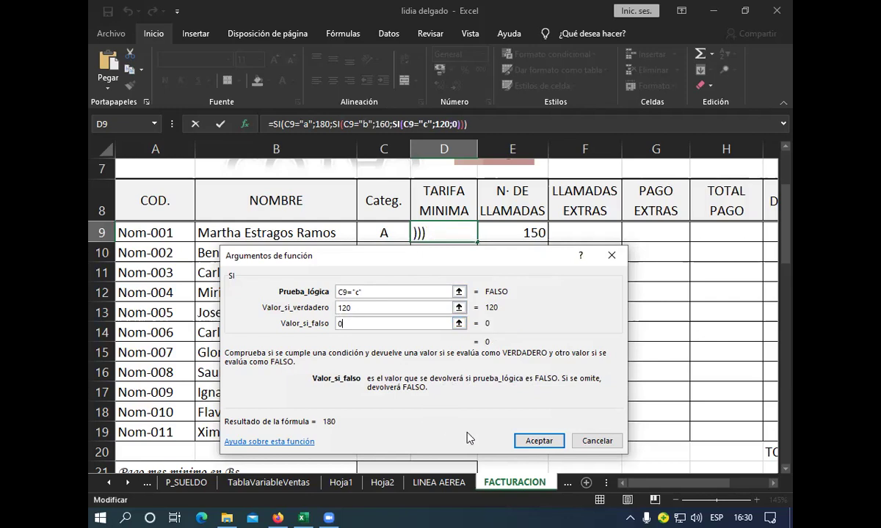
pyautogui.click(549, 441)
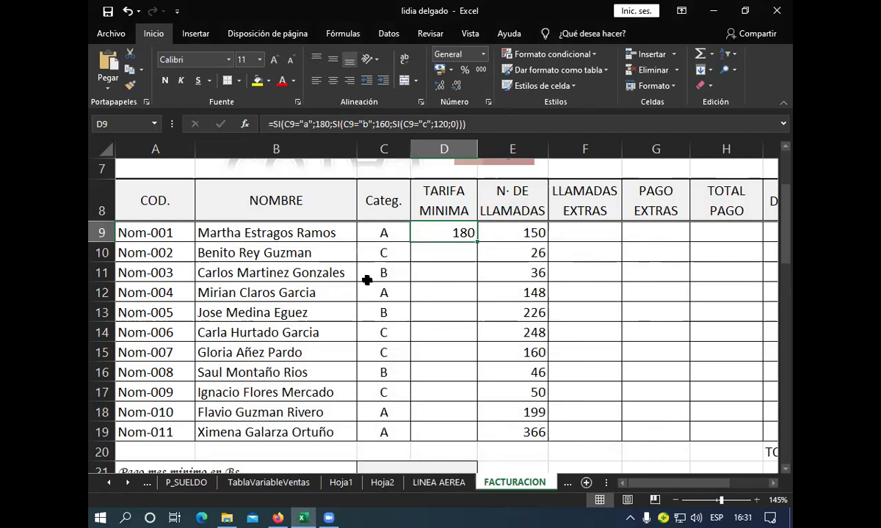
pyautogui.click(383, 232)
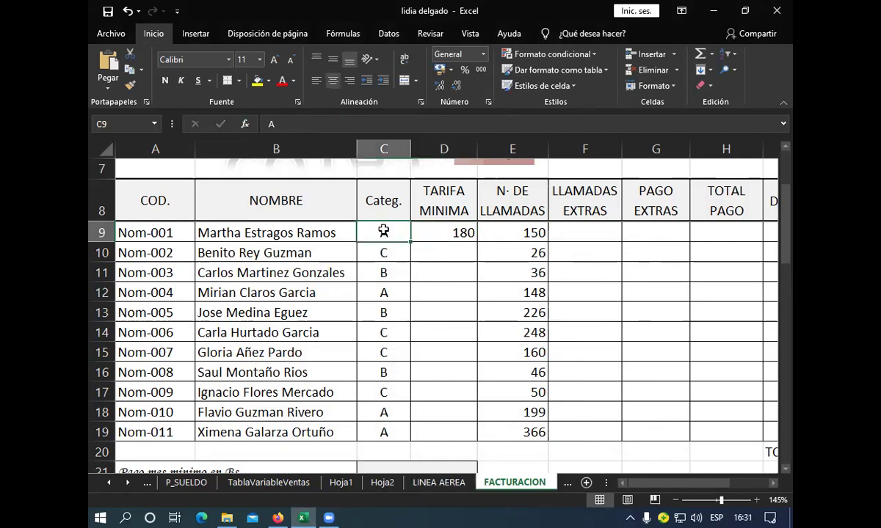
pyautogui.write('b')
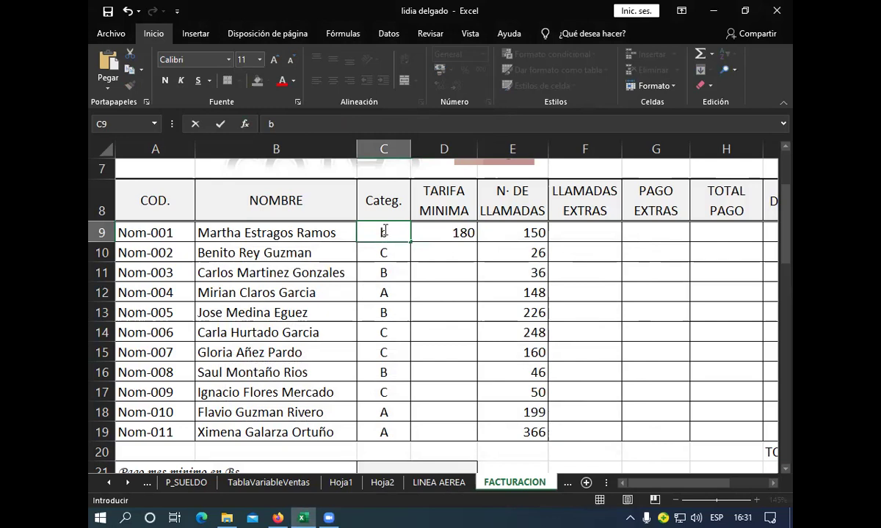
pyautogui.press('Return')
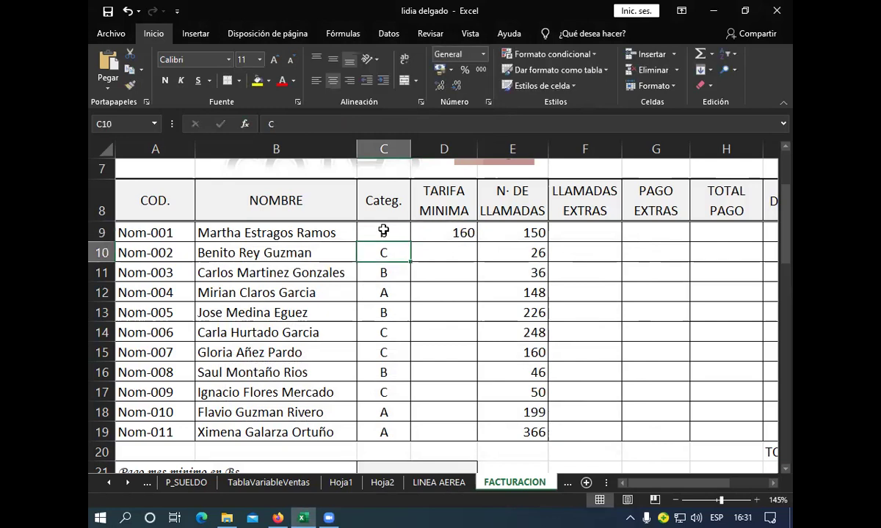
pyautogui.click(383, 231)
pyautogui.write('v')
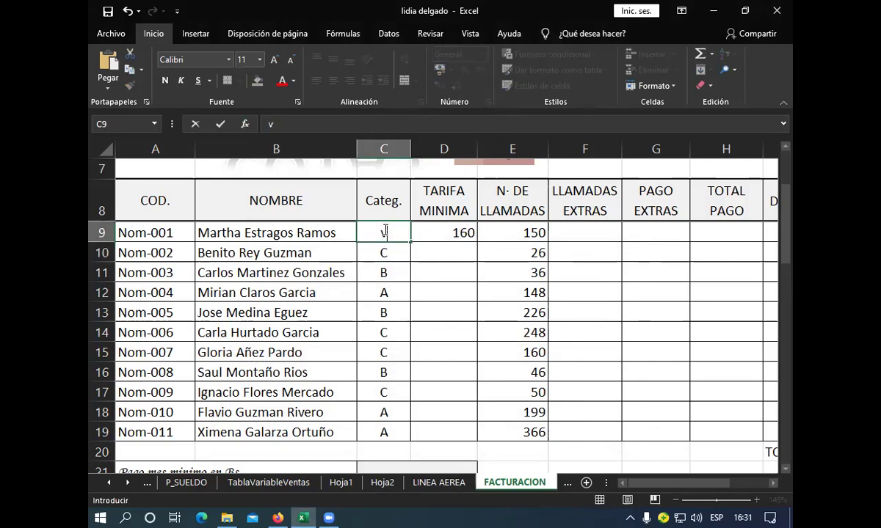
pyautogui.press('BackSpace')
pyautogui.write('c')
pyautogui.press('Return')
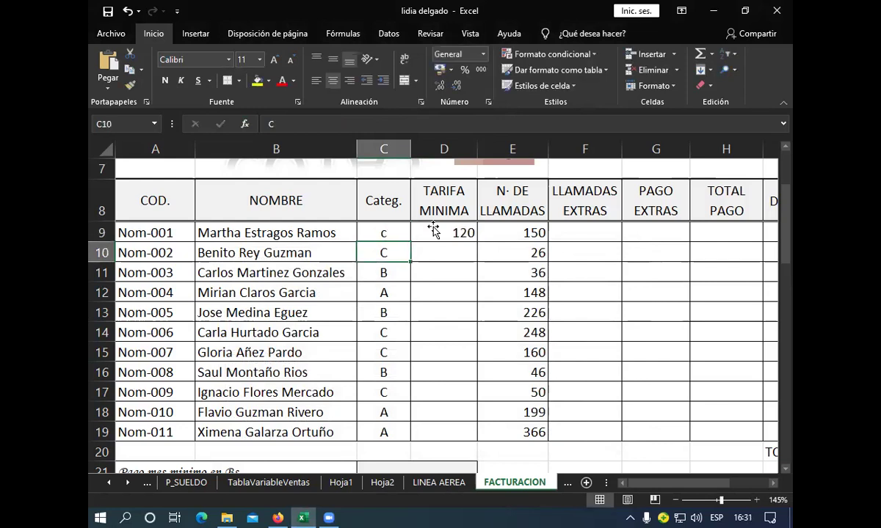
pyautogui.click(466, 231)
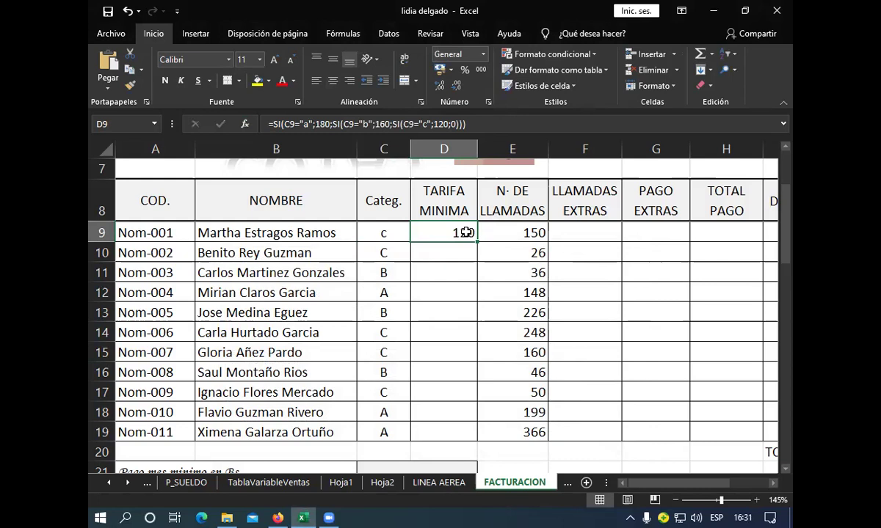
pyautogui.click(391, 239)
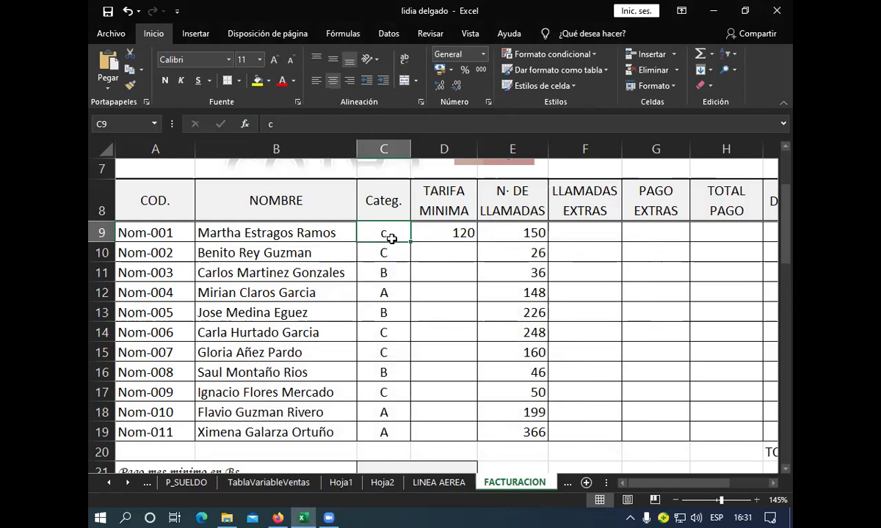
pyautogui.write('A')
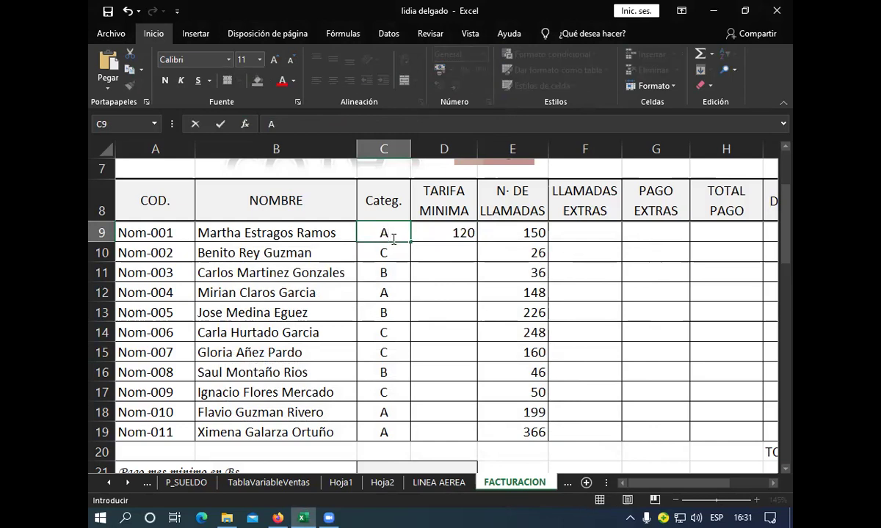
pyautogui.press('Return')
pyautogui.click(468, 232)
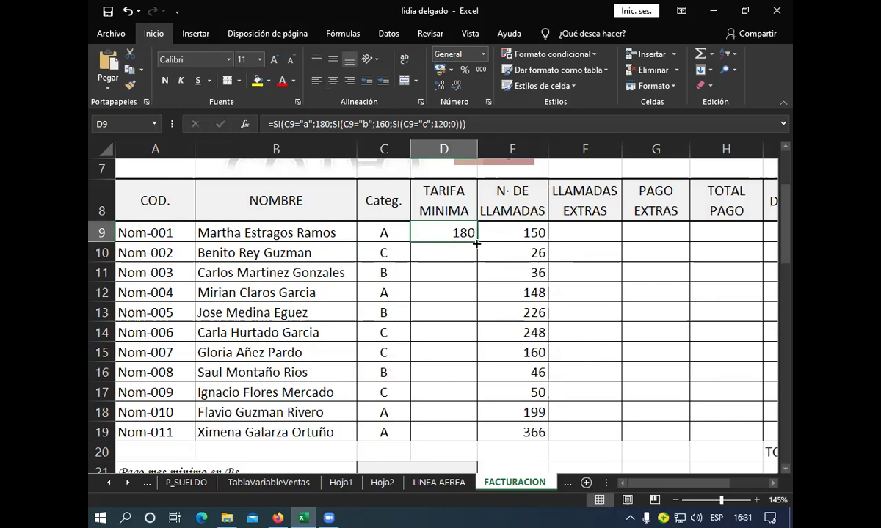
pyautogui.doubleClick(475, 243)
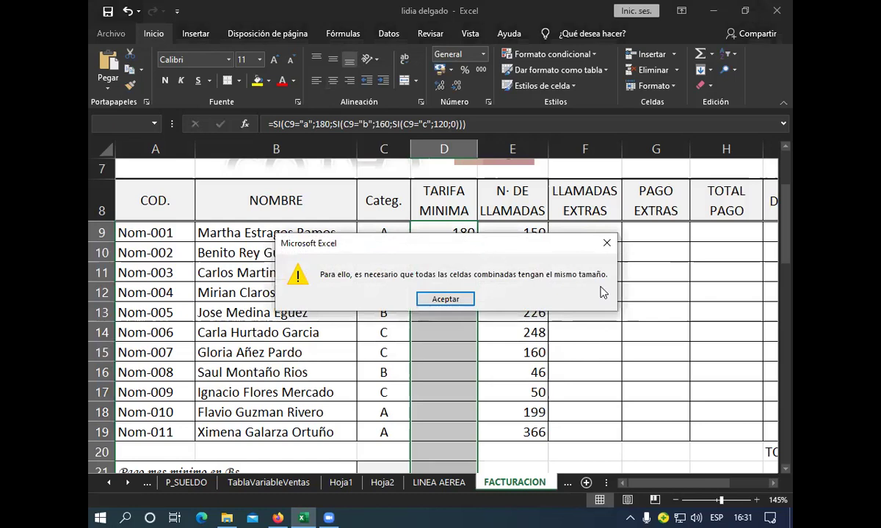
pyautogui.click(607, 243)
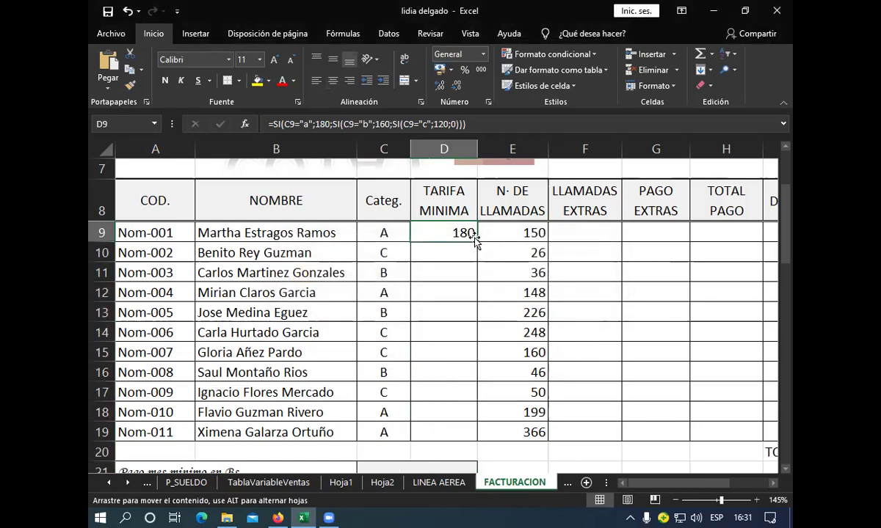
pyautogui.moveTo(475, 240); pyautogui.dragTo(469, 462)
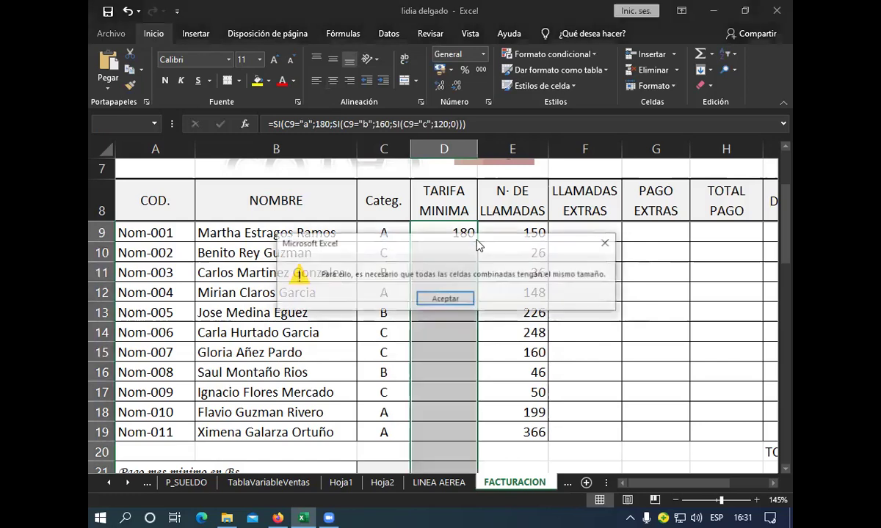
pyautogui.click(606, 243)
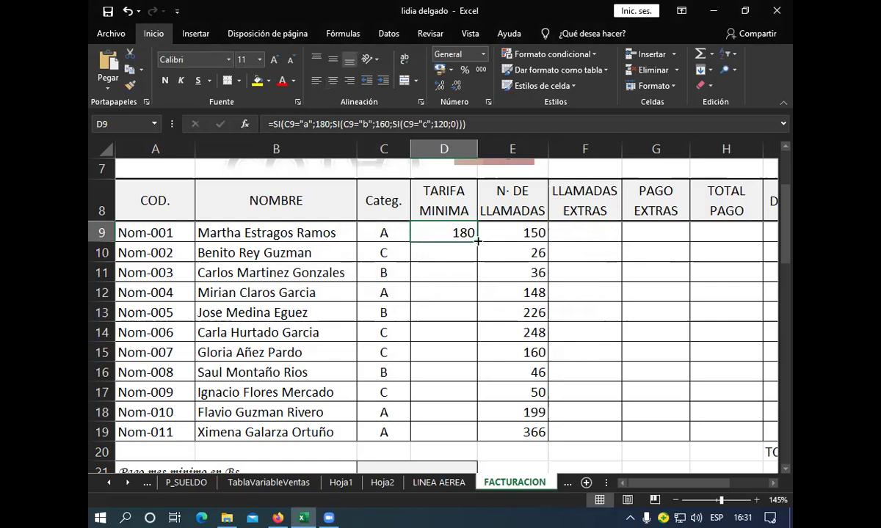
pyautogui.moveTo(477, 241); pyautogui.dragTo(477, 447)
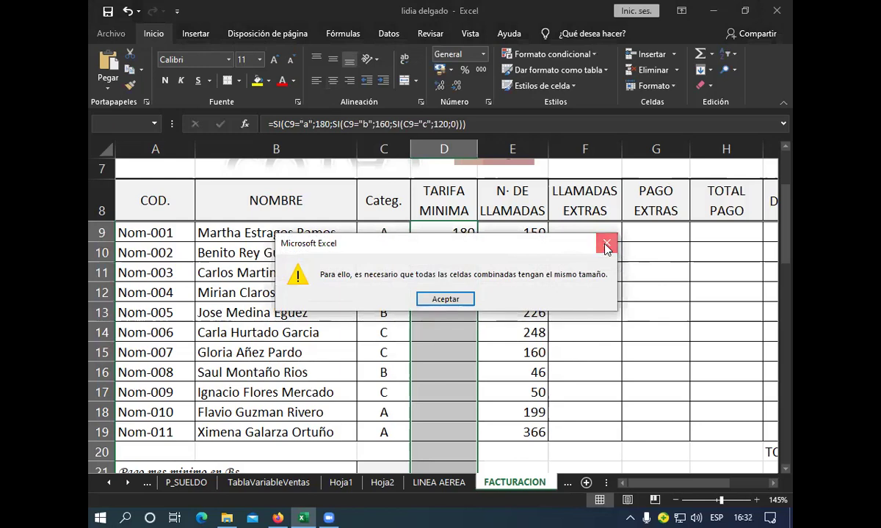
pyautogui.click(606, 243)
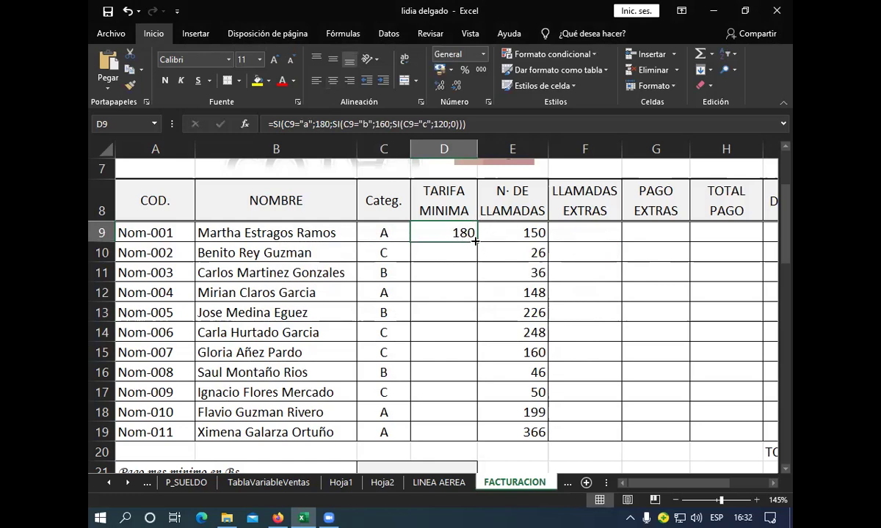
pyautogui.moveTo(475, 241); pyautogui.dragTo(443, 470)
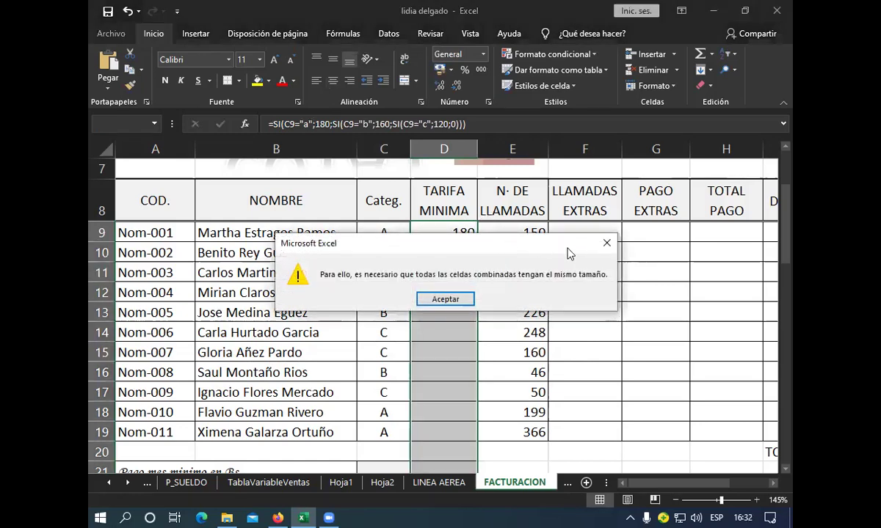
pyautogui.click(606, 244)
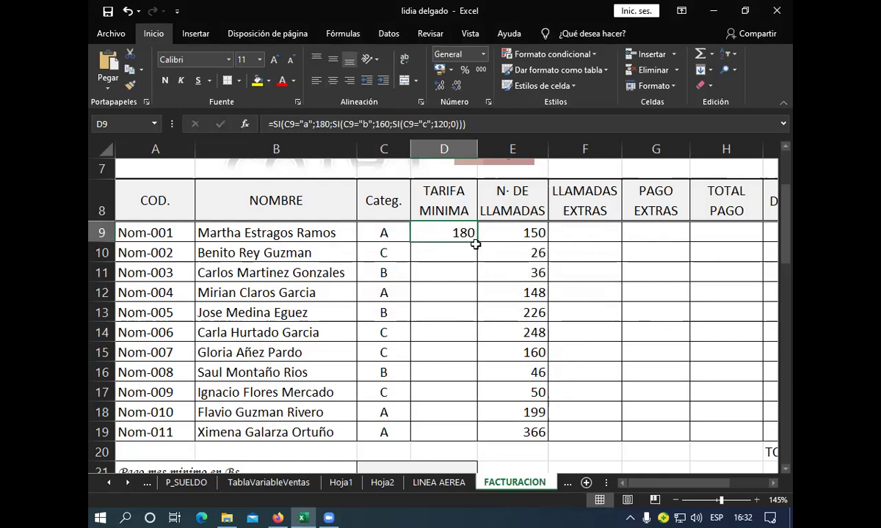
pyautogui.doubleClick(476, 241)
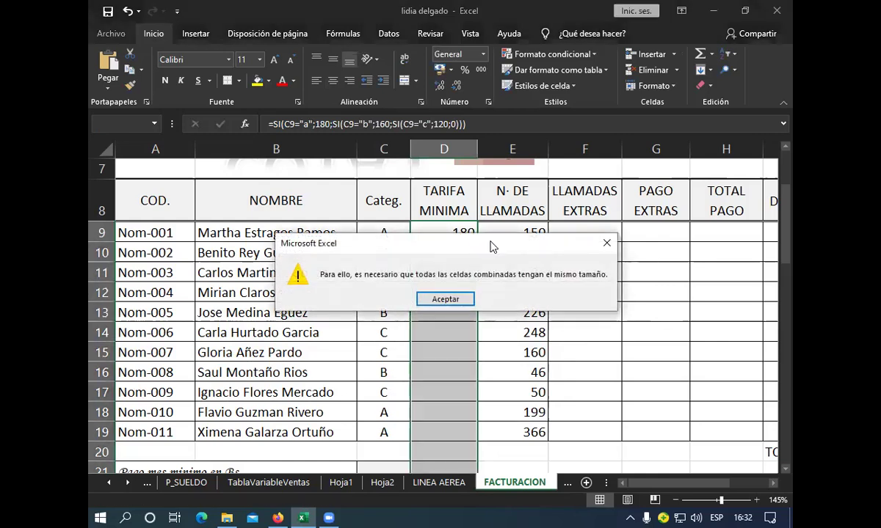
pyautogui.click(606, 244)
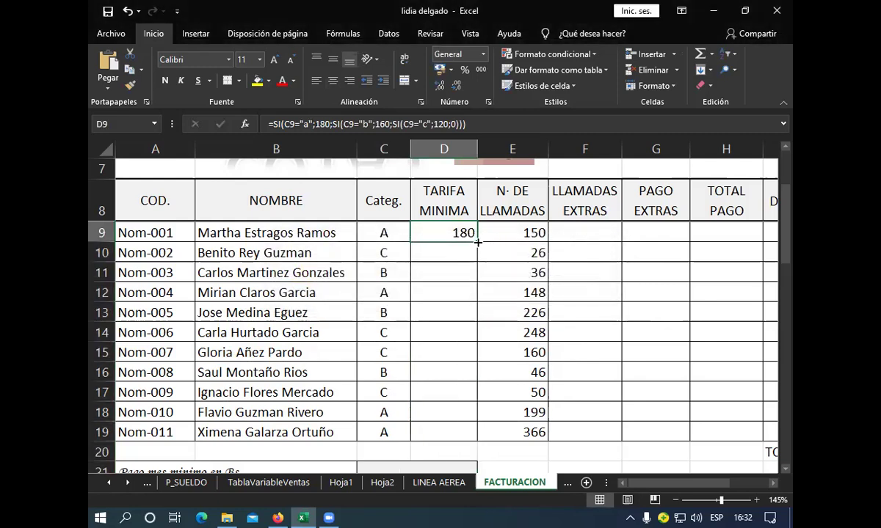
# - Fill the nested SI formula from D9 down through D19
pyautogui.moveTo(477, 243)
pyautogui.mouseDown()
pyautogui.moveTo(463, 428)
pyautogui.moveTo(471, 429)
pyautogui.mouseUp()
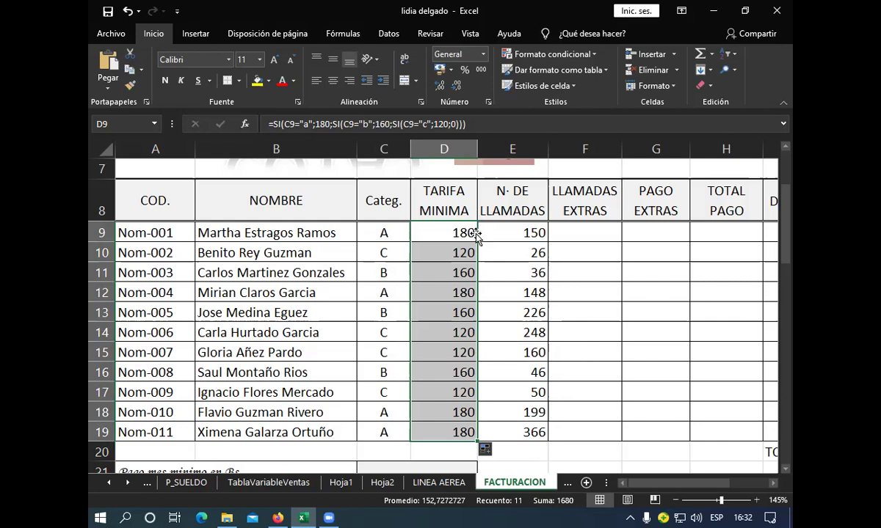
pyautogui.click(773, 485)
# - Click on the worksheet beside the filled TARIFA MINIMA range D9:D19
pyautogui.click(773, 486)
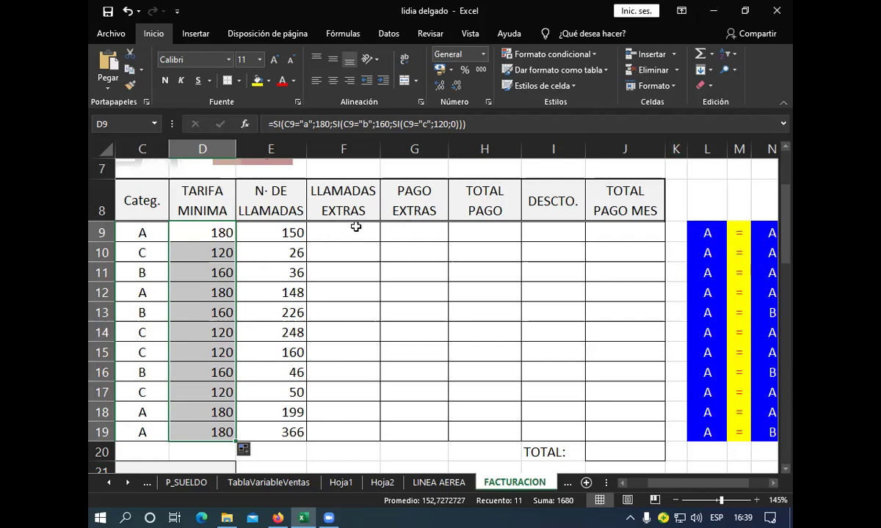
# - Type +150-80 into F9 without committing it
pyautogui.click(317, 232)
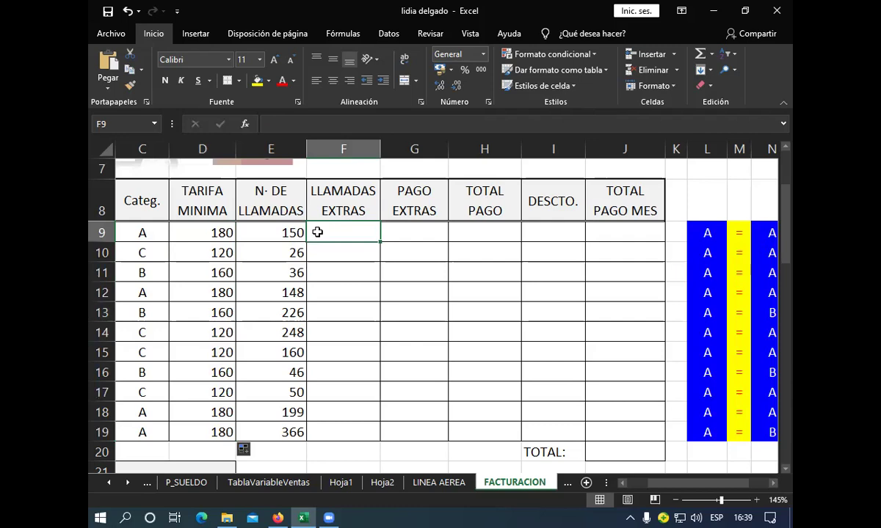
pyautogui.write('1')
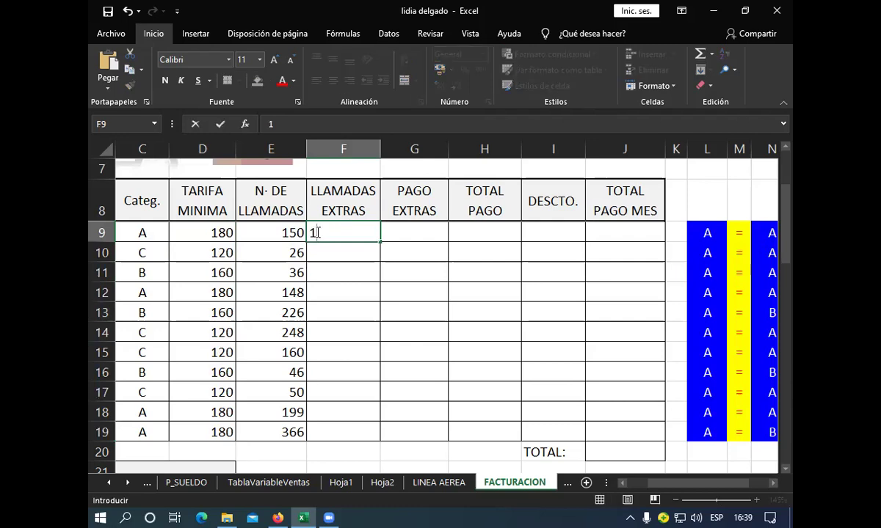
pyautogui.write('50')
pyautogui.press('BackSpace')
pyautogui.press('BackSpace')
pyautogui.press('BackSpace')
pyautogui.write('+1')
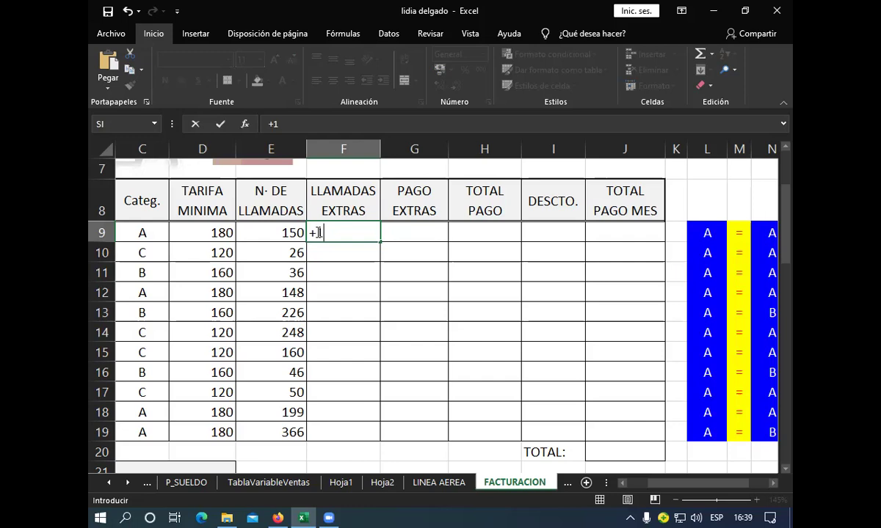
pyautogui.write('50')
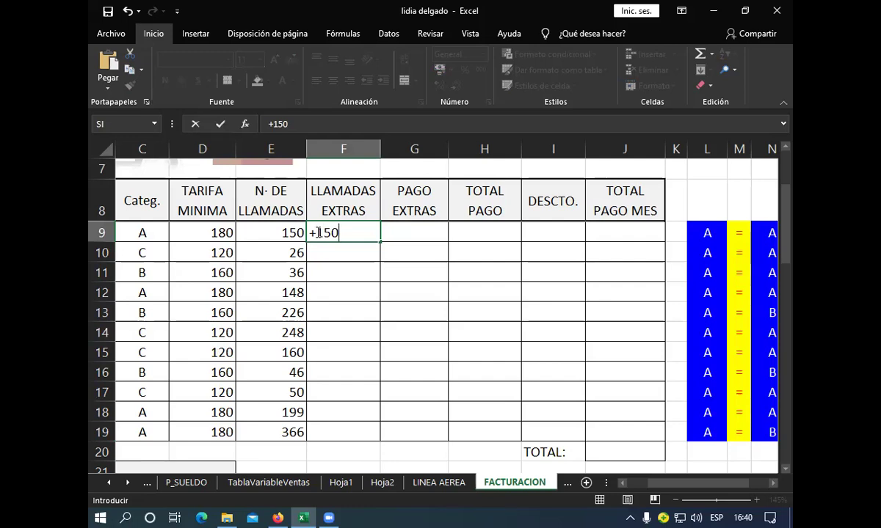
pyautogui.write('-')
pyautogui.write('80')
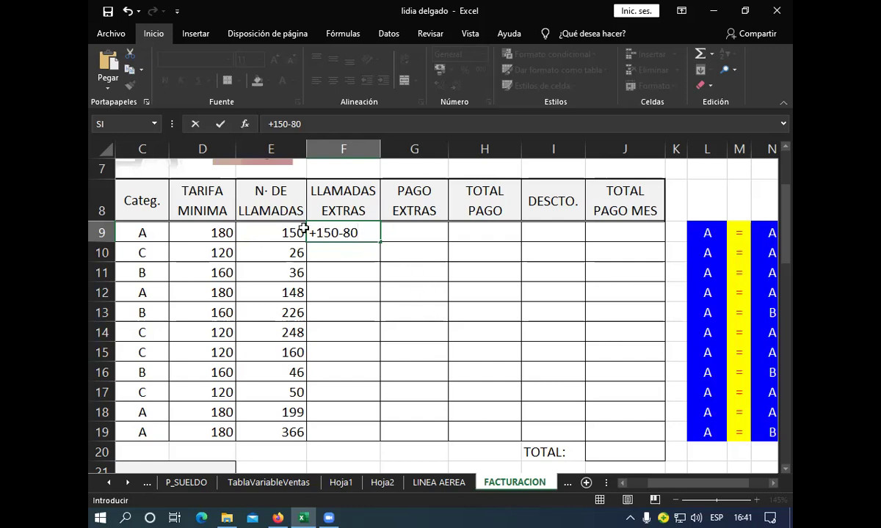
# - Replace 150 with a reference to E9 so F9 commits as =+E9-80, then reselect F9
pyautogui.doubleClick(321, 233)
pyautogui.click(285, 234)
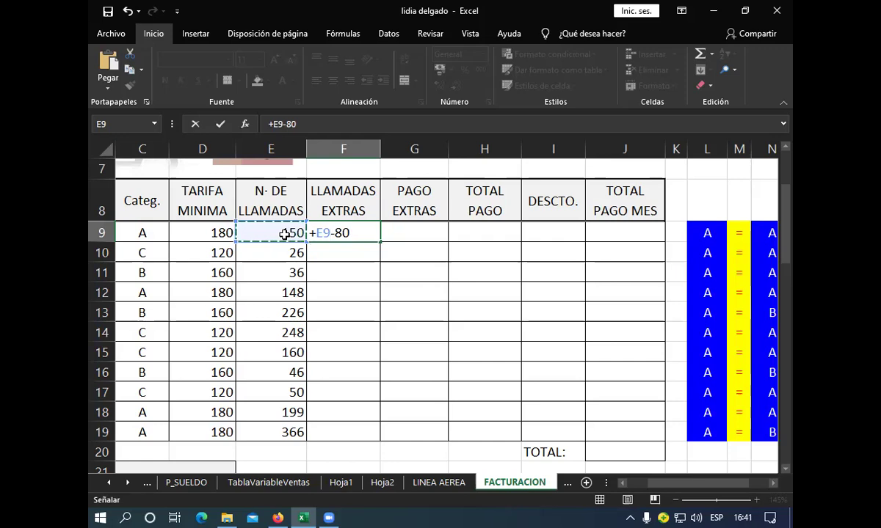
pyautogui.press('Return')
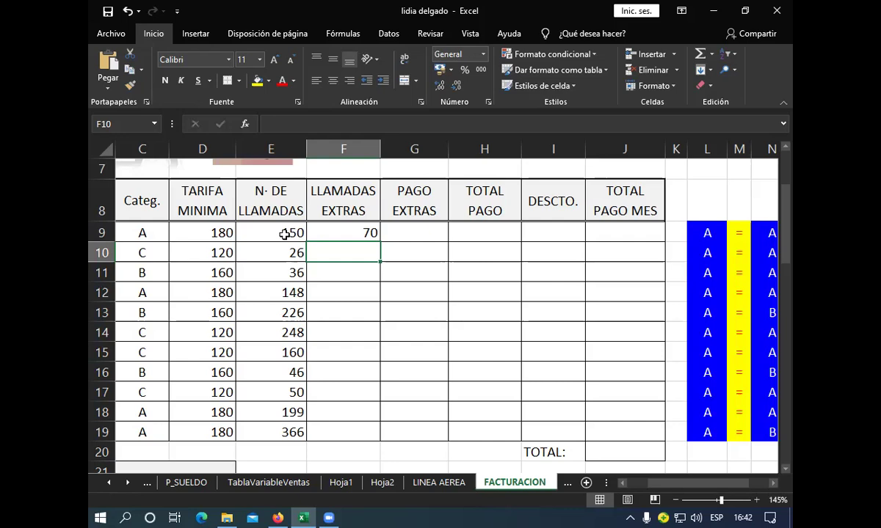
pyautogui.click(354, 232)
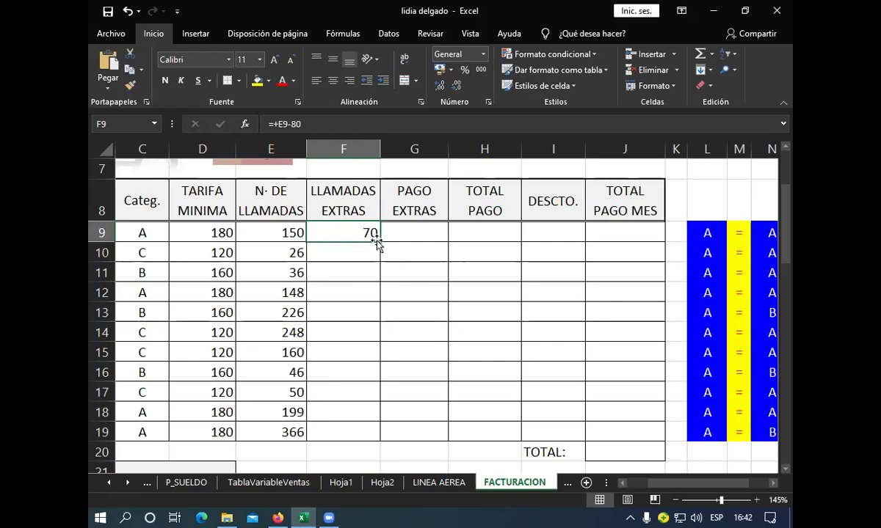
# - Fill F9's subtraction down to F19, then clear F9:F19 because of negatives like -54
pyautogui.moveTo(378, 240)
pyautogui.mouseDown()
pyautogui.moveTo(366, 364)
pyautogui.moveTo(374, 433)
pyautogui.mouseUp()
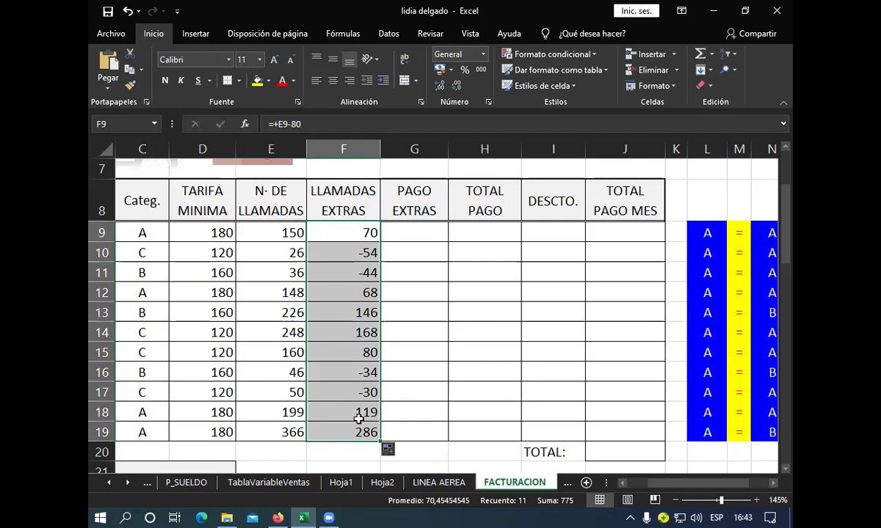
pyautogui.press('Delete')
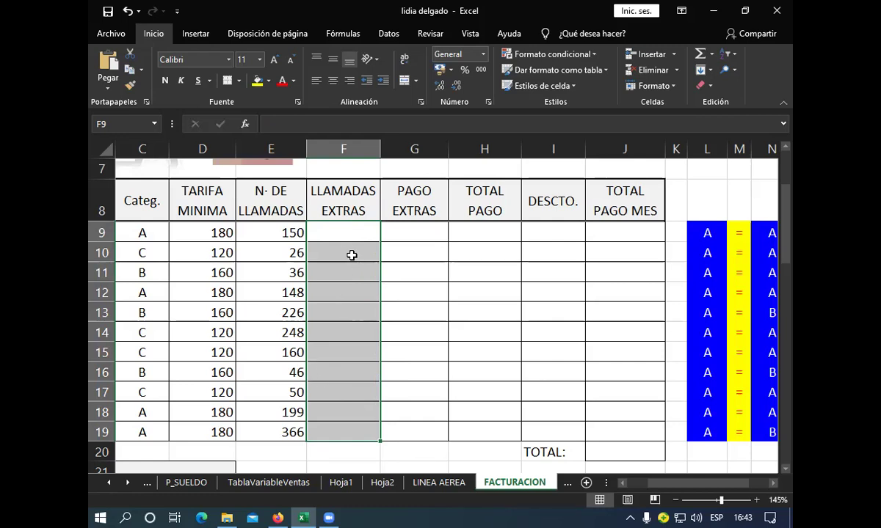
# - Start a new formula in F9 reading +si( and remove the stray slash
pyautogui.click(318, 227)
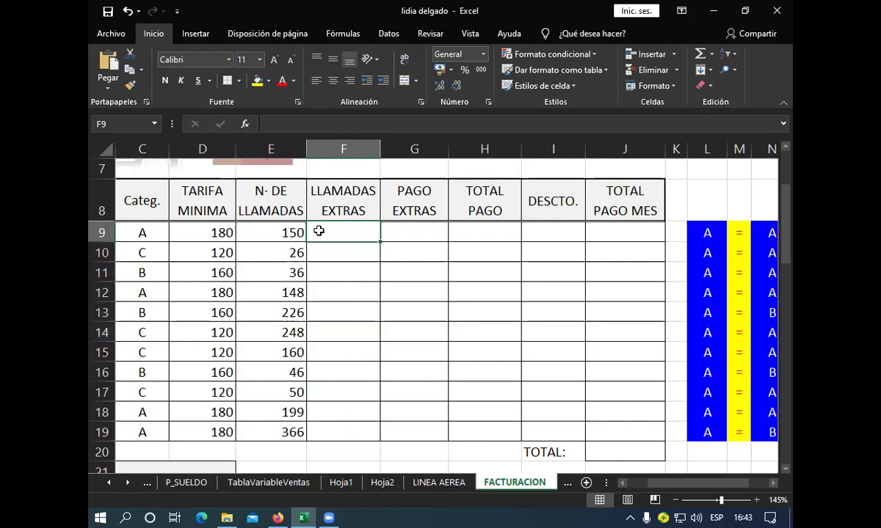
pyautogui.write('+')
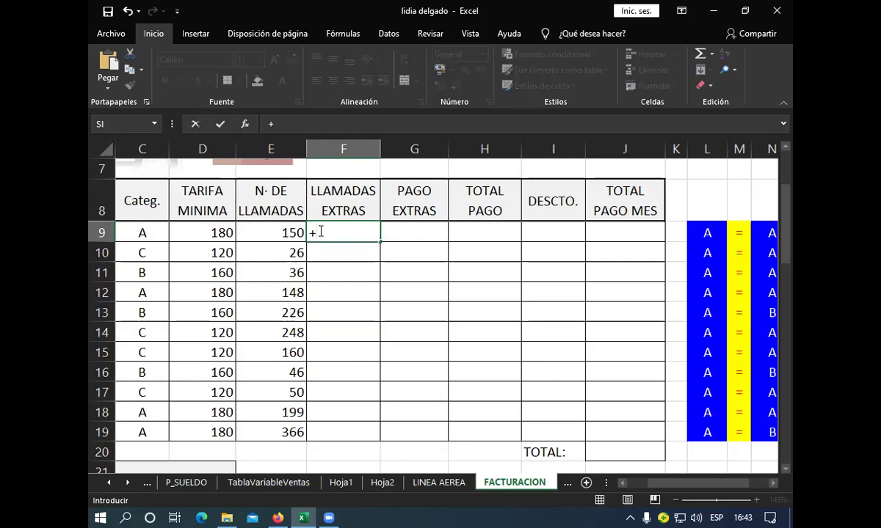
pyautogui.write('si')
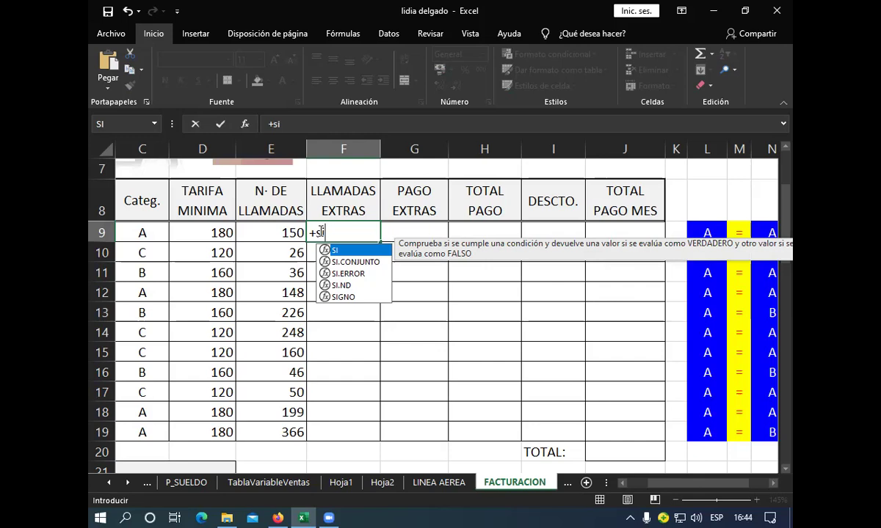
pyautogui.write('/')
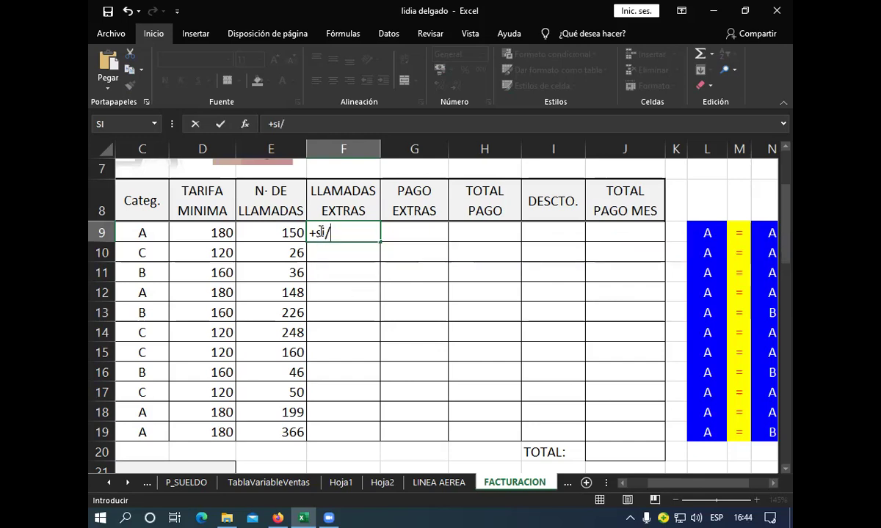
pyautogui.press('BackSpace')
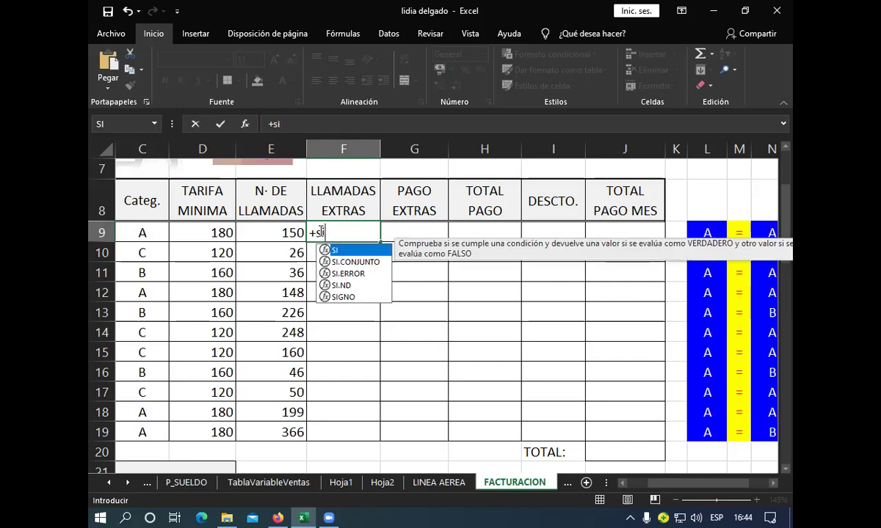
pyautogui.write('(')
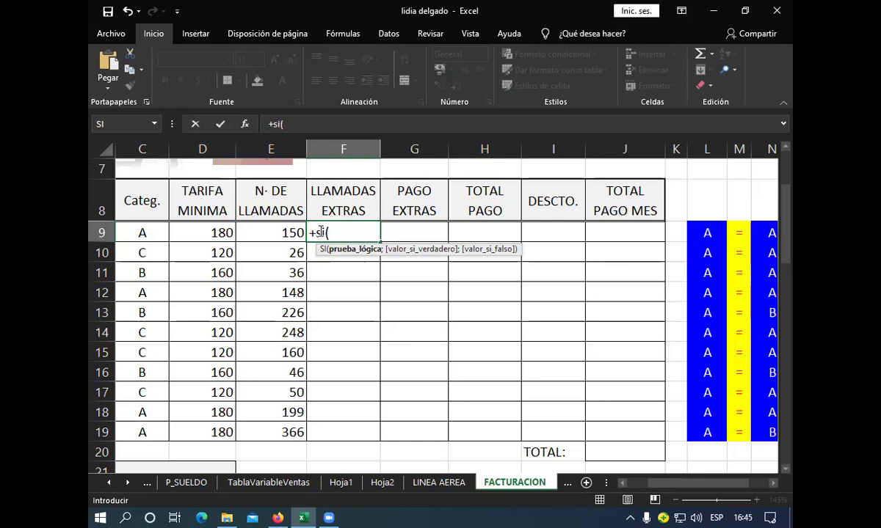
# - Enter the logical test E9>80 as the first SI argument, followed by a semicolon
pyautogui.click(273, 234)
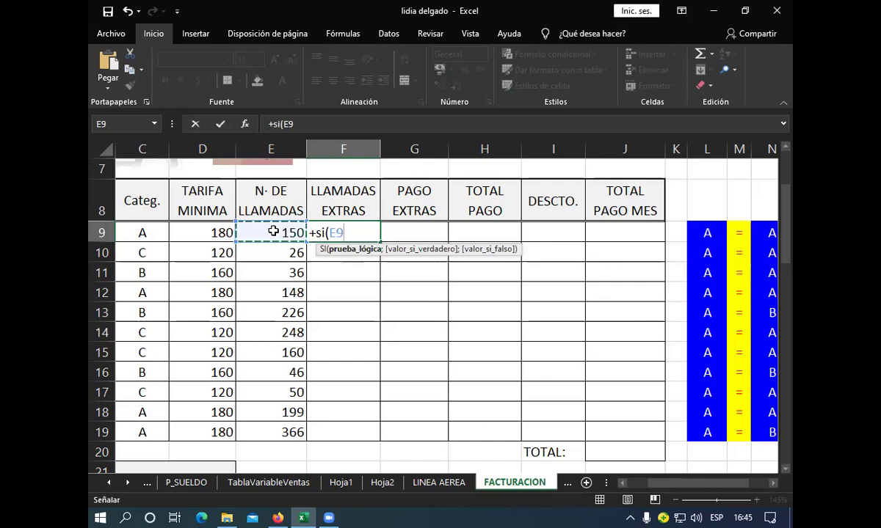
pyautogui.write('<')
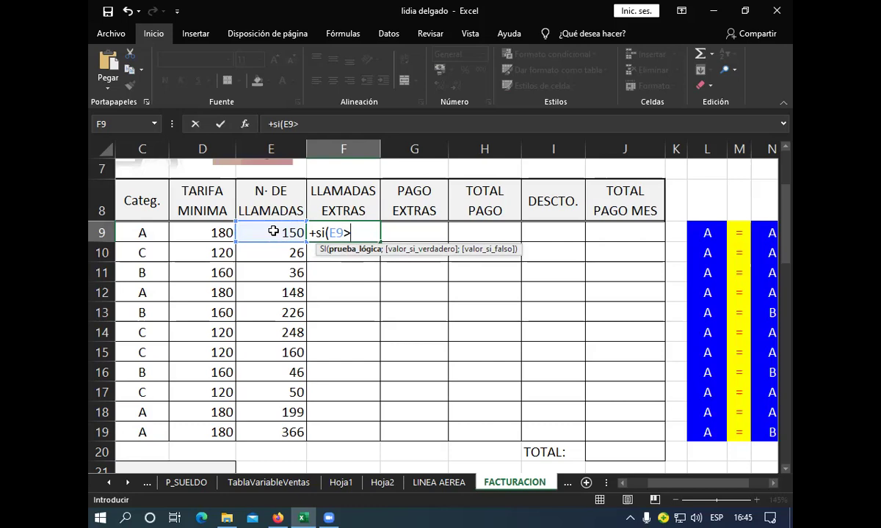
pyautogui.write('80')
pyautogui.write(';')
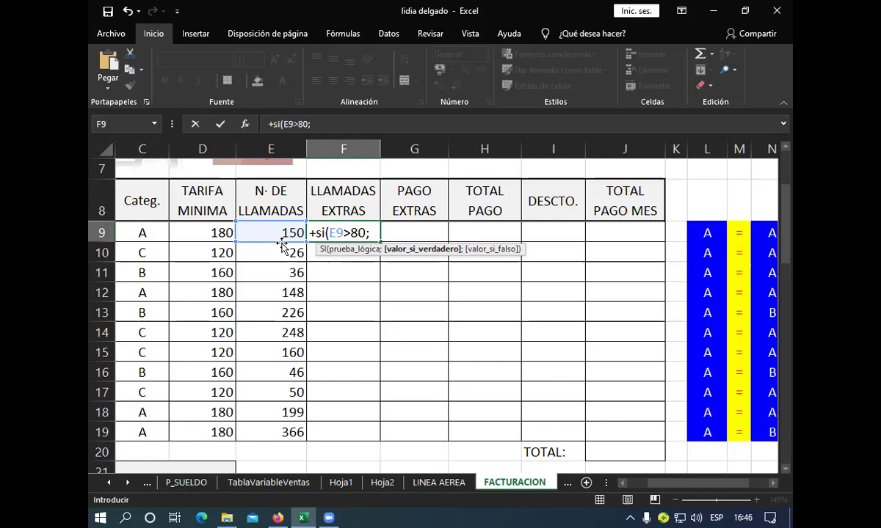
# - Complete F9 as +si(E9>80;E9-80;0) and commit it, showing 70 extra calls
pyautogui.click(274, 233)
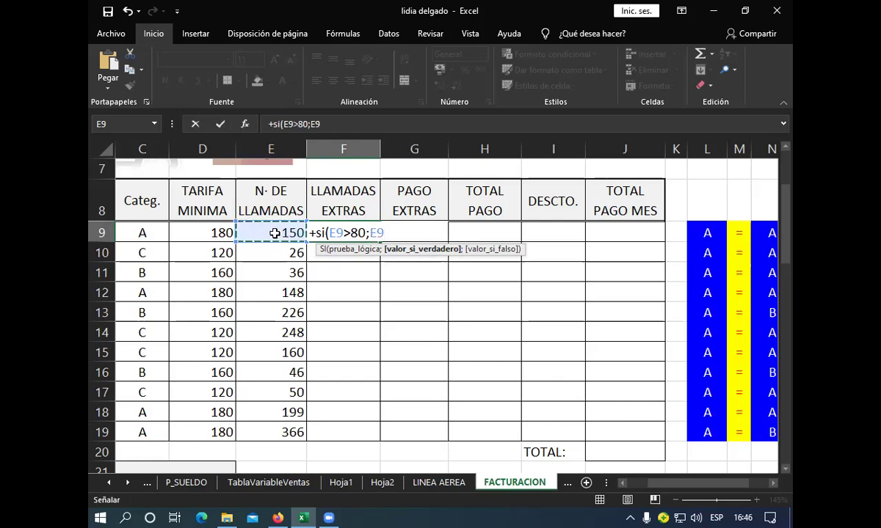
pyautogui.write('-')
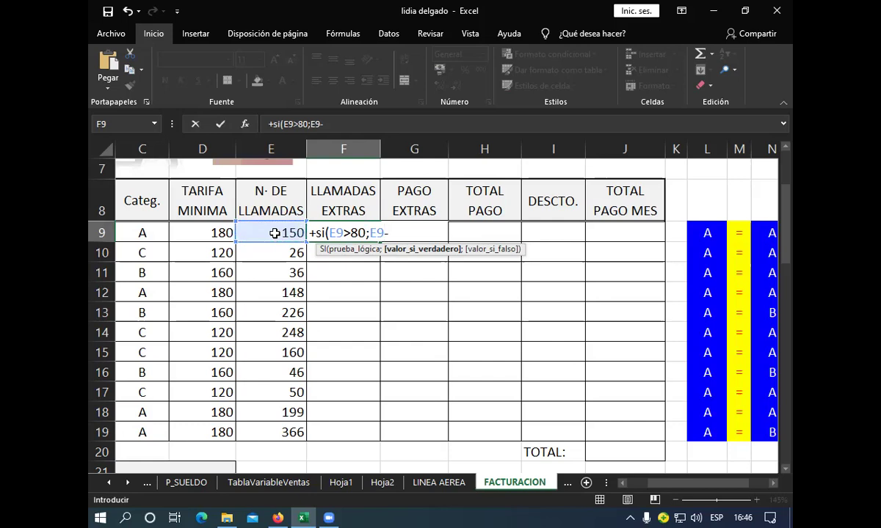
pyautogui.write('80')
pyautogui.write(';0')
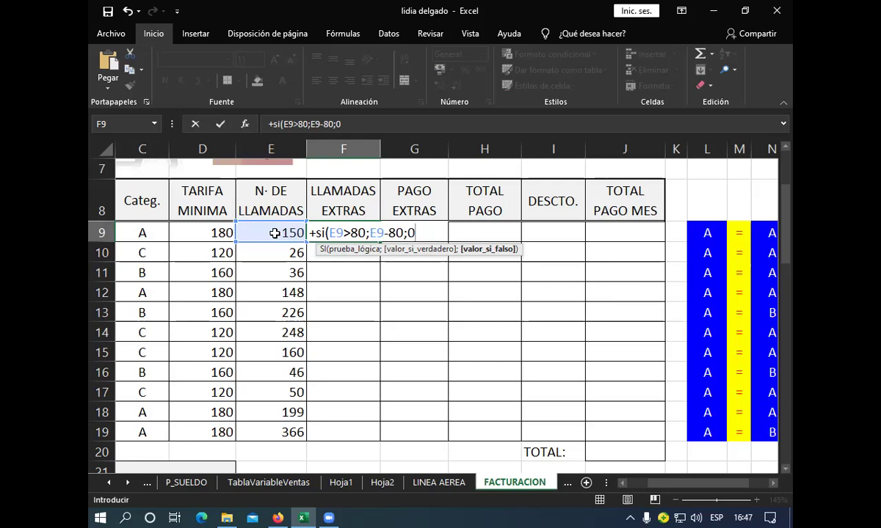
pyautogui.write(')')
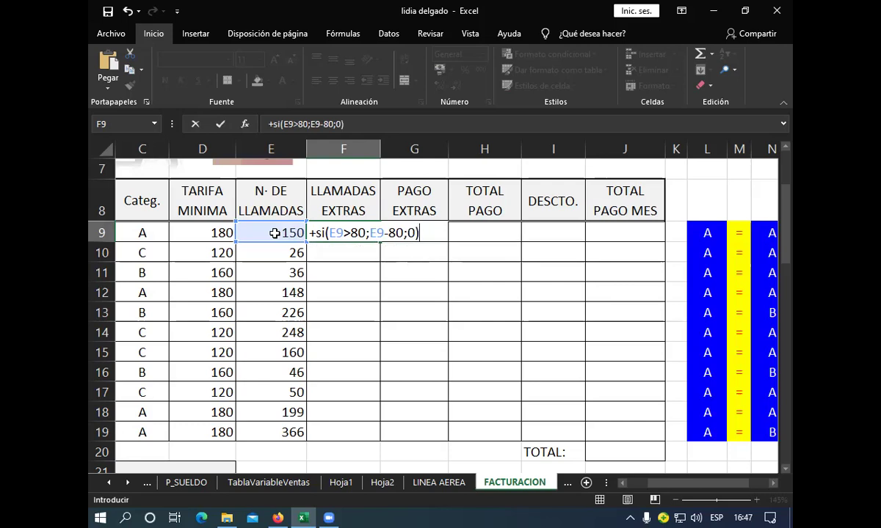
pyautogui.press('Return')
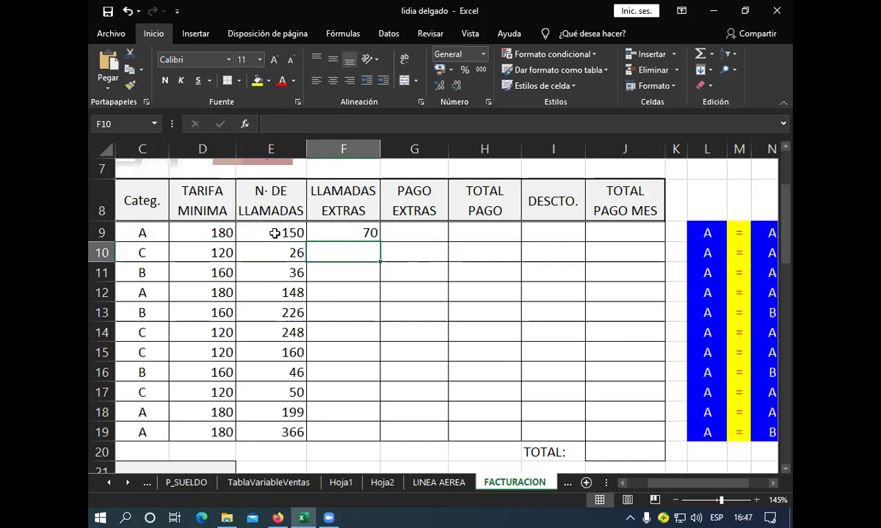
# - Copy F9's SI formula down to F19, yielding 0 where calls are 80 or fewer
pyautogui.click(345, 231)
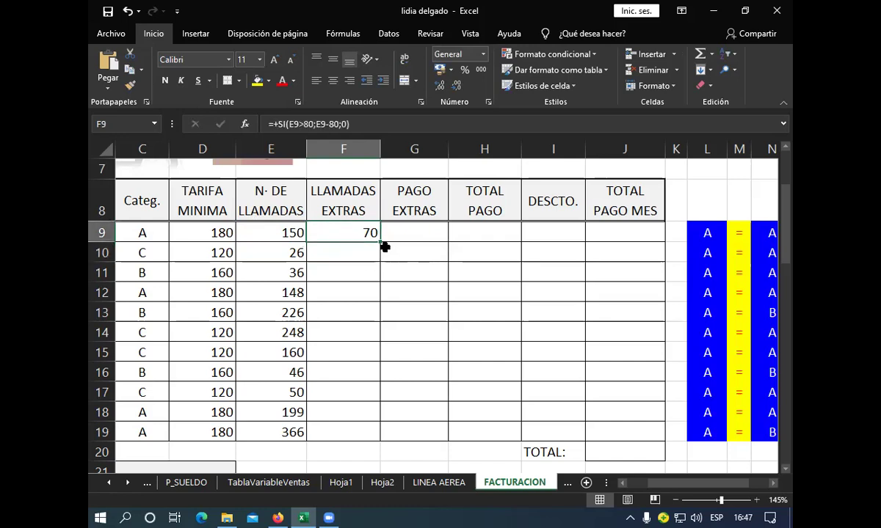
pyautogui.moveTo(382, 242)
pyautogui.mouseDown()
pyautogui.moveTo(383, 295)
pyautogui.moveTo(366, 369)
pyautogui.moveTo(382, 435)
pyautogui.mouseUp()
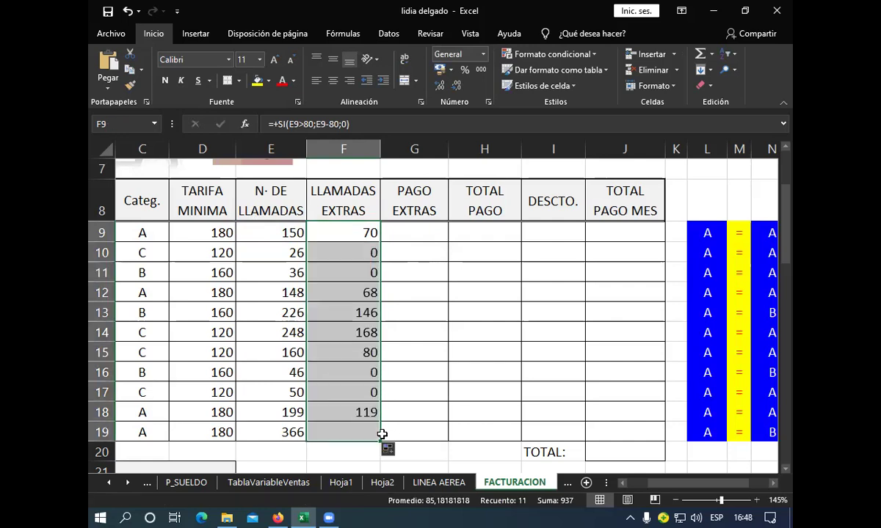
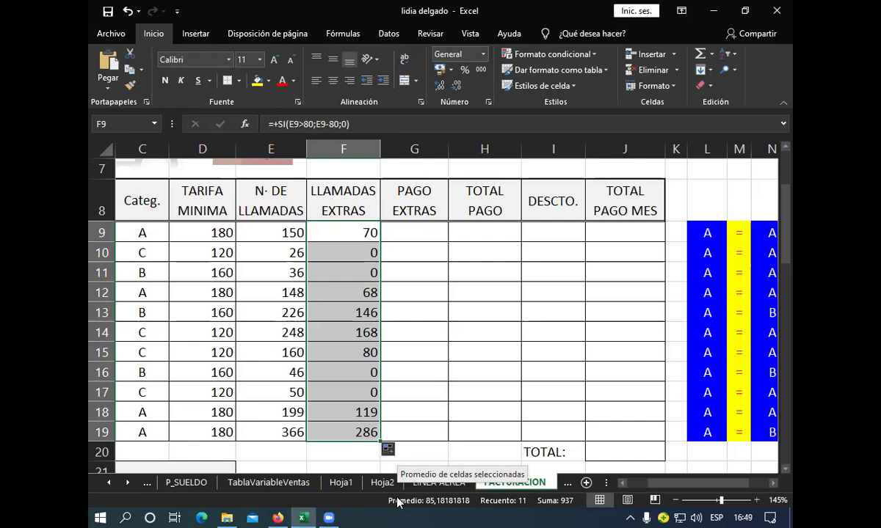
# - Enter =+F9*1,5 in G9 so the first extra payment shows 105
pyautogui.click(430, 233)
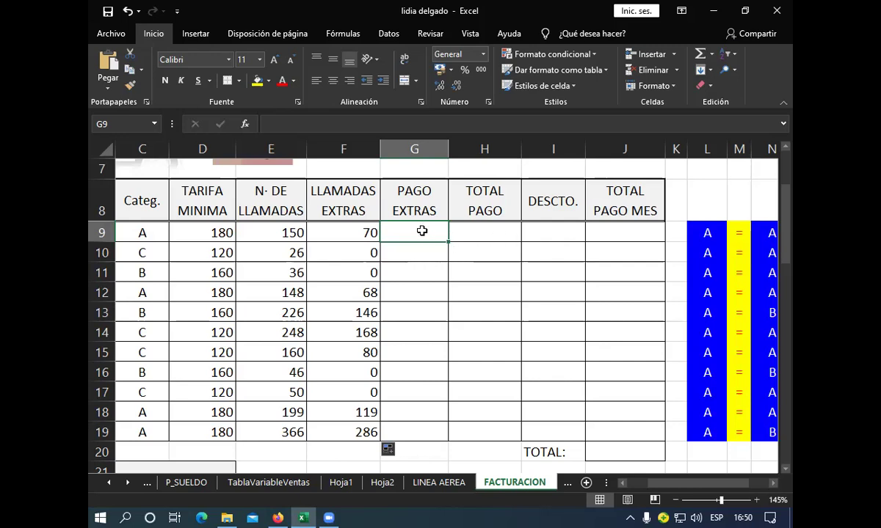
pyautogui.write('+')
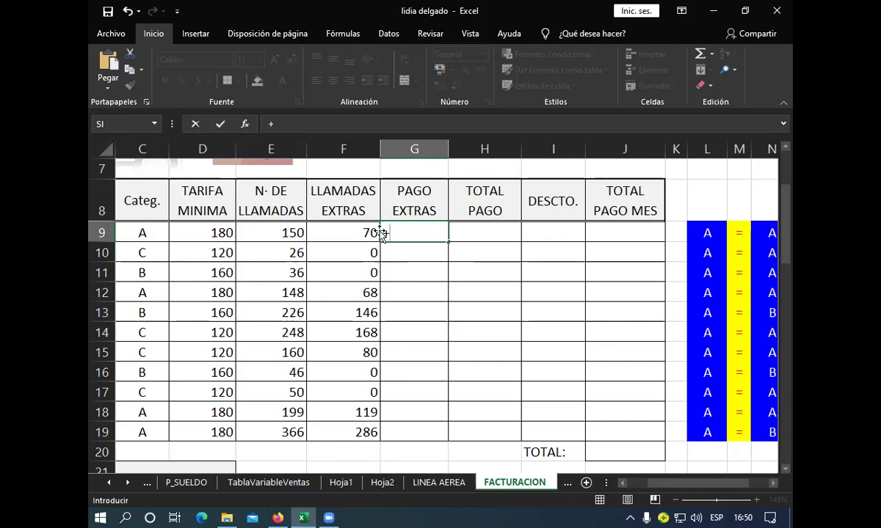
pyautogui.click(350, 236)
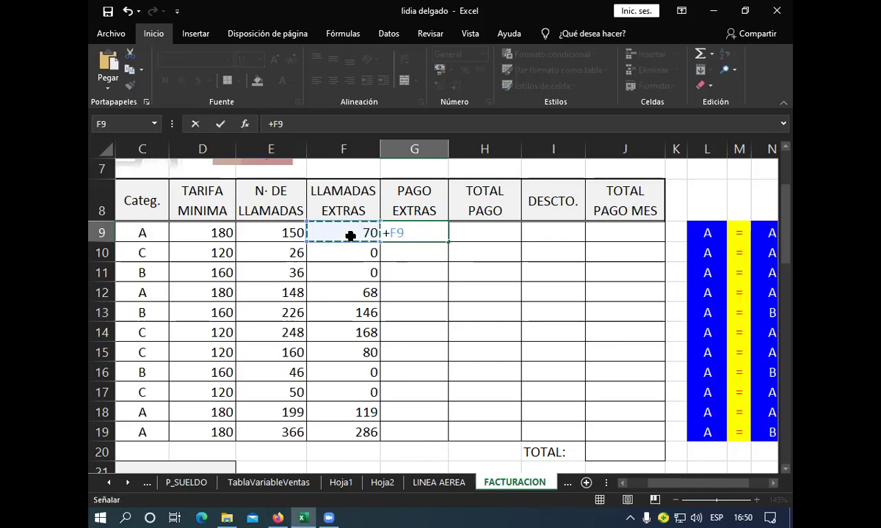
pyautogui.write('*1')
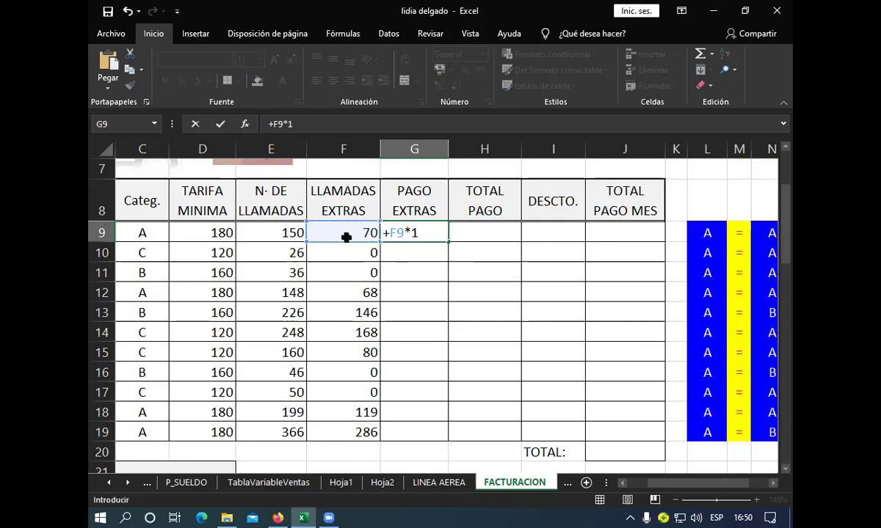
pyautogui.write(',')
pyautogui.press('Return')
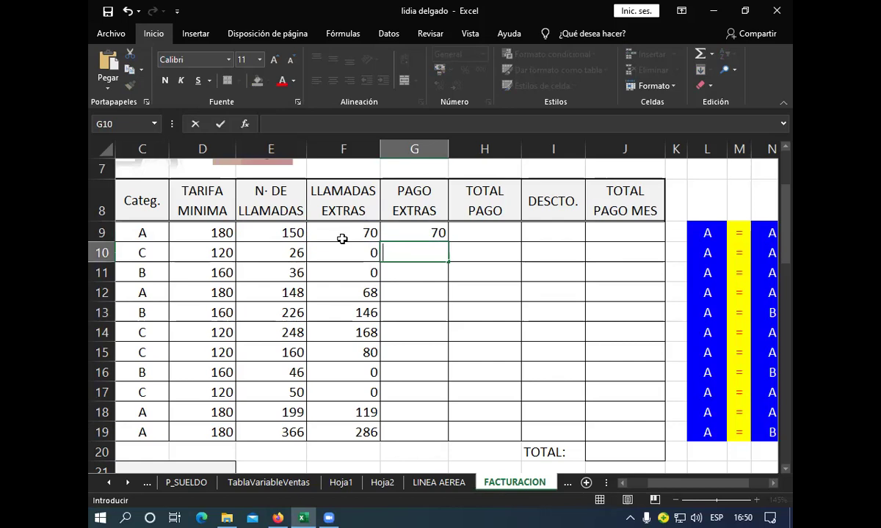
pyautogui.press('Escape')
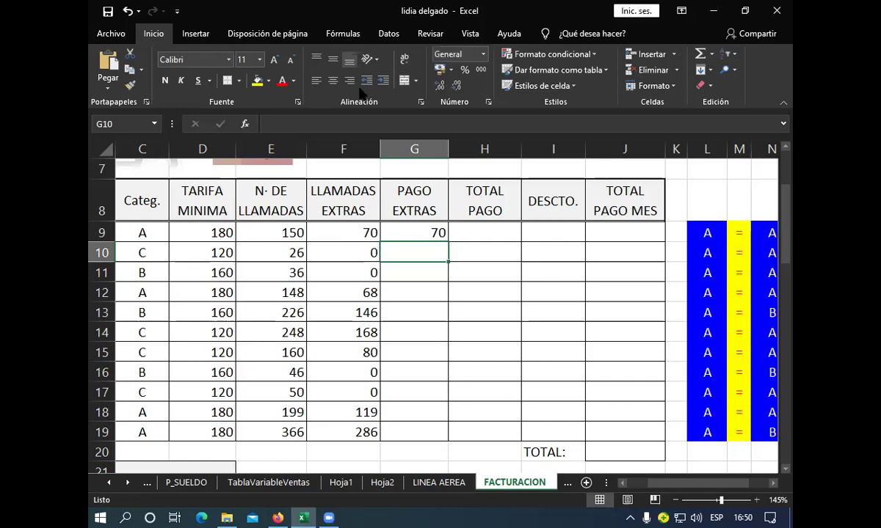
pyautogui.click(431, 232)
pyautogui.doubleClick(431, 231)
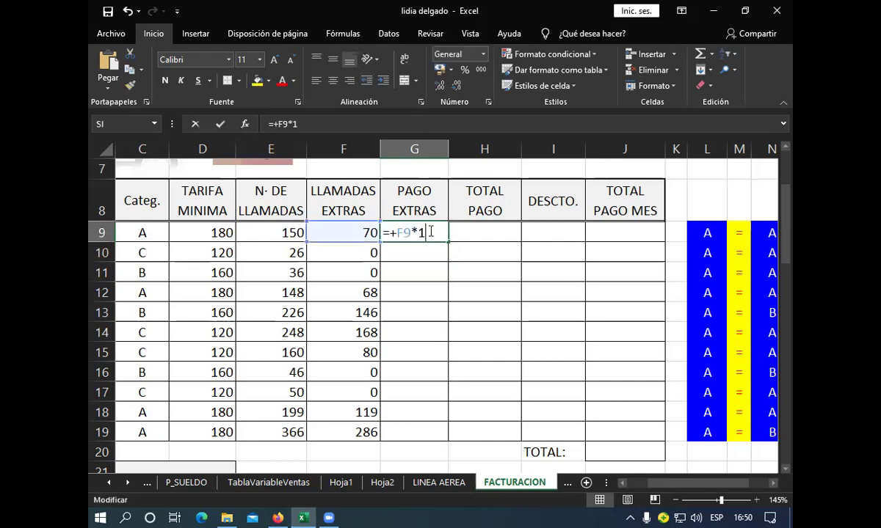
pyautogui.write(',5')
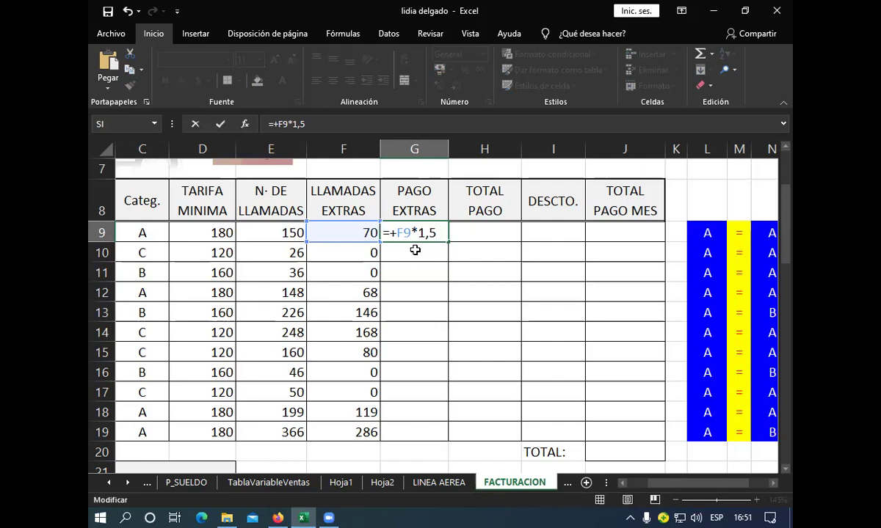
pyautogui.press('Return')
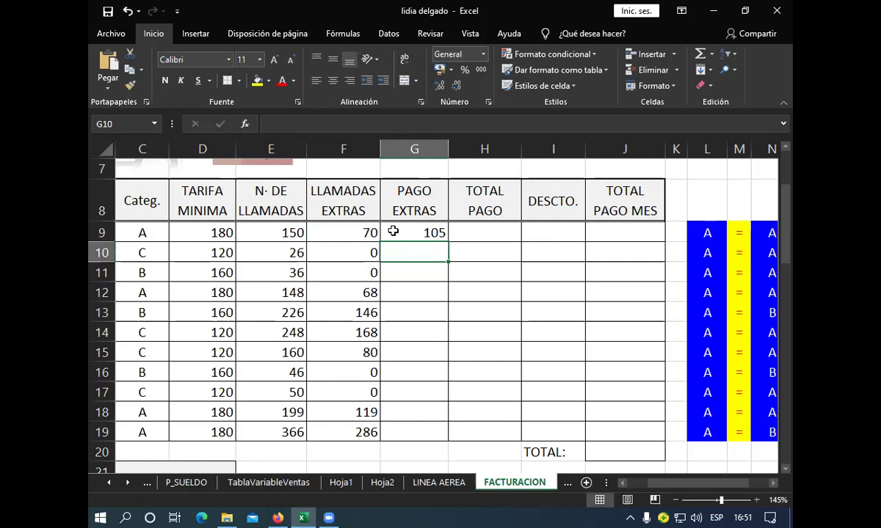
# - Copy the G9 extra-payment formula down to G19, giving values like 102, 219, 178,5 and 429
pyautogui.click(392, 232)
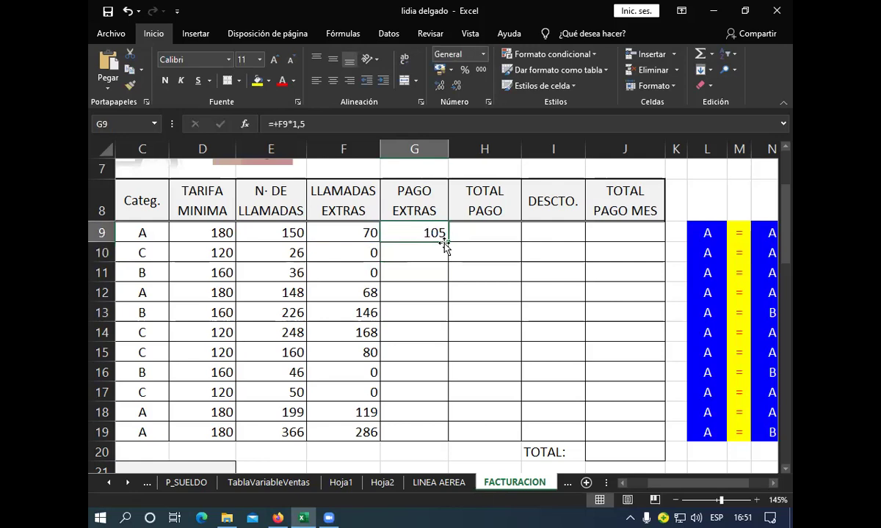
pyautogui.moveTo(447, 242); pyautogui.dragTo(451, 296)
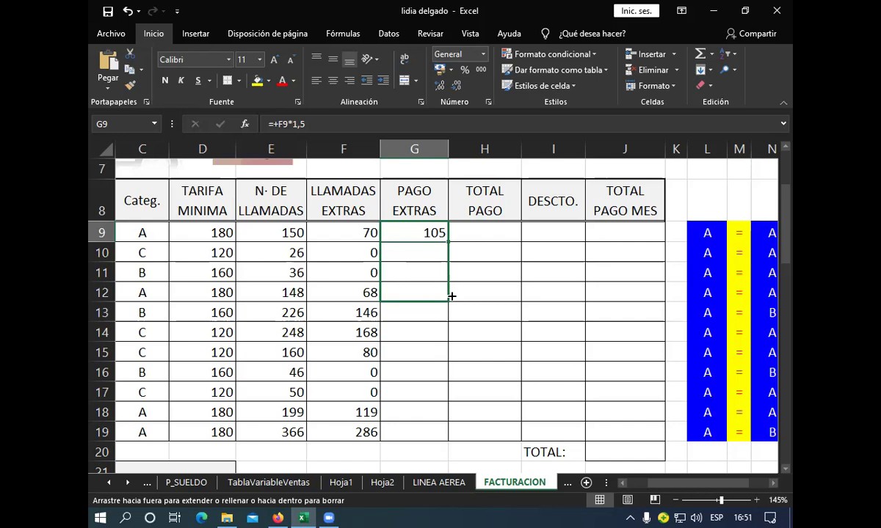
pyautogui.moveTo(451, 296)
pyautogui.mouseDown()
pyautogui.moveTo(351, 391)
pyautogui.moveTo(363, 332)
pyautogui.mouseUp()
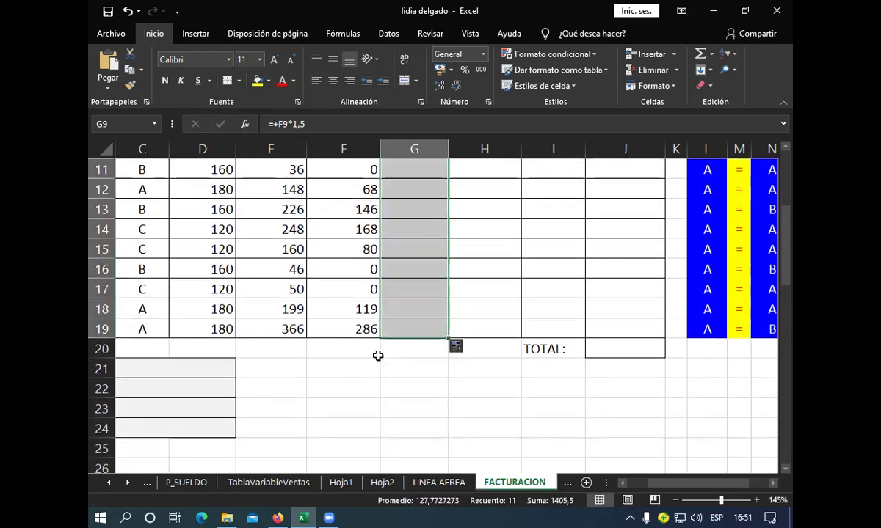
pyautogui.scroll(3, 497, 300)
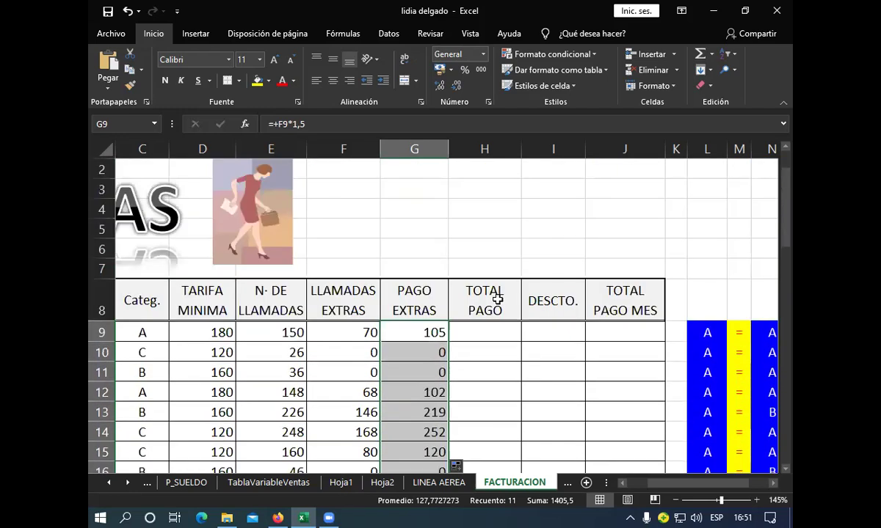
pyautogui.scroll(-2, 497, 299)
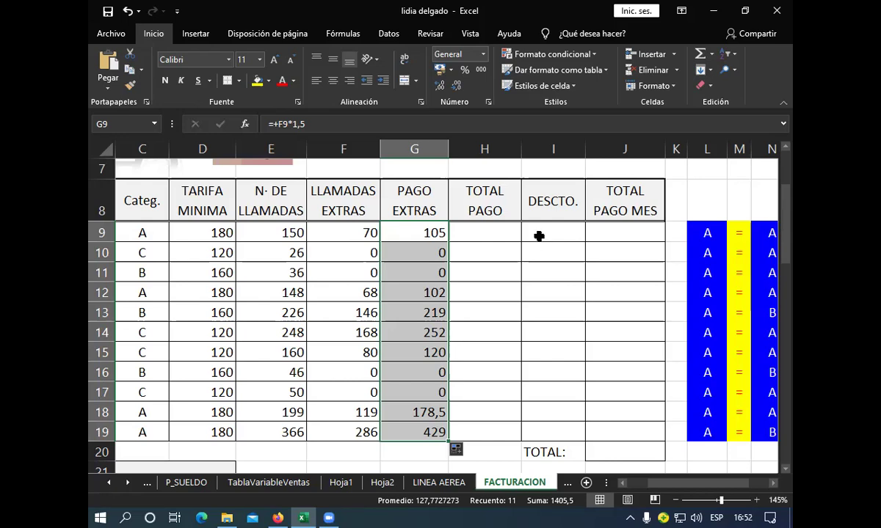
# - Start a formula with + in TOTAL PAGO cell H9
pyautogui.click(498, 232)
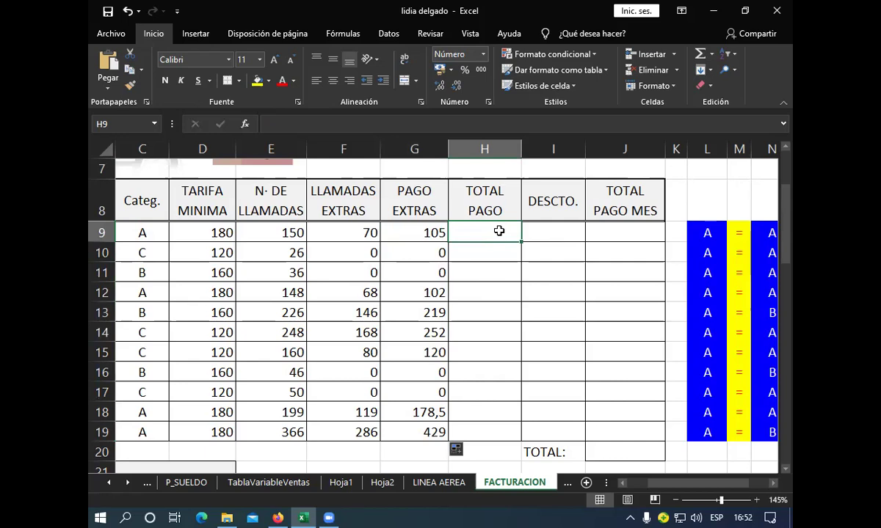
pyautogui.write('+')
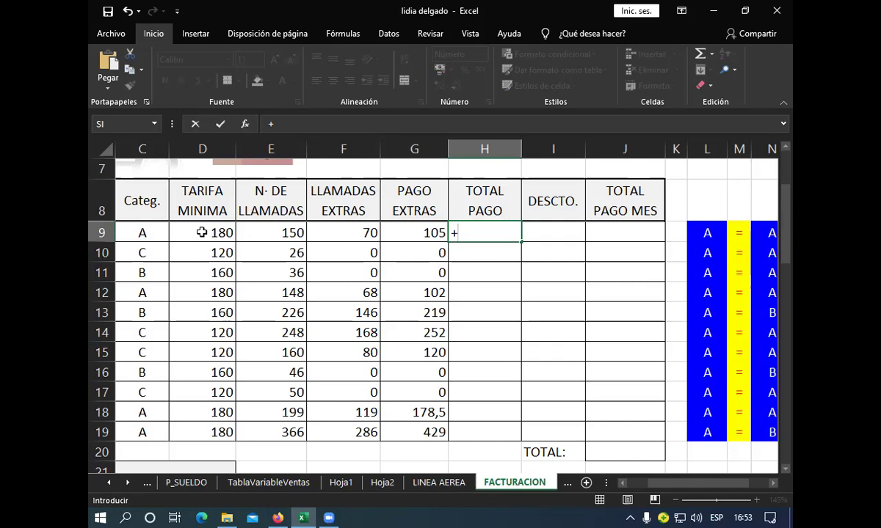
# - Complete H9 as +D9+G9, adding TARIFA MINIMA and PAGO EXTRAS for a total of 285
pyautogui.click(196, 233)
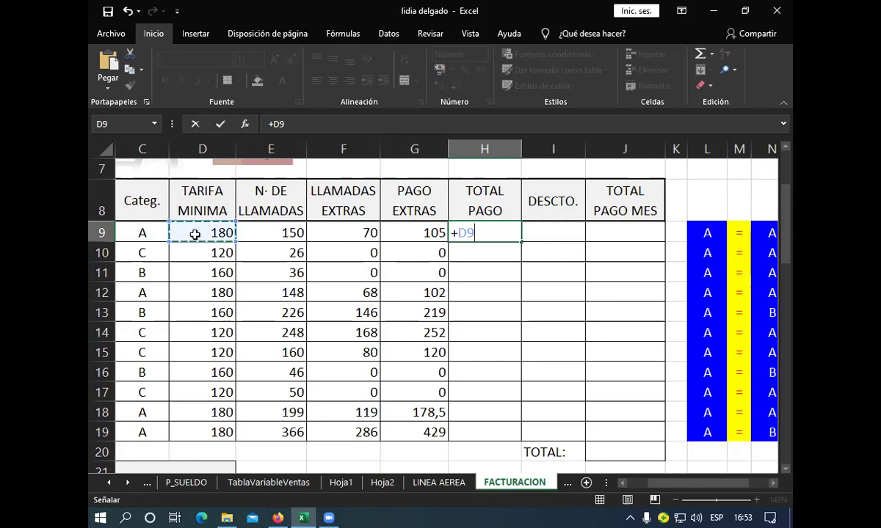
pyautogui.click(408, 231)
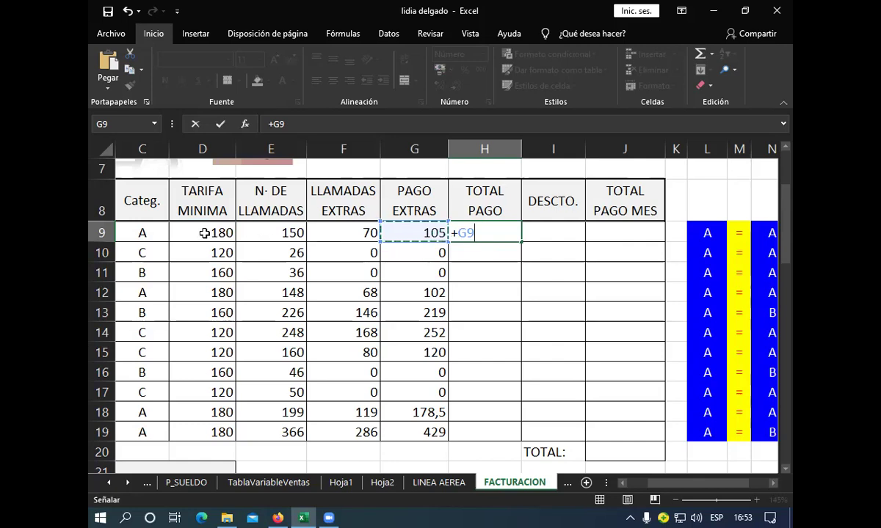
pyautogui.click(205, 233)
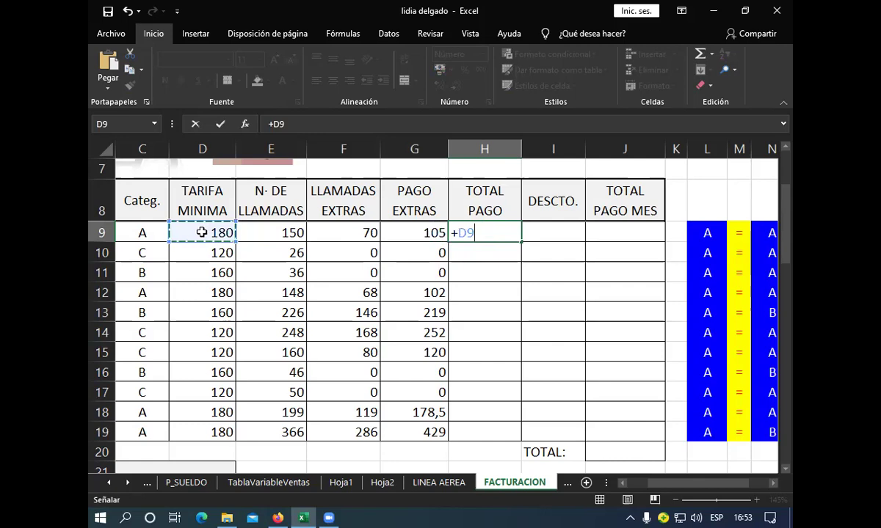
pyautogui.write('+')
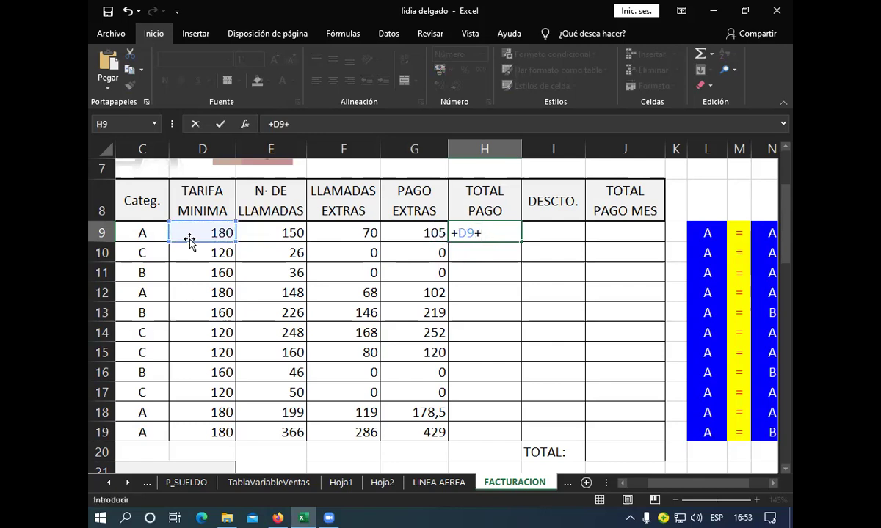
pyautogui.click(404, 234)
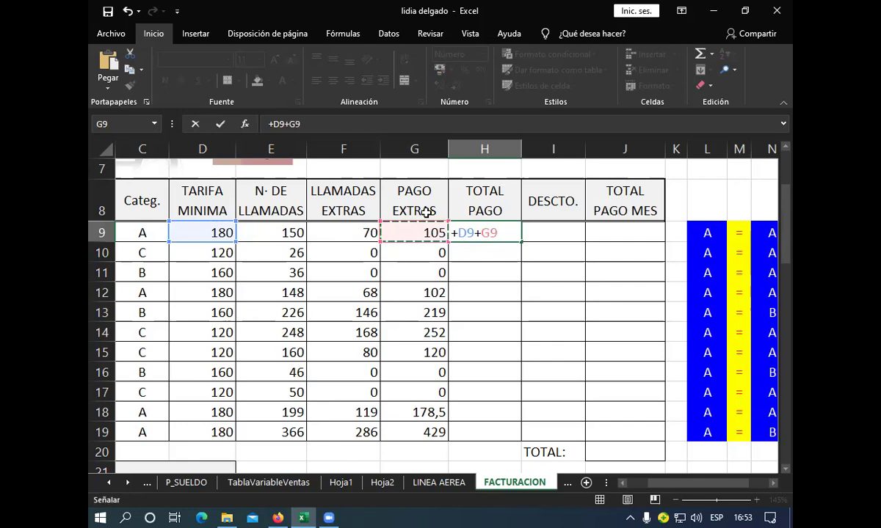
pyautogui.press('Return')
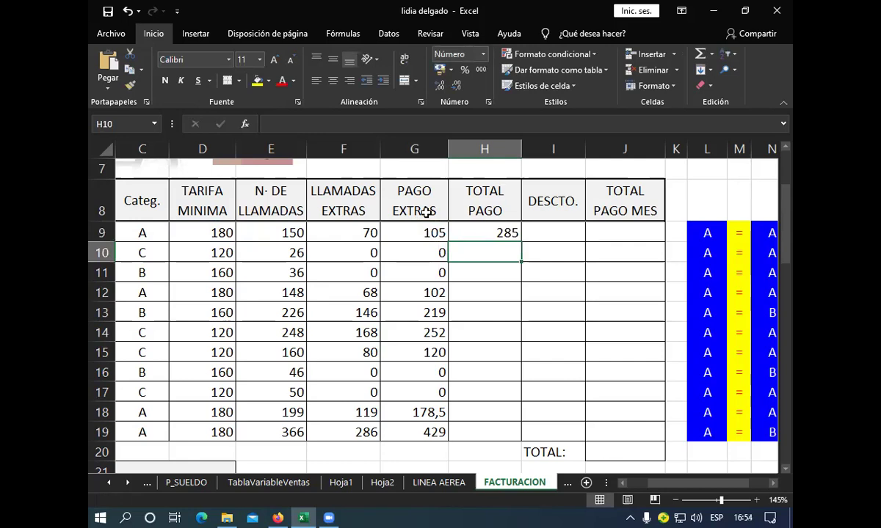
pyautogui.click(474, 230)
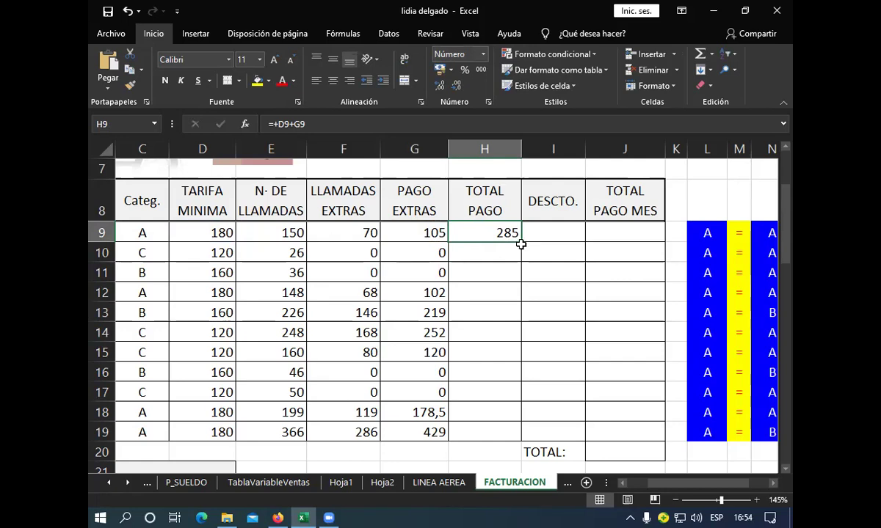
# - Copy the H9 total formula down through H19, giving totals such as 120, 379 and 609
pyautogui.moveTo(523, 244); pyautogui.dragTo(522, 246)
pyautogui.moveTo(519, 244); pyautogui.dragTo(521, 436)
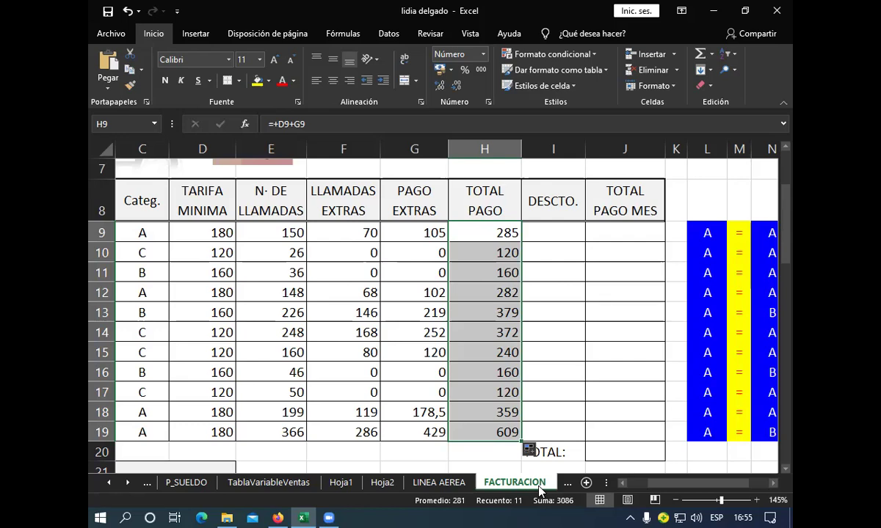
pyautogui.click(536, 233)
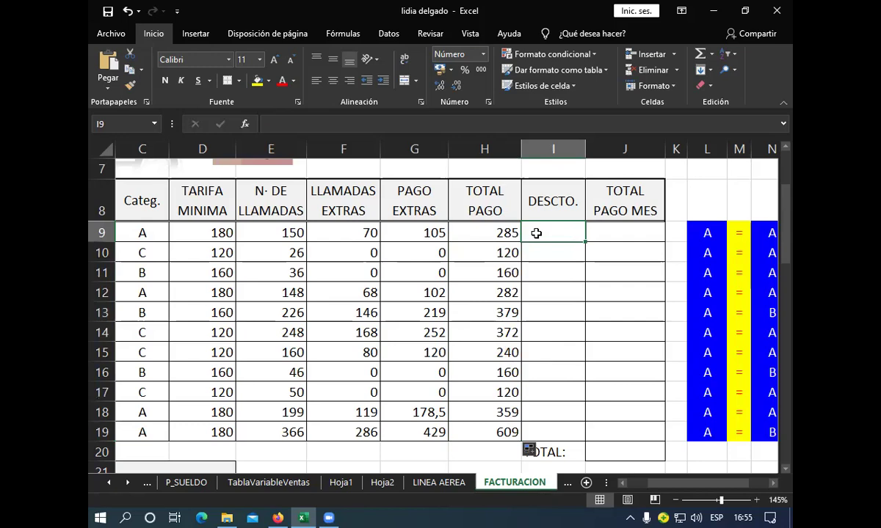
# - Clear the stray +( entry in I9 and type +si to begin the IF function
pyautogui.write('+')
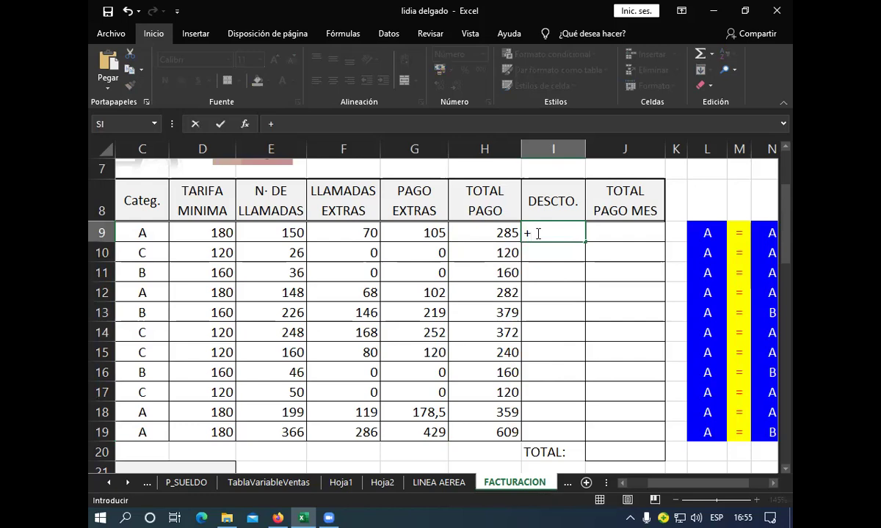
pyautogui.write('(')
pyautogui.click(528, 232)
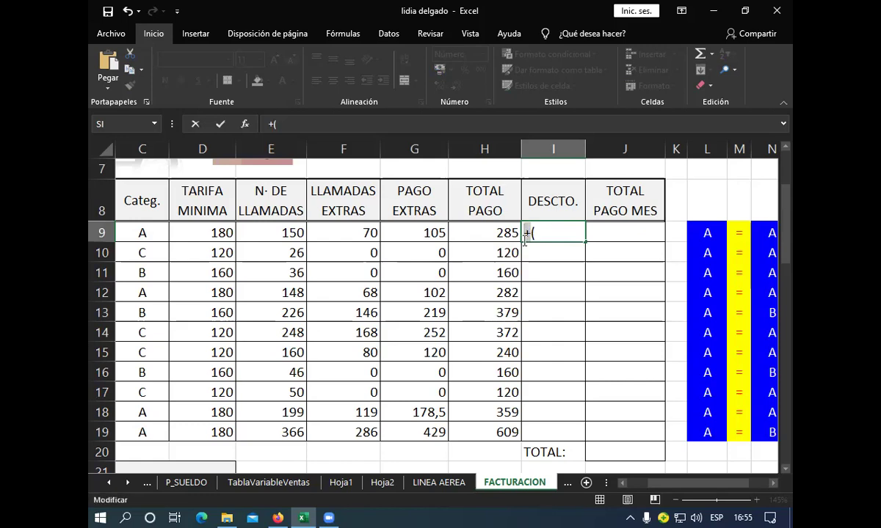
pyautogui.press('BackSpace')
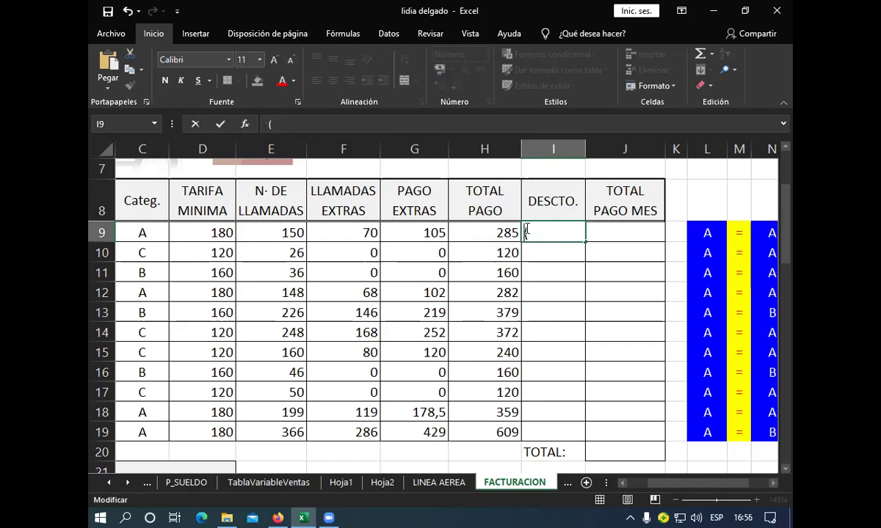
pyautogui.press('BackSpace')
pyautogui.write('+')
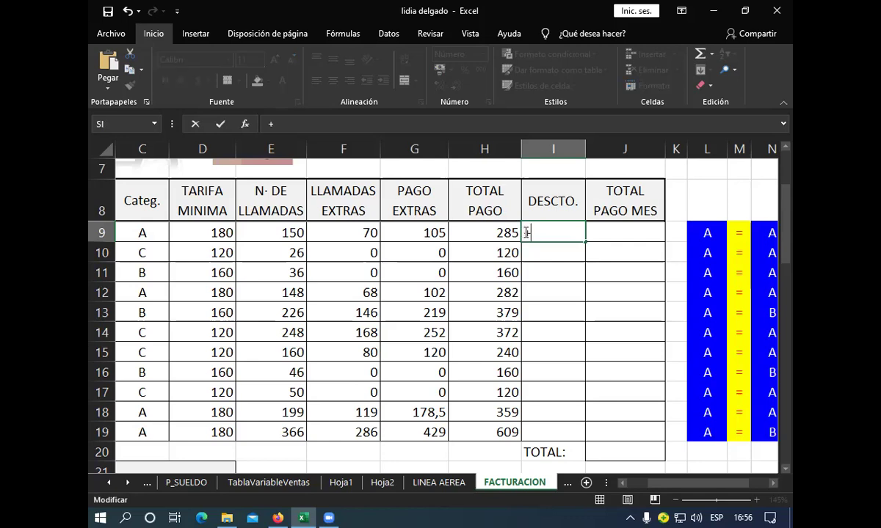
pyautogui.write('s')
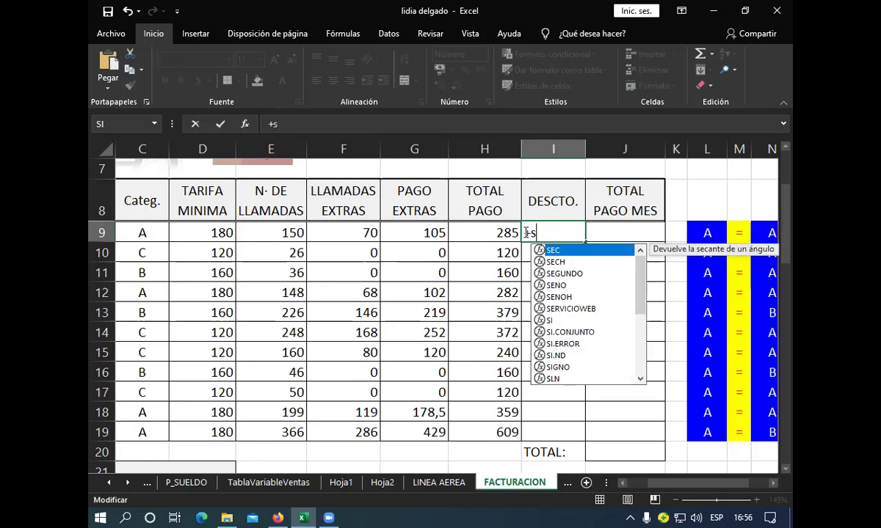
pyautogui.write('i')
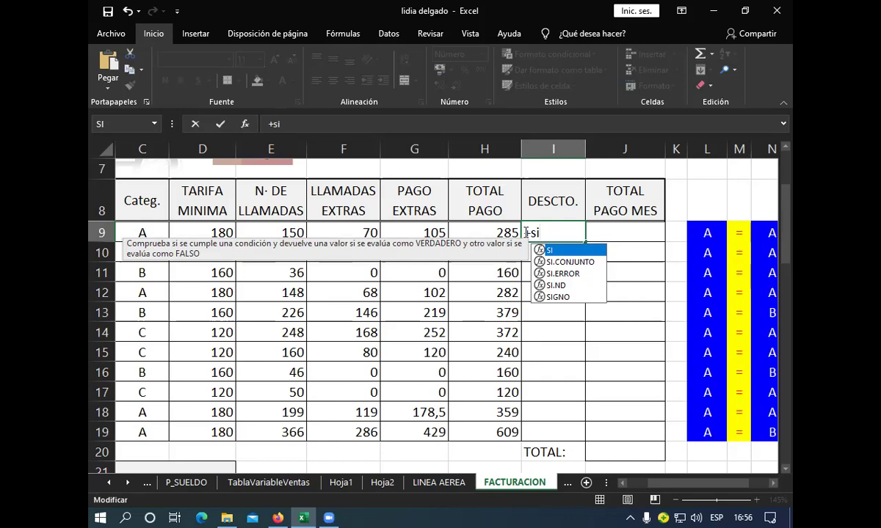
# - Add the opening parenthesis so I9 reads +si( with its arguments pending
pyautogui.write('(')
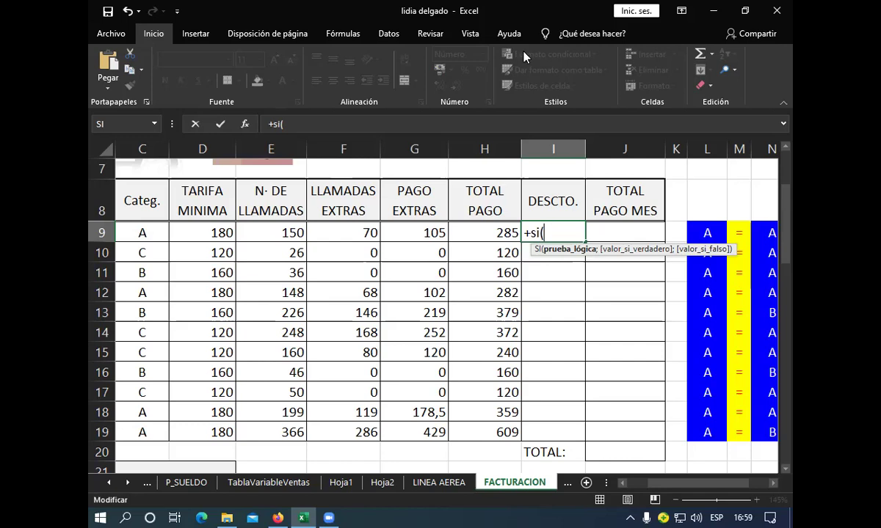
# - Finish I9 as +si(E9>200;H9*8%;0): 8% discount above 200 calls, otherwise 0
pyautogui.click(296, 231)
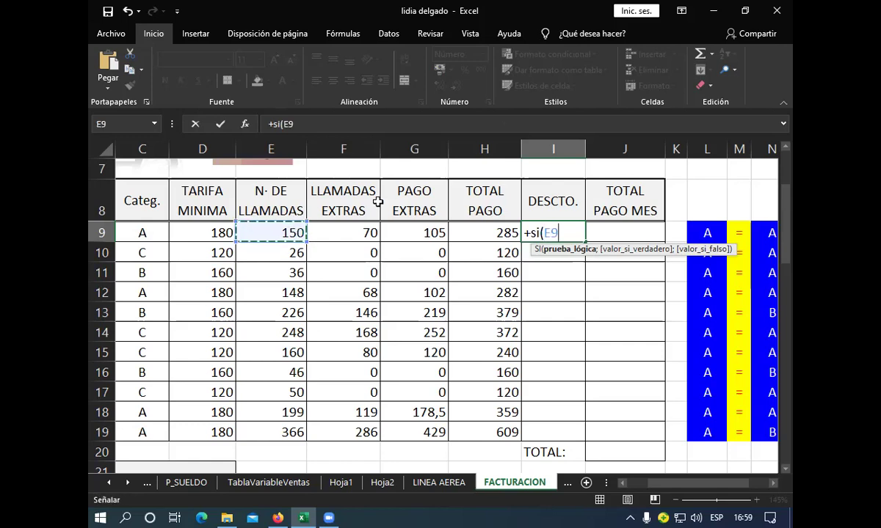
pyautogui.write('>200')
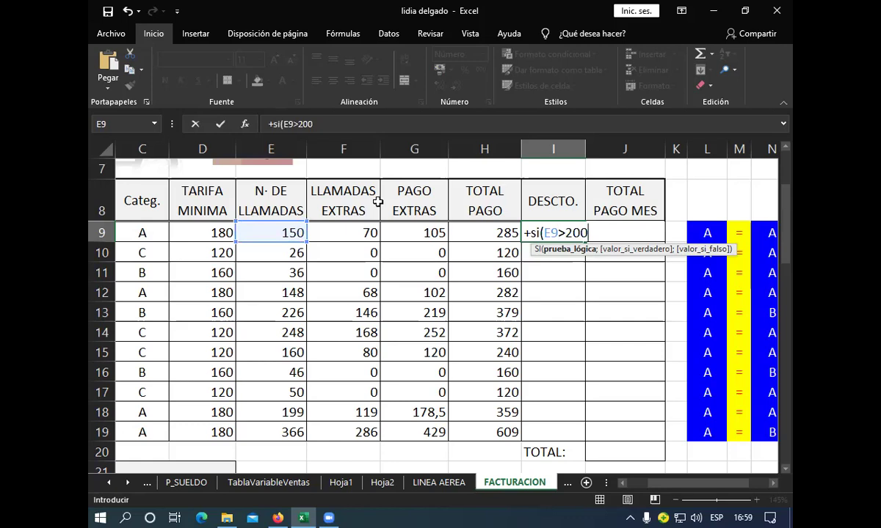
pyautogui.write(';')
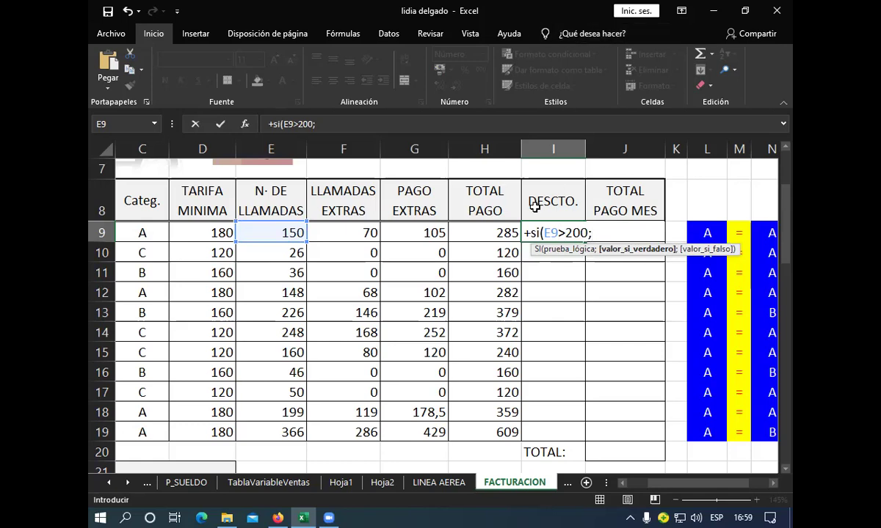
pyautogui.click(486, 234)
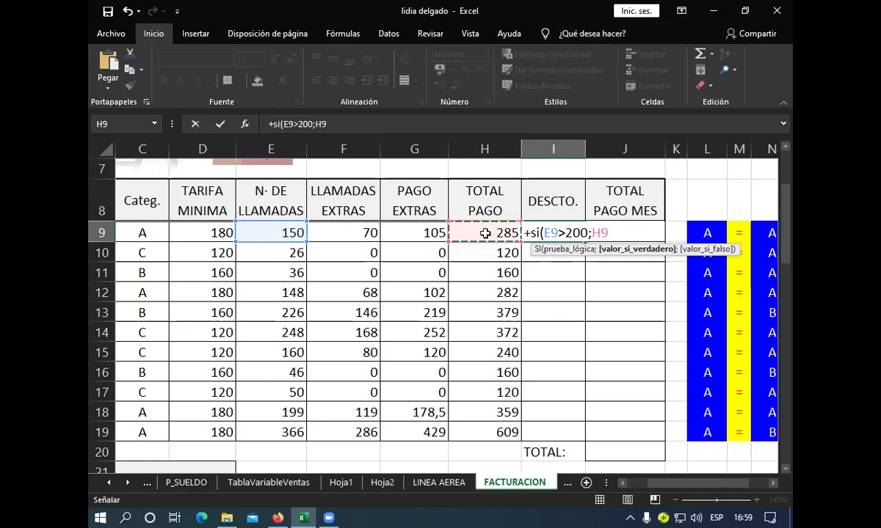
pyautogui.write('*8&')
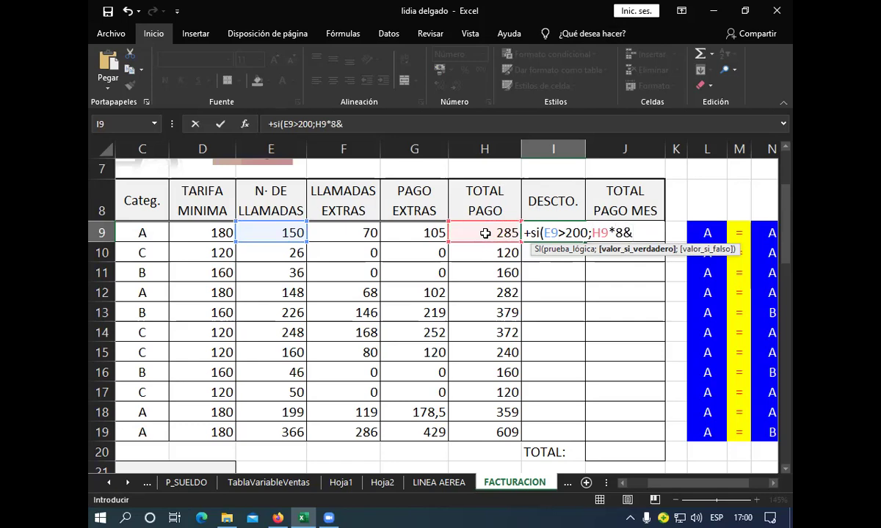
pyautogui.press('BackSpace')
pyautogui.write('%;0)')
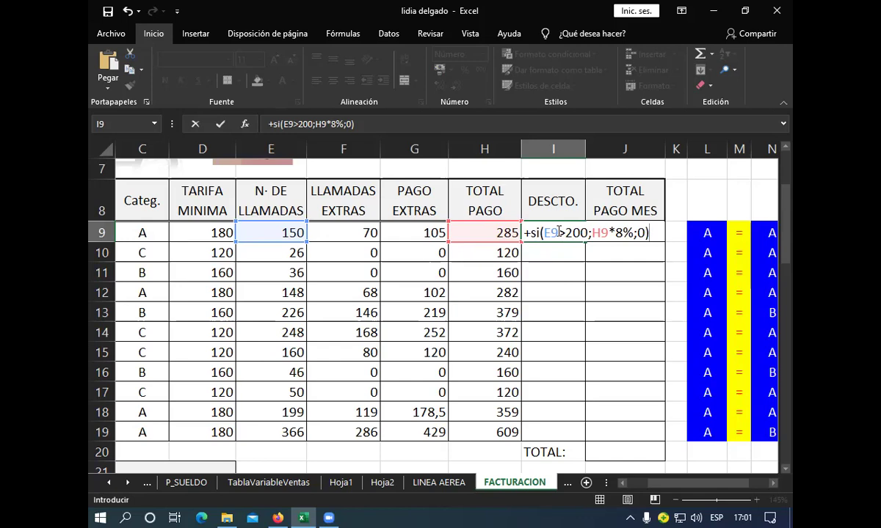
pyautogui.press('Return')
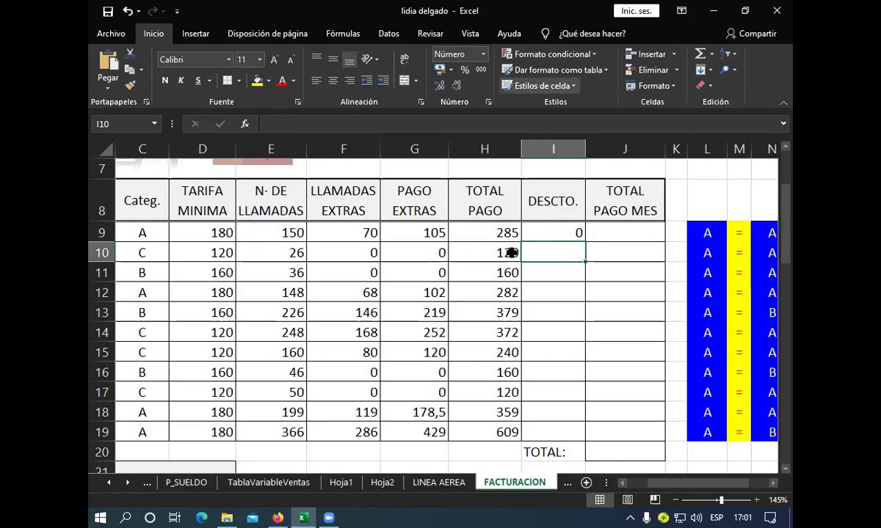
# - Copy the I9 discount formula down to I18, giving 30 in rows 13 and 14
pyautogui.click(547, 232)
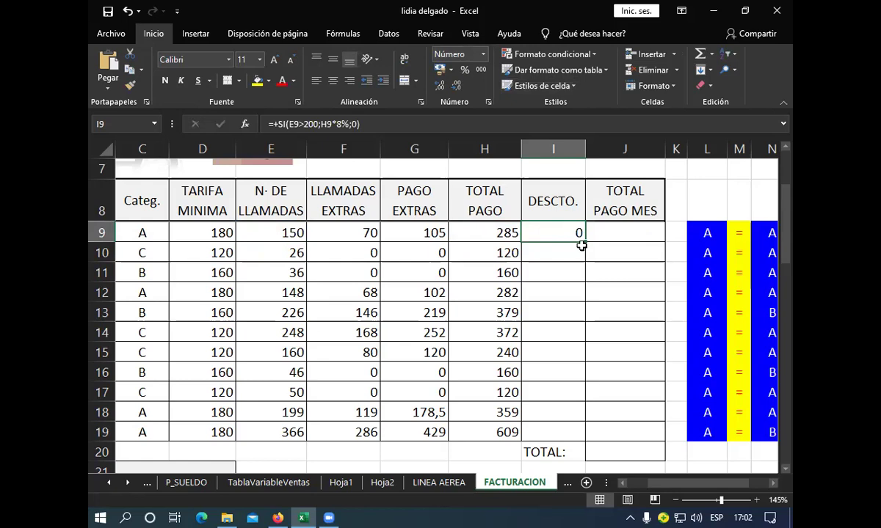
pyautogui.moveTo(581, 246); pyautogui.dragTo(588, 324)
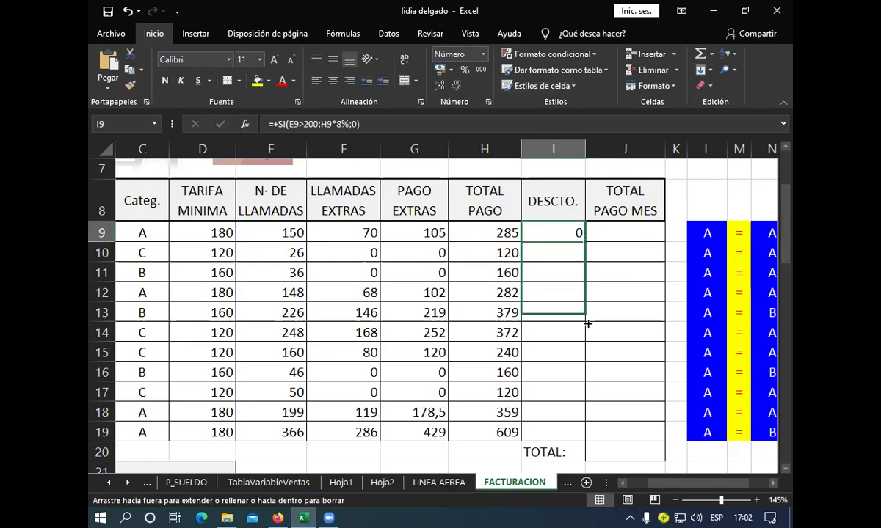
pyautogui.moveTo(588, 324); pyautogui.dragTo(580, 413)
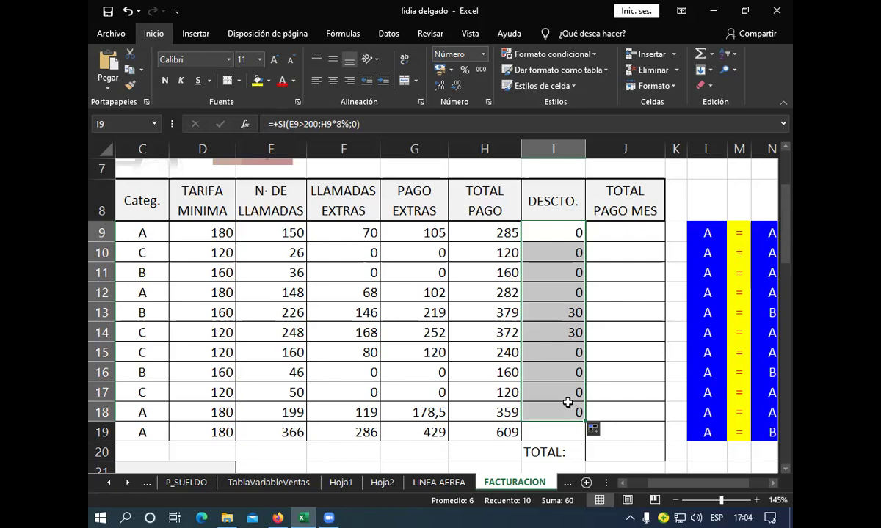
pyautogui.click(615, 228)
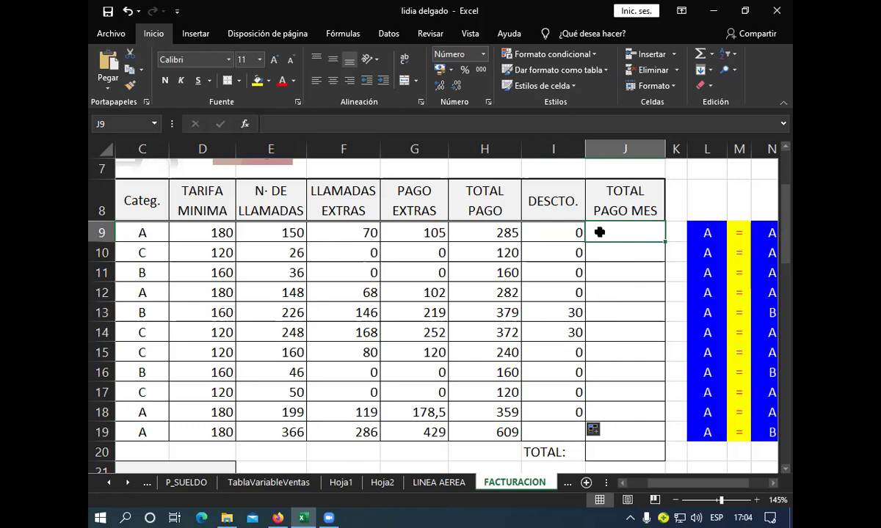
# - Enter +H9-I9 in J9 so TOTAL PAGO MES is total payment minus discount
pyautogui.write('+')
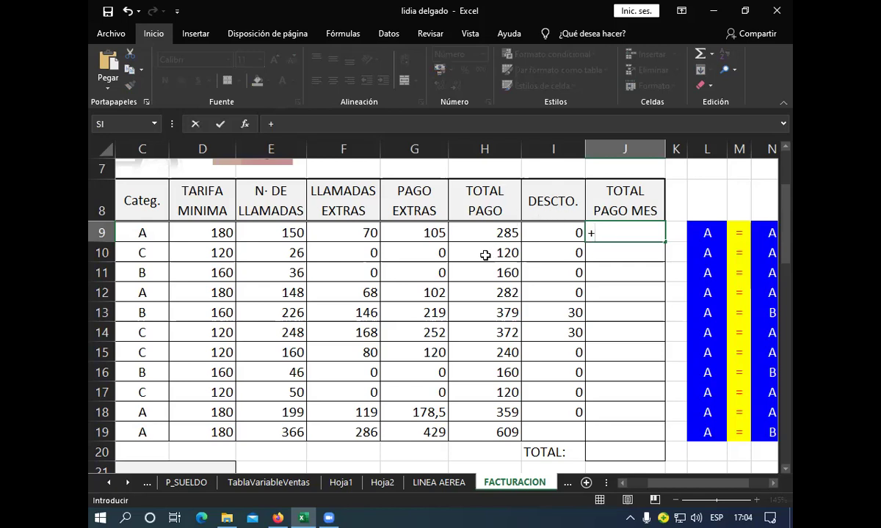
pyautogui.click(488, 233)
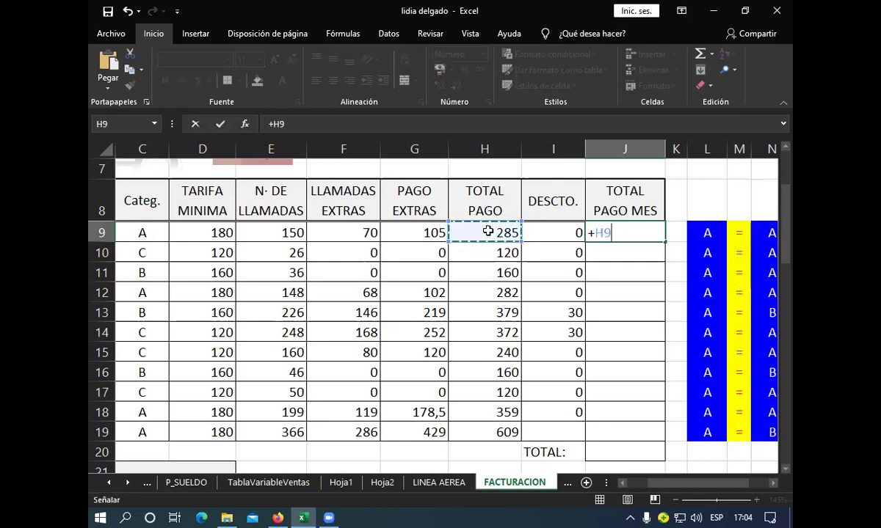
pyautogui.write('-')
pyautogui.click(554, 233)
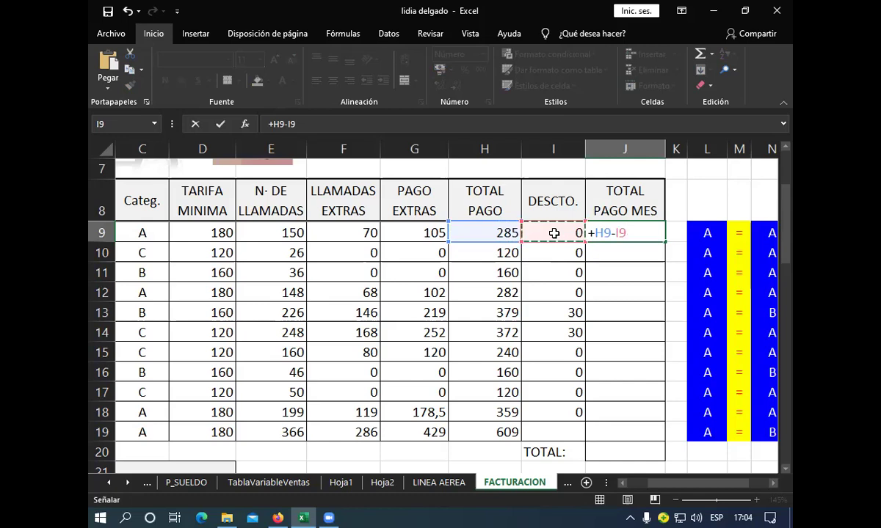
pyautogui.press('Return')
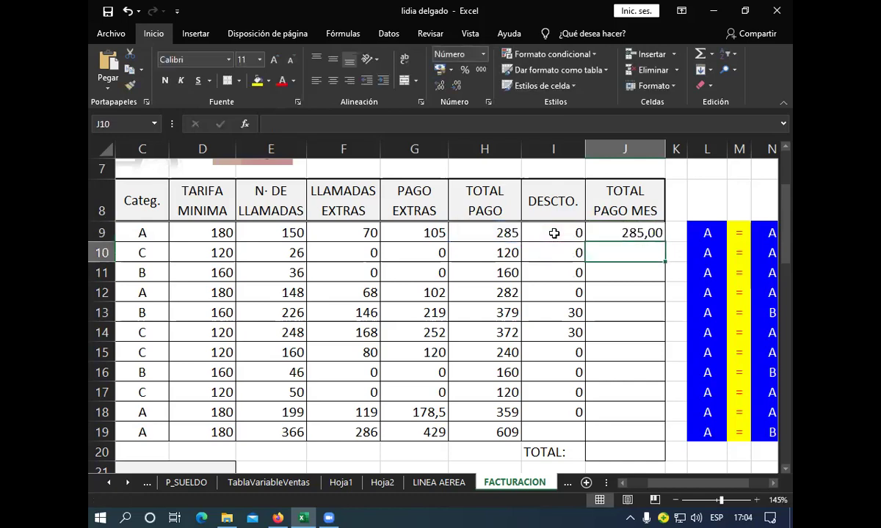
# - Copy the J9 formula down to J19, giving 285,00, 348,68, 342,24 and 609,00
pyautogui.click(599, 232)
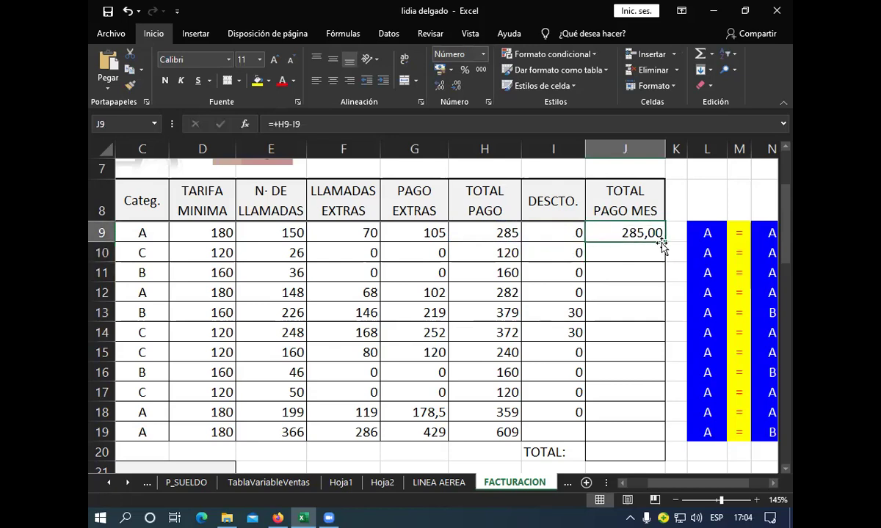
pyautogui.moveTo(664, 242); pyautogui.dragTo(644, 398)
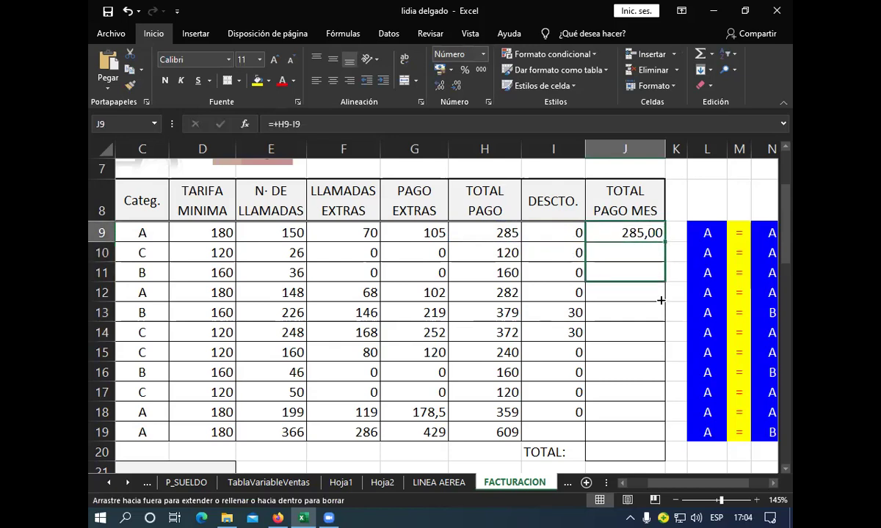
pyautogui.moveTo(645, 398); pyautogui.dragTo(613, 433)
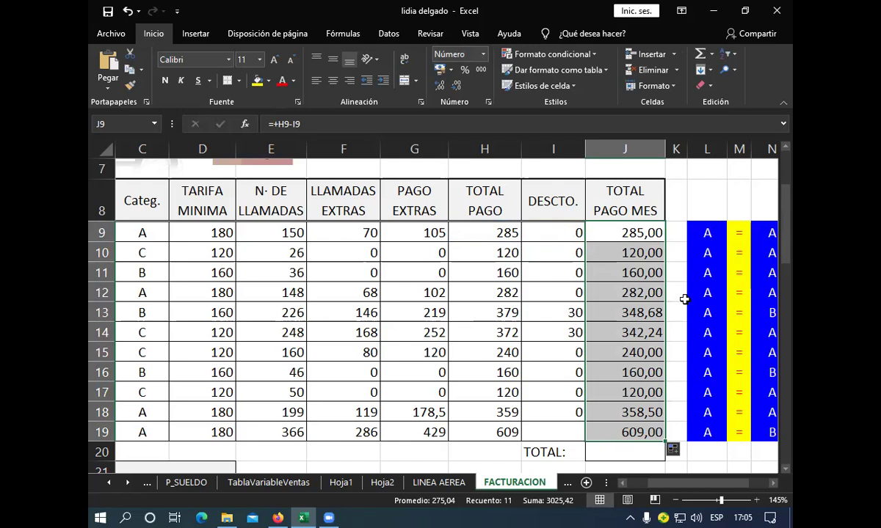
# - AutoSum the TOTAL PAGO MES column into J20 for a total of 3025,42
pyautogui.click(700, 56)
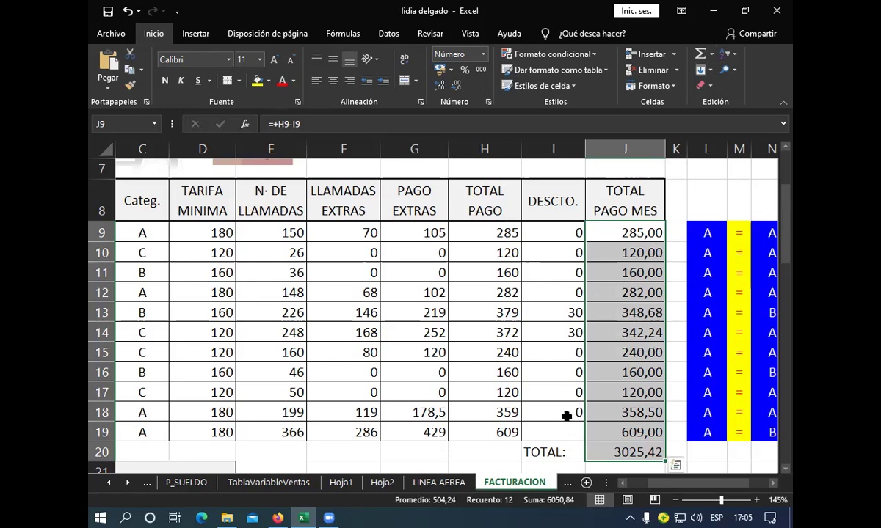
pyautogui.click(567, 415)
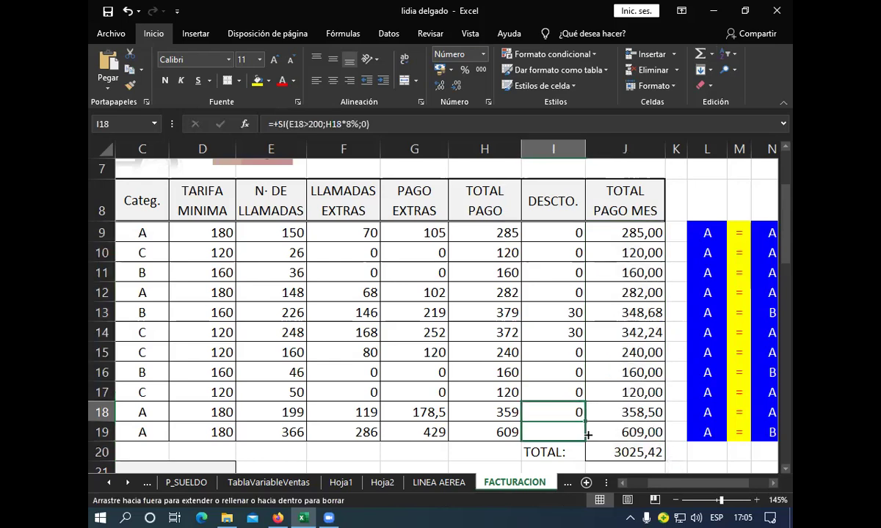
# - Copy the I18 discount formula down to I19 so the last client gets a 49 discount
pyautogui.moveTo(584, 421); pyautogui.dragTo(587, 439)
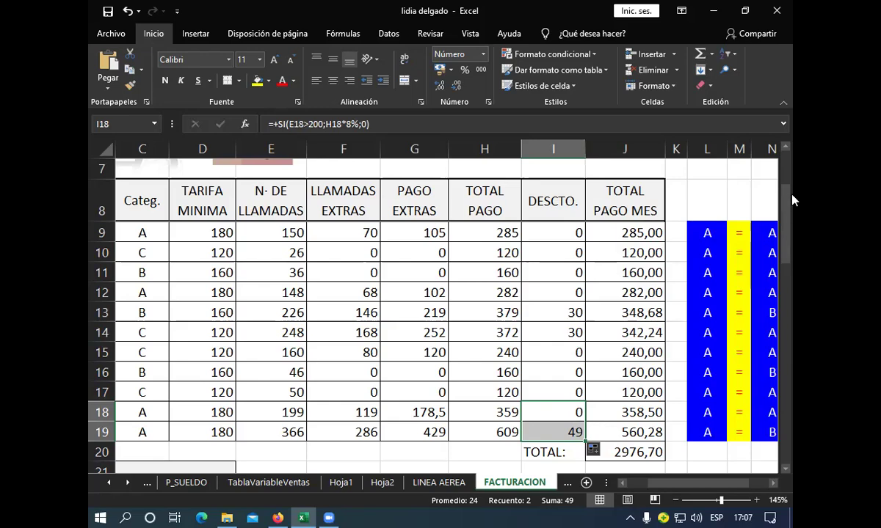
pyautogui.click(784, 473)
# - Scroll to the summary rows for minimum, maximum, average and total clients, and select C21
pyautogui.click(783, 474)
pyautogui.tripleClick(784, 473)
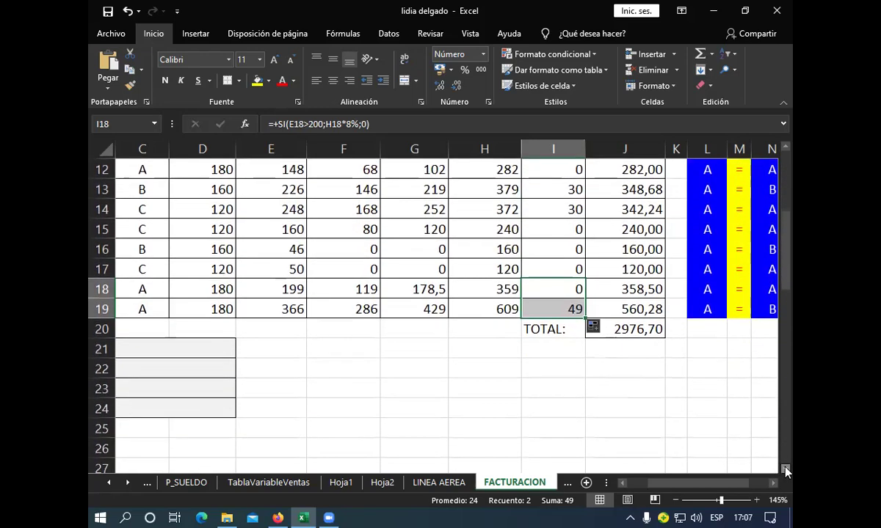
pyautogui.click(784, 471)
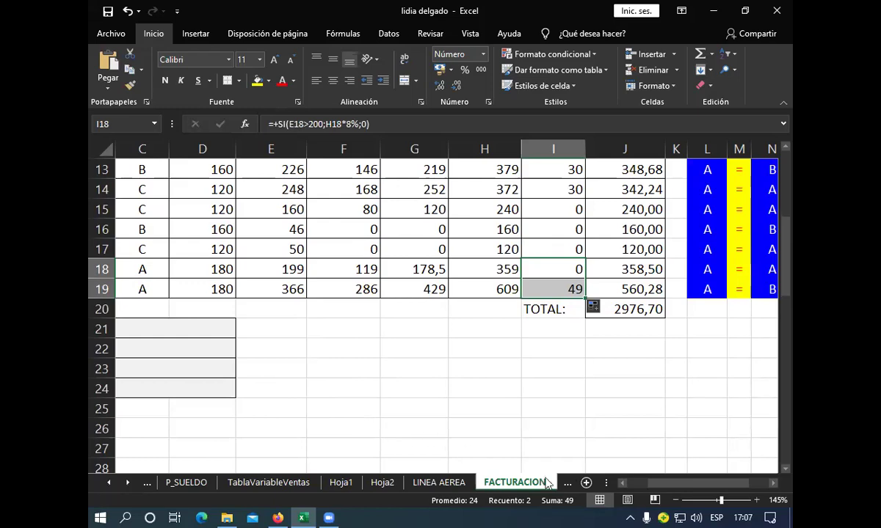
pyautogui.click(622, 483)
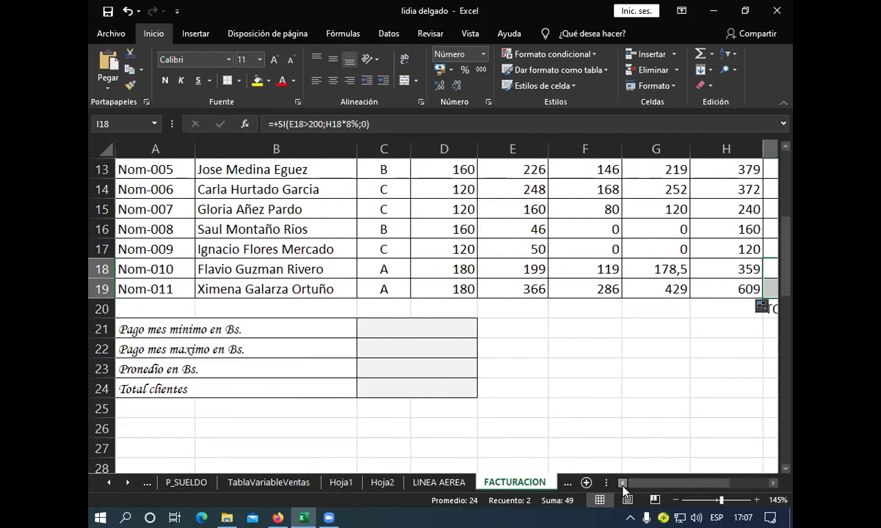
pyautogui.click(396, 332)
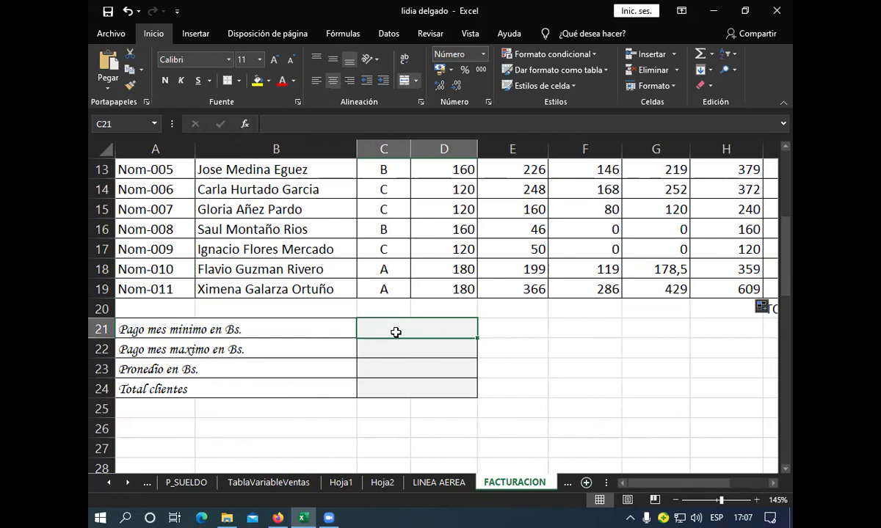
# - Insert the MIN function into C21 from the AutoSum list, discarding an accidental sum
pyautogui.click(699, 53)
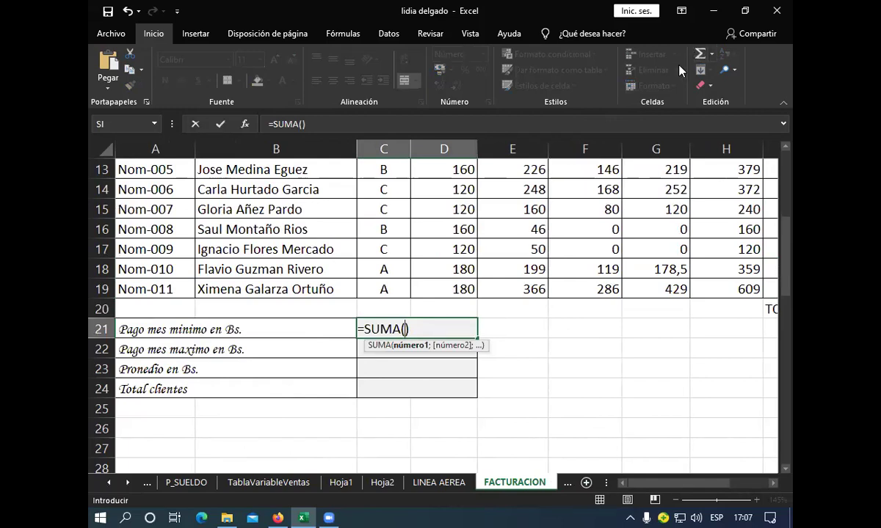
pyautogui.press('Escape')
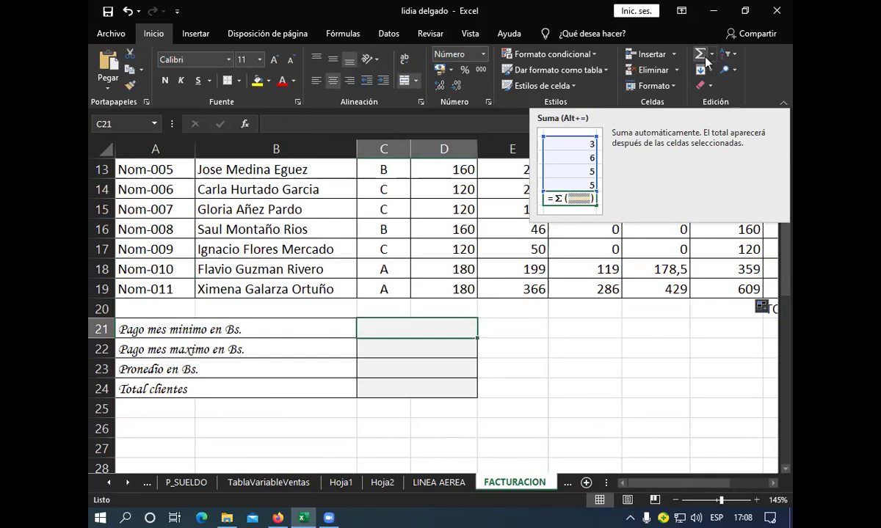
pyautogui.click(710, 58)
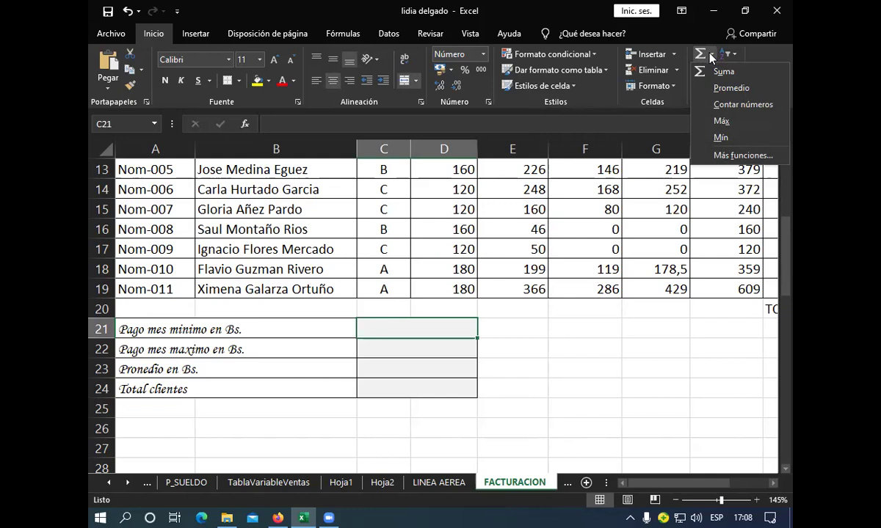
pyautogui.click(719, 140)
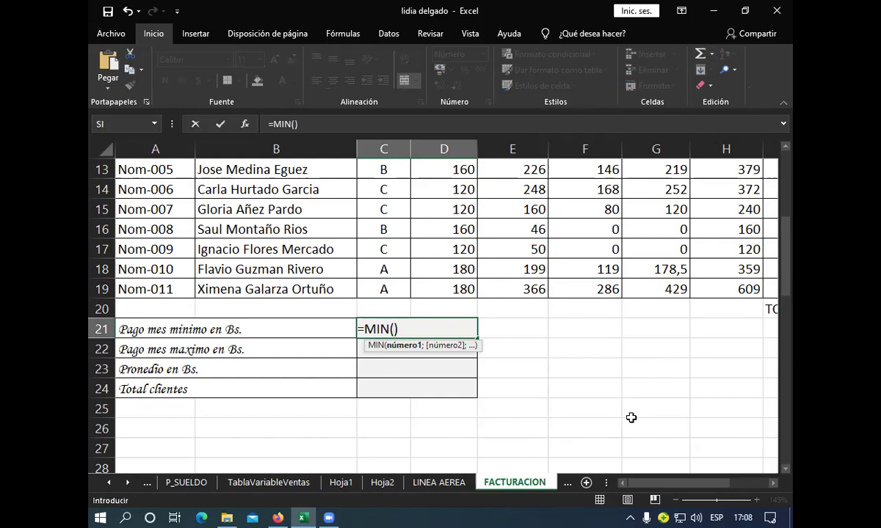
# - Use J9:J19 as the MIN range so C21 shows the minimum payment of 120
pyautogui.click(774, 483)
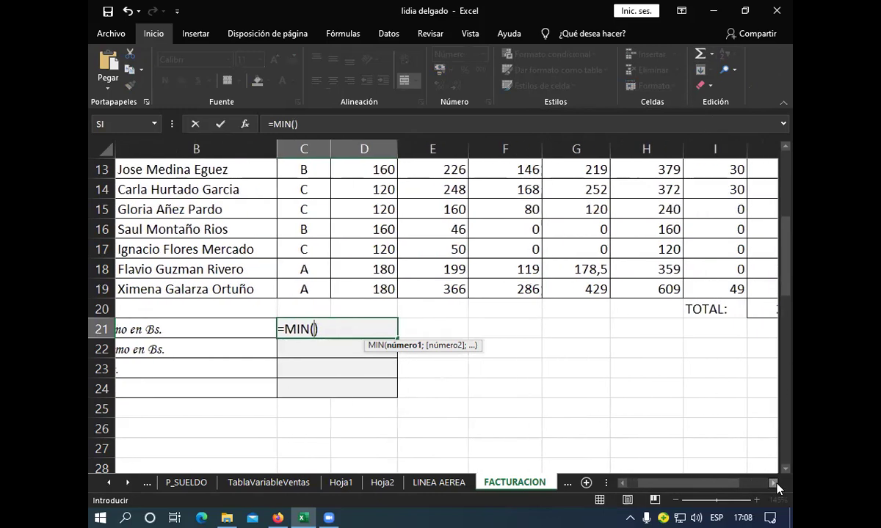
pyautogui.click(786, 149)
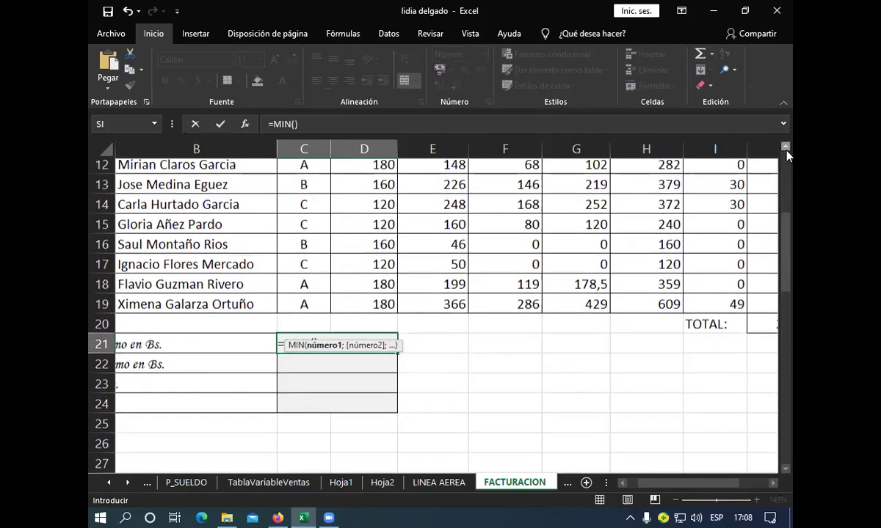
pyautogui.click(785, 149)
pyautogui.click(785, 149)
pyautogui.click(786, 149)
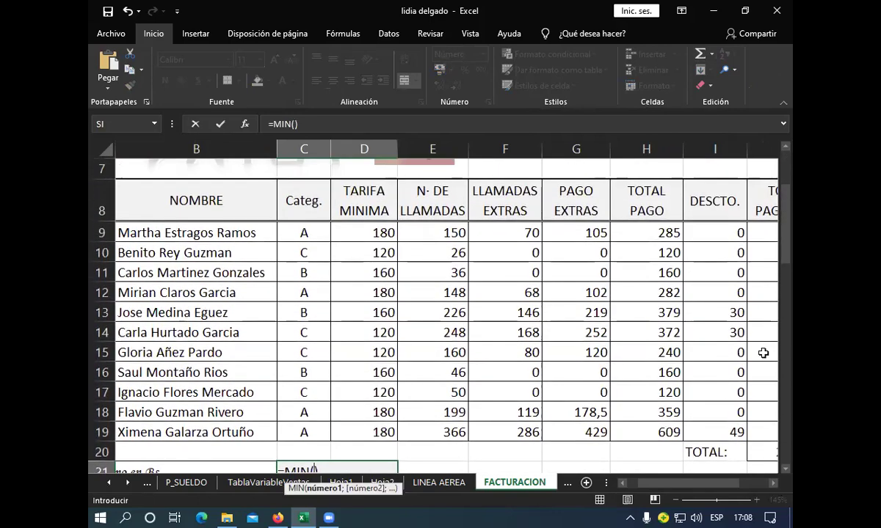
pyautogui.click(774, 484)
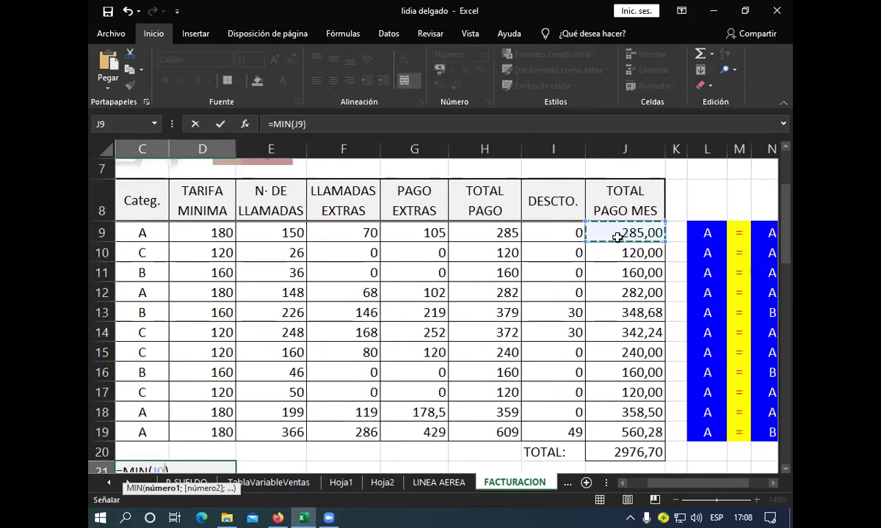
pyautogui.moveTo(617, 233); pyautogui.dragTo(621, 430)
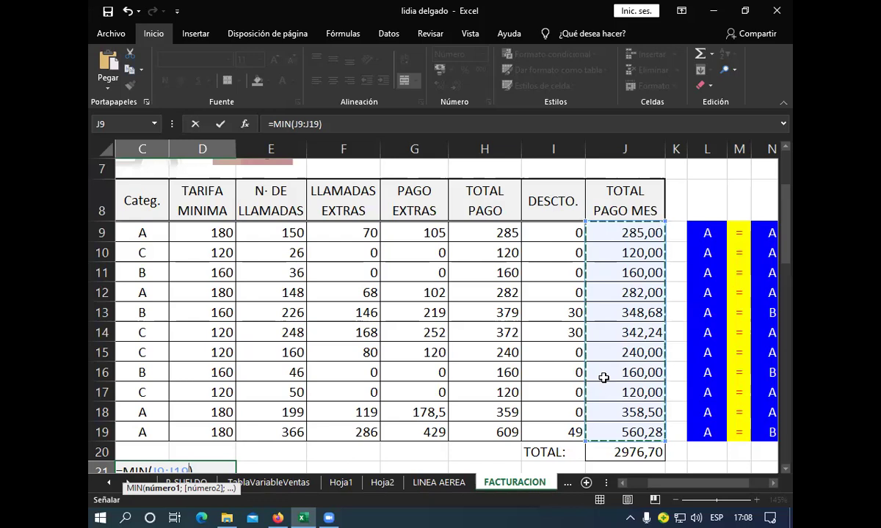
pyautogui.press('Return')
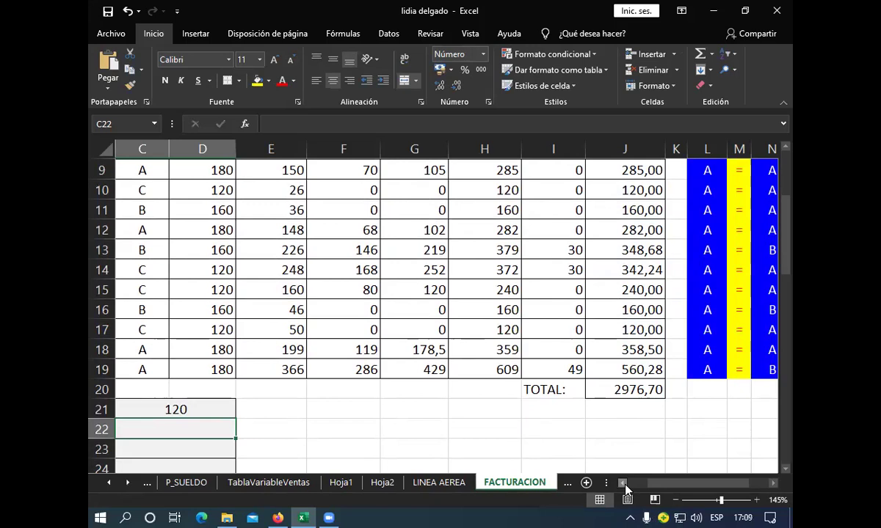
pyautogui.click(623, 483)
pyautogui.click(623, 483)
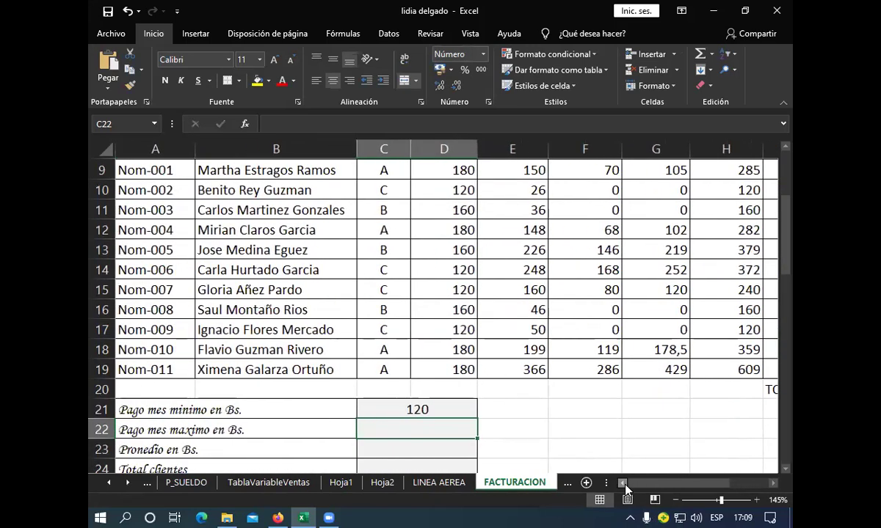
pyautogui.click(714, 56)
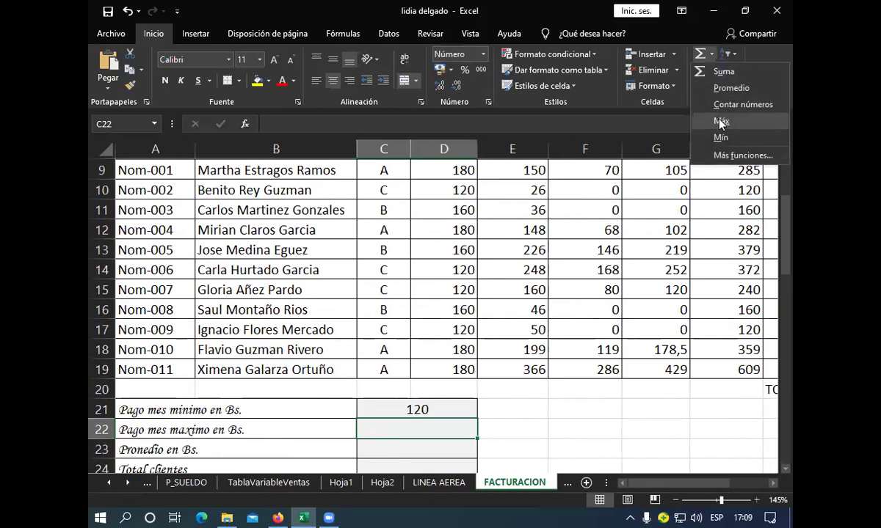
pyautogui.click(707, 56)
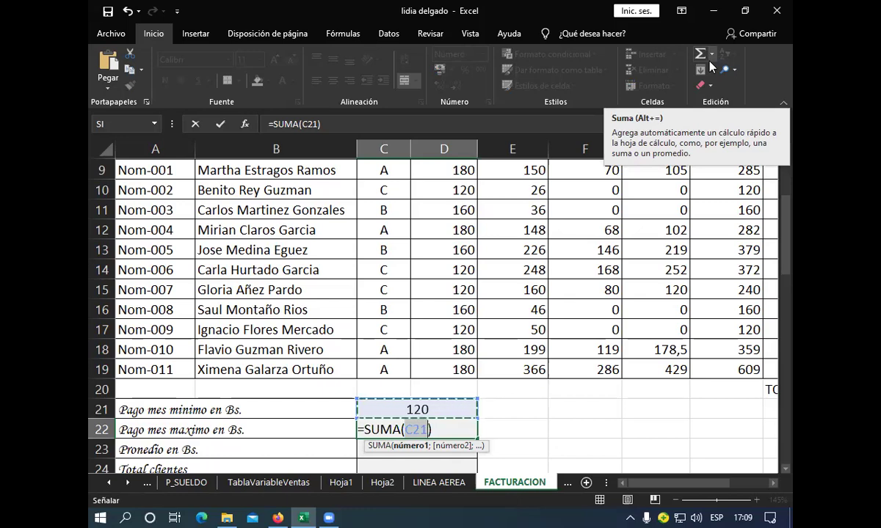
pyautogui.click(371, 446)
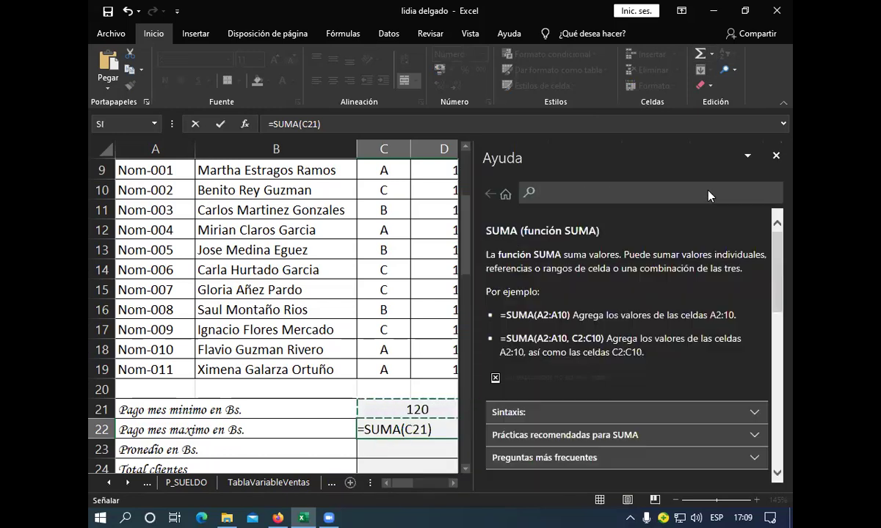
pyautogui.click(776, 156)
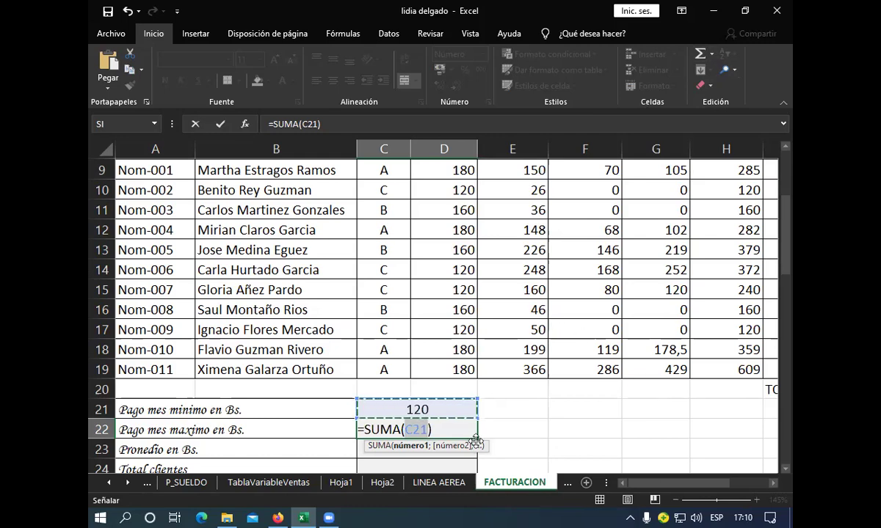
pyautogui.press('Escape')
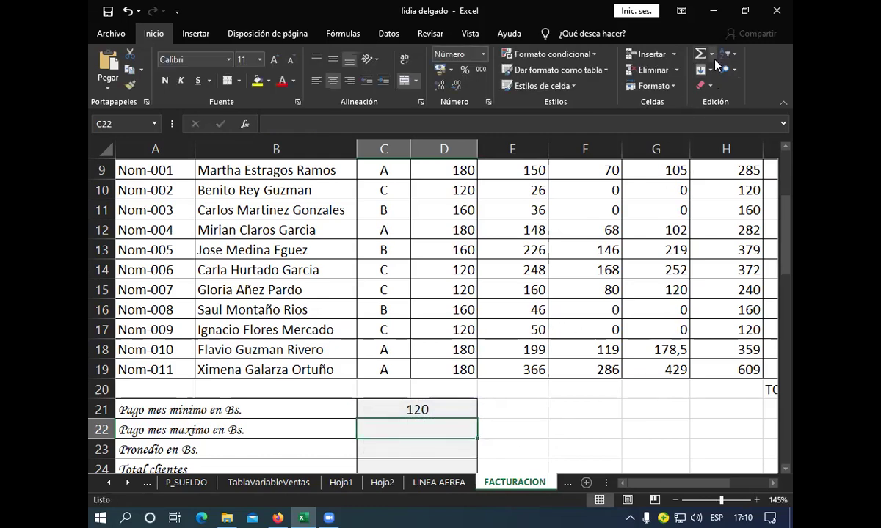
# - Enter =MIN(J9:J19) in the maximum-payment cell C22 via the AutoSum list
pyautogui.click(711, 55)
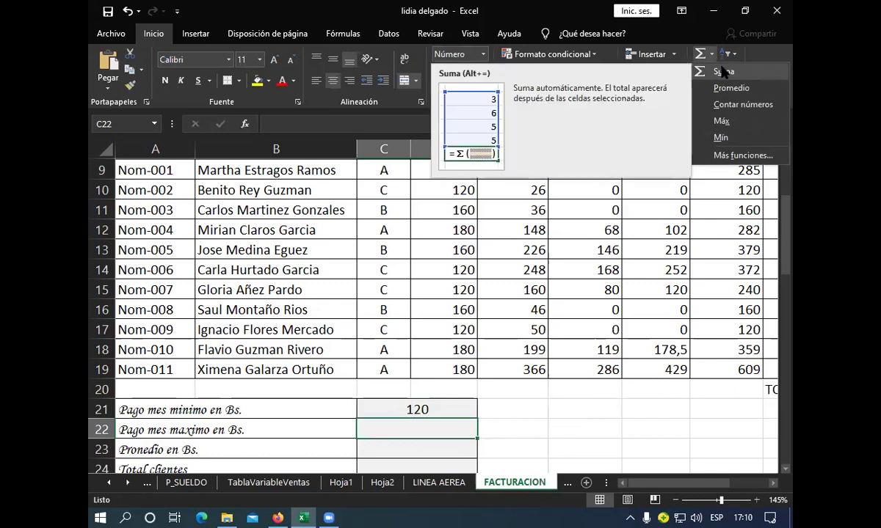
pyautogui.click(718, 139)
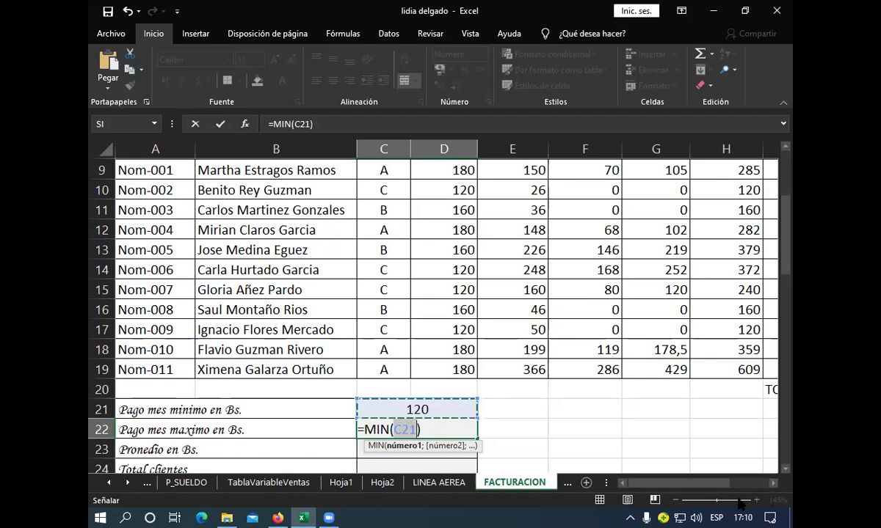
pyautogui.moveTo(723, 484); pyautogui.dragTo(720, 493)
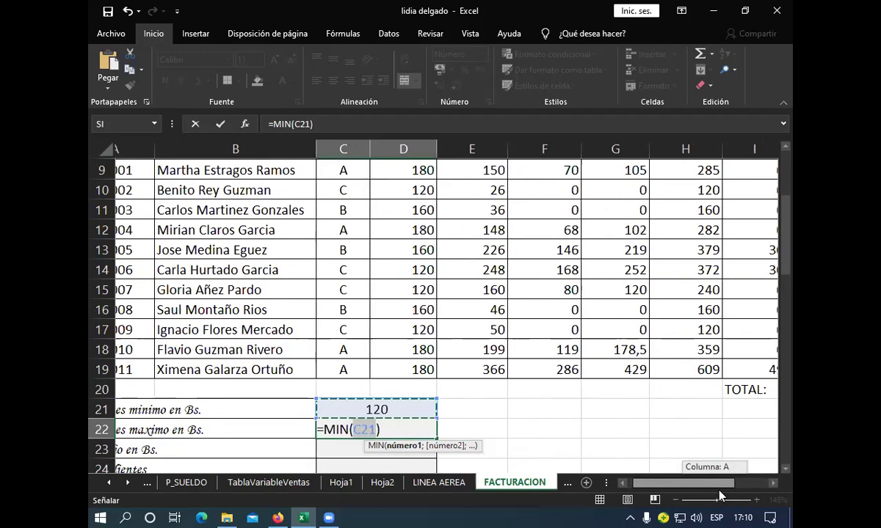
pyautogui.scroll(2, 695, 426)
pyautogui.moveTo(631, 314)
pyautogui.mouseDown()
pyautogui.moveTo(643, 457)
pyautogui.moveTo(634, 413)
pyautogui.mouseUp()
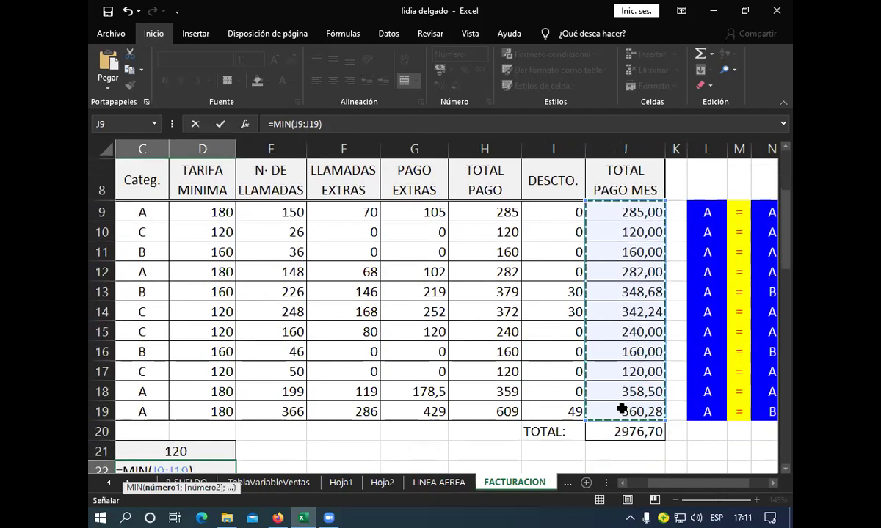
pyautogui.press('Return')
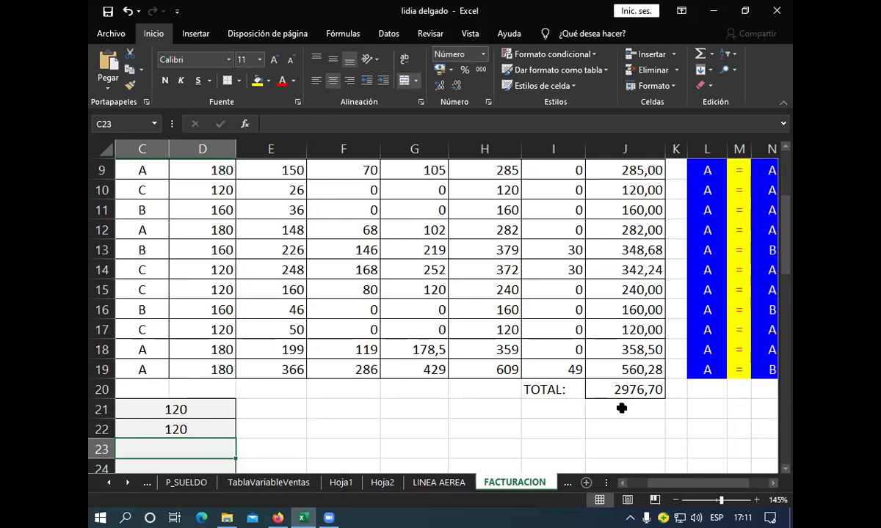
# - Change C22's formula from MIN to MAX so it returns the maximum payment of 560
pyautogui.doubleClick(188, 429)
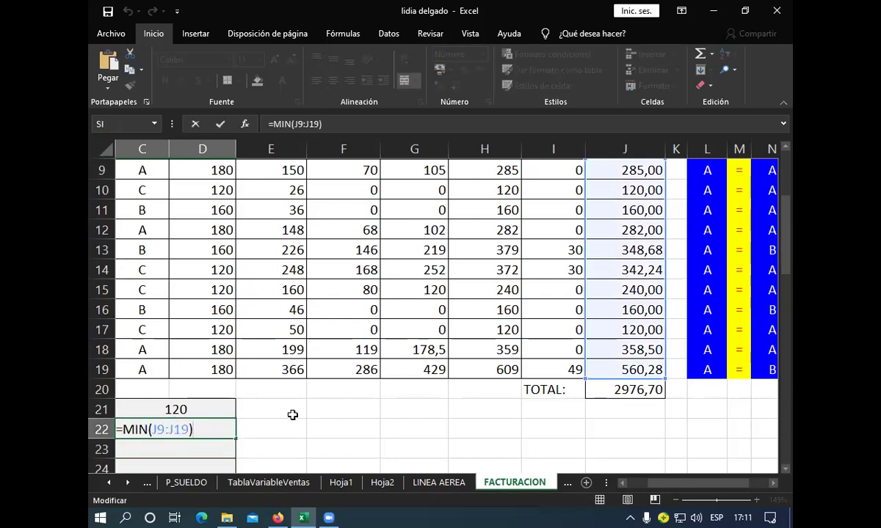
pyautogui.click(151, 430)
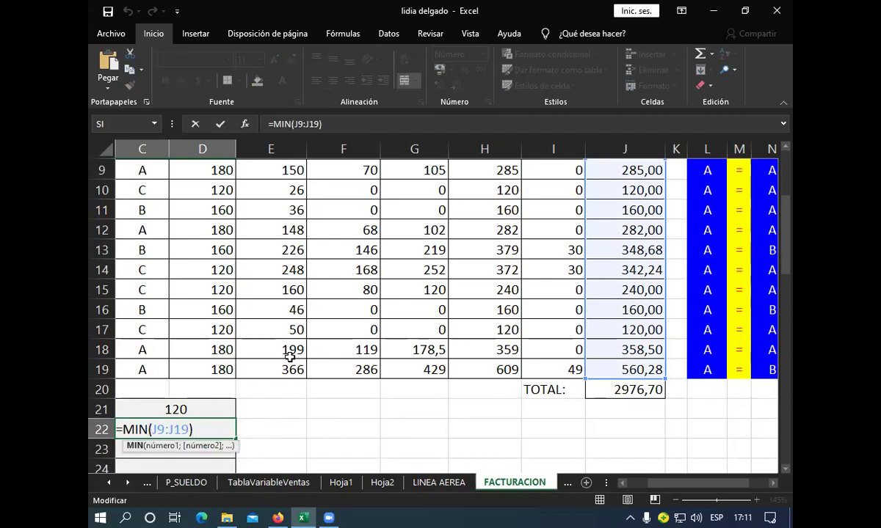
pyautogui.press('BackSpace')
pyautogui.press('BackSpace')
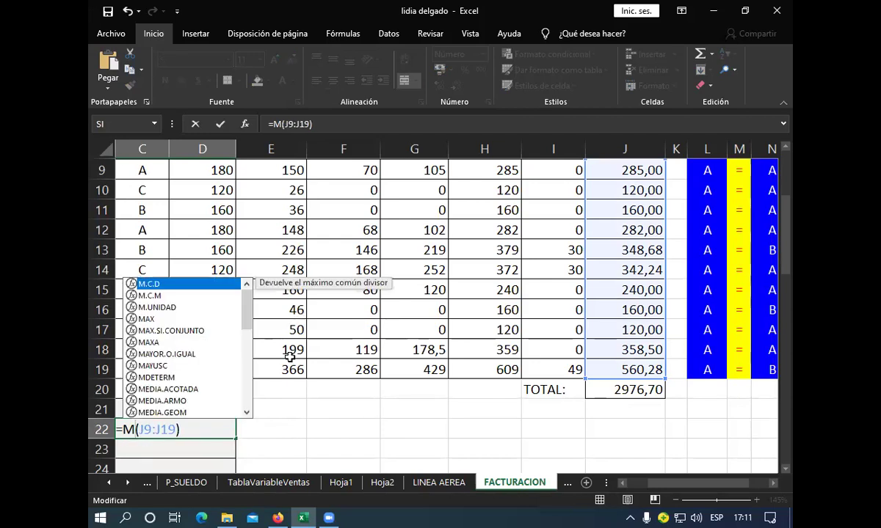
pyautogui.write('ax')
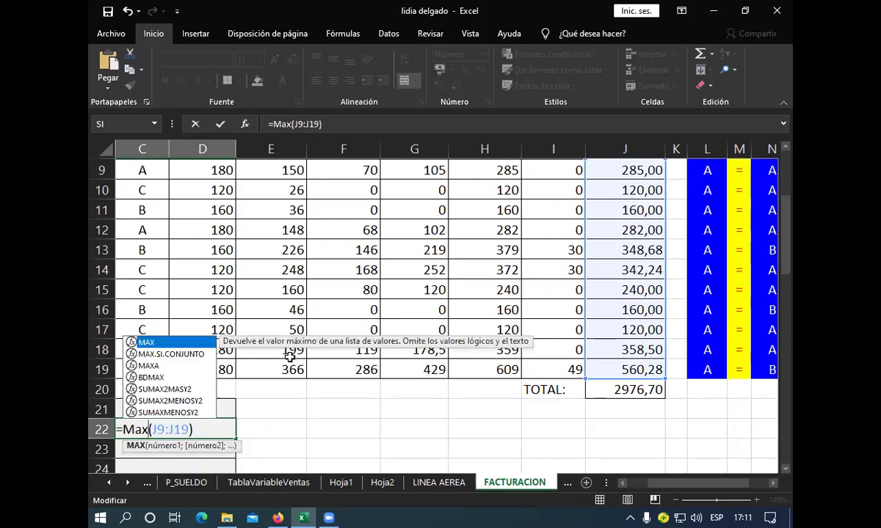
pyautogui.press('Return')
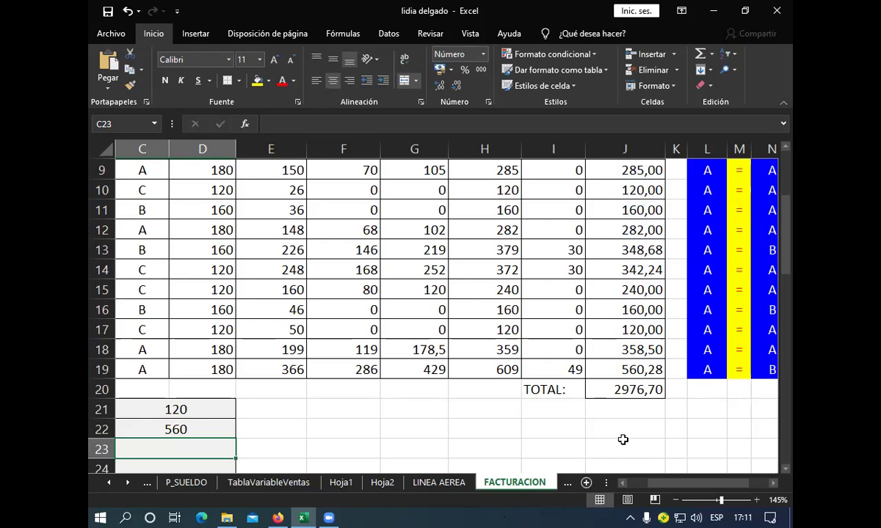
pyautogui.click(622, 483)
# - Insert a PROMEDIO average formula in C23, which defaults to the range C21:D22
pyautogui.click(622, 483)
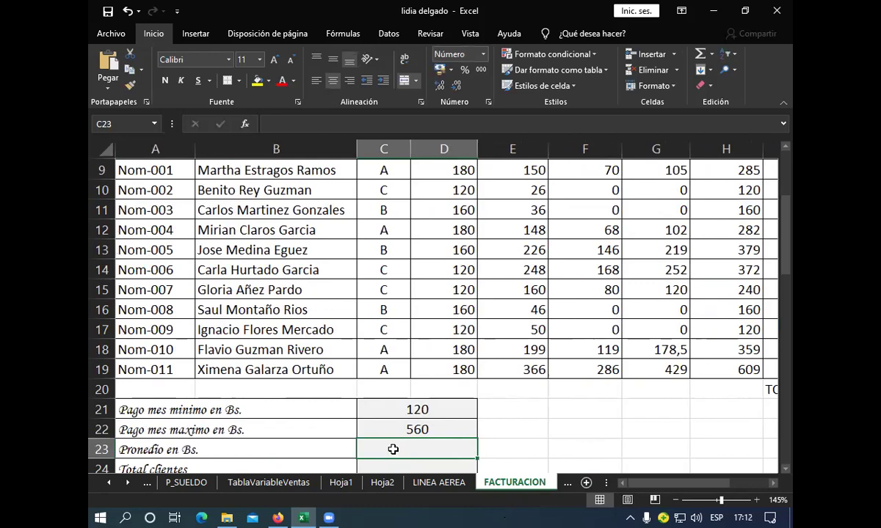
pyautogui.click(710, 55)
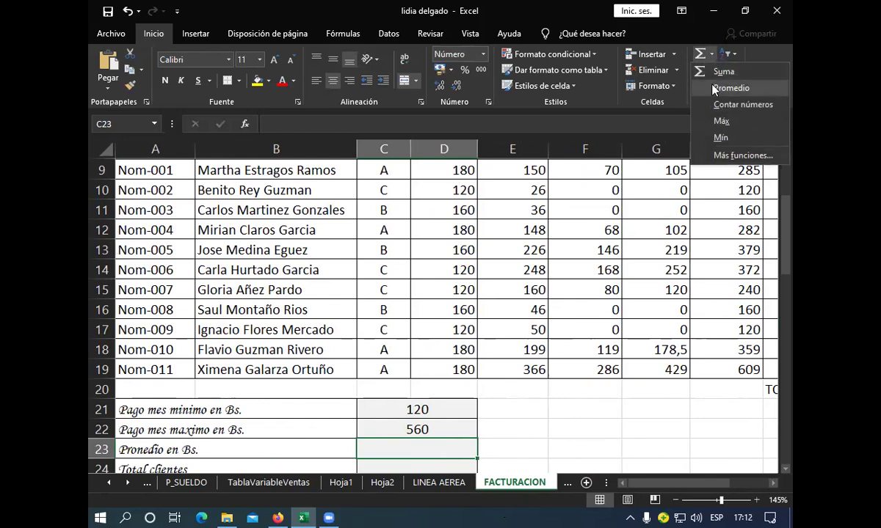
pyautogui.click(729, 88)
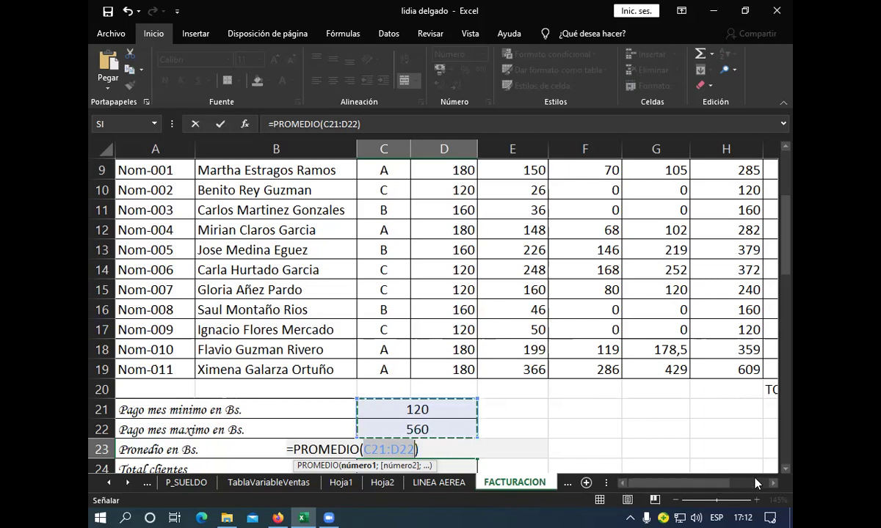
pyautogui.click(771, 487)
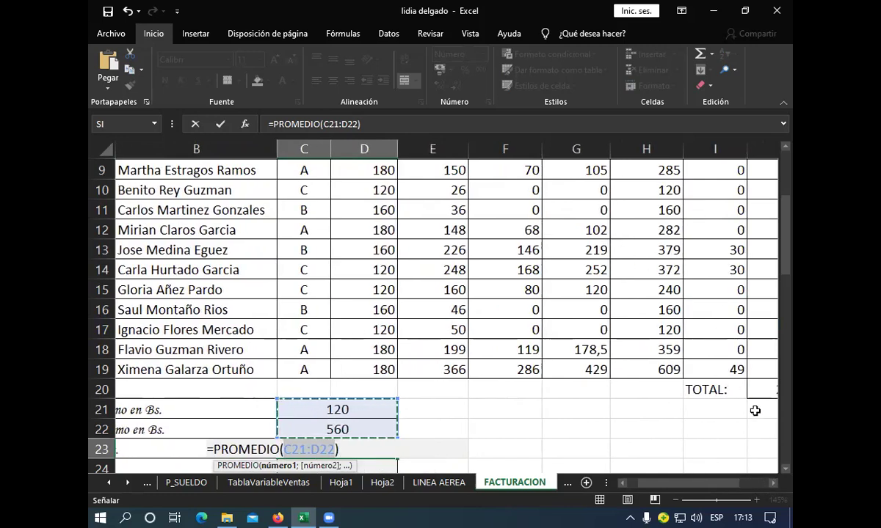
pyautogui.click(773, 483)
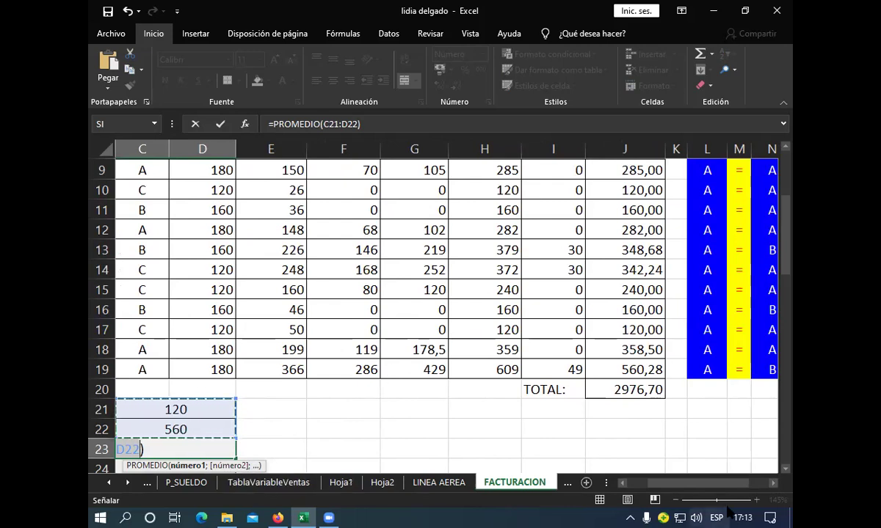
pyautogui.click(623, 483)
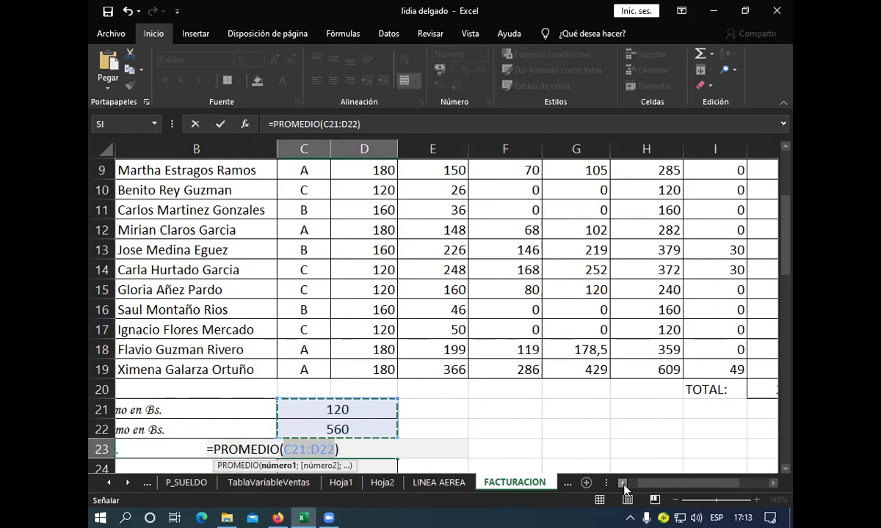
pyautogui.click(623, 483)
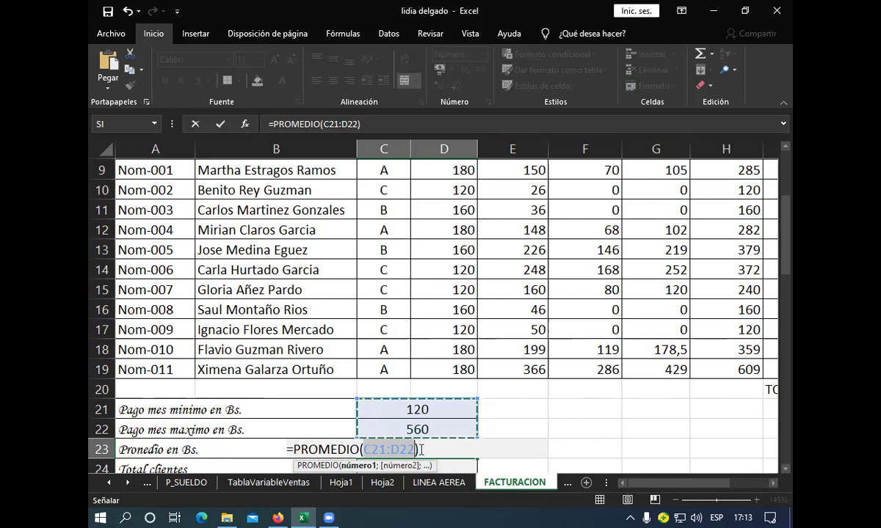
pyautogui.write(')')
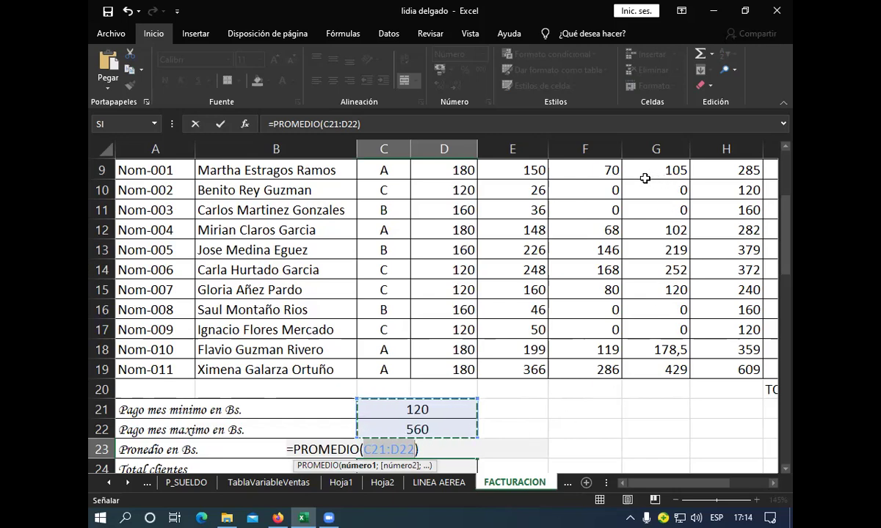
pyautogui.click(773, 483)
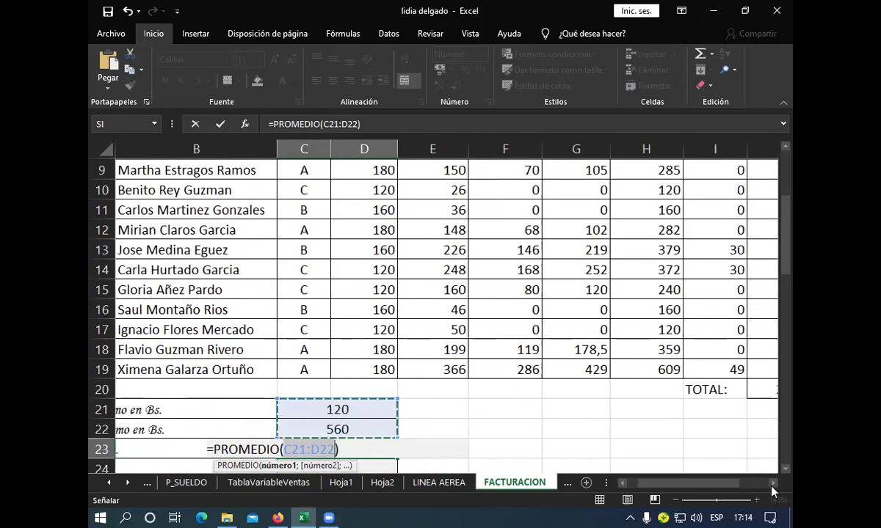
pyautogui.hscroll(2, 701, 426)
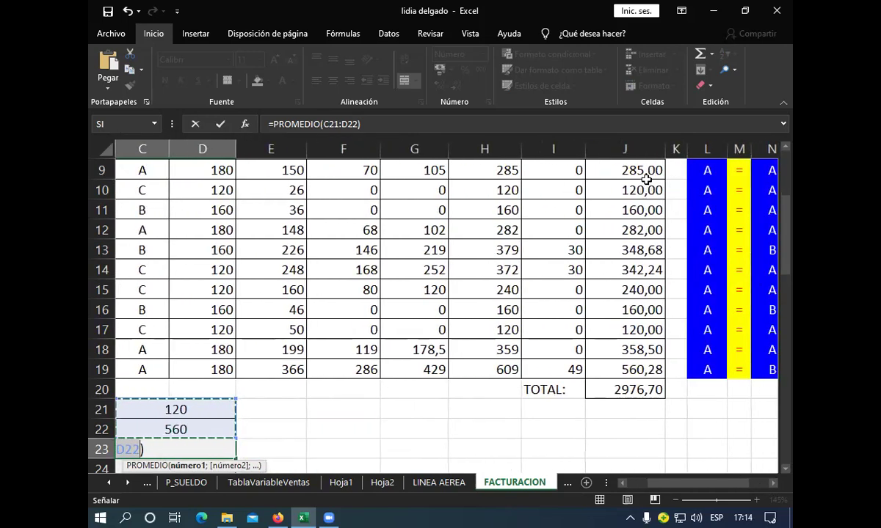
# - Point the PROMEDIO formula at J9:J19 so the average payment shows 271
pyautogui.press('BackSpace')
pyautogui.click(649, 173)
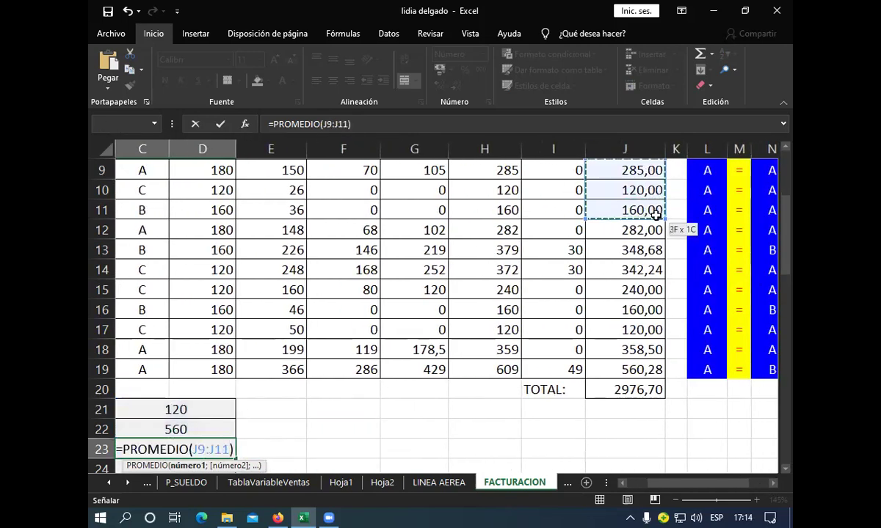
pyautogui.moveTo(652, 190); pyautogui.dragTo(661, 370)
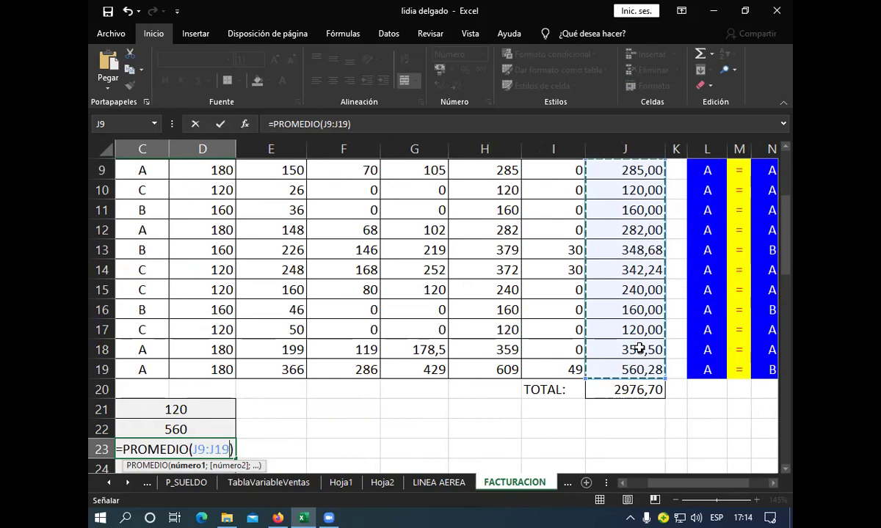
pyautogui.press('Return')
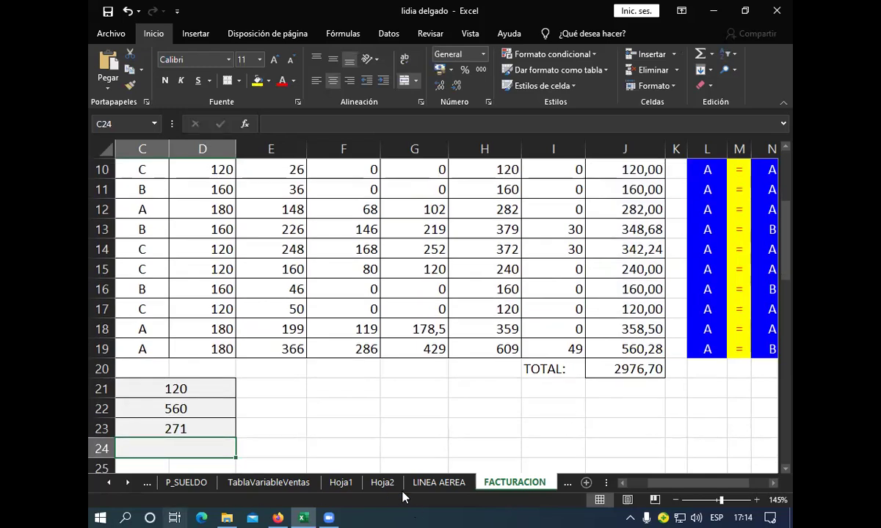
pyautogui.click(622, 482)
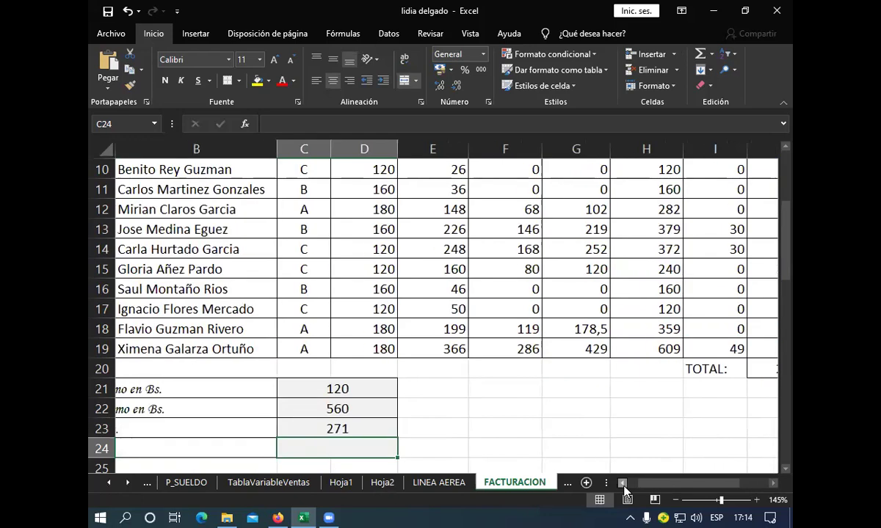
# - Replace an unwanted SUM in the Total clientes cell with the start of =CONTAR(
pyautogui.click(623, 483)
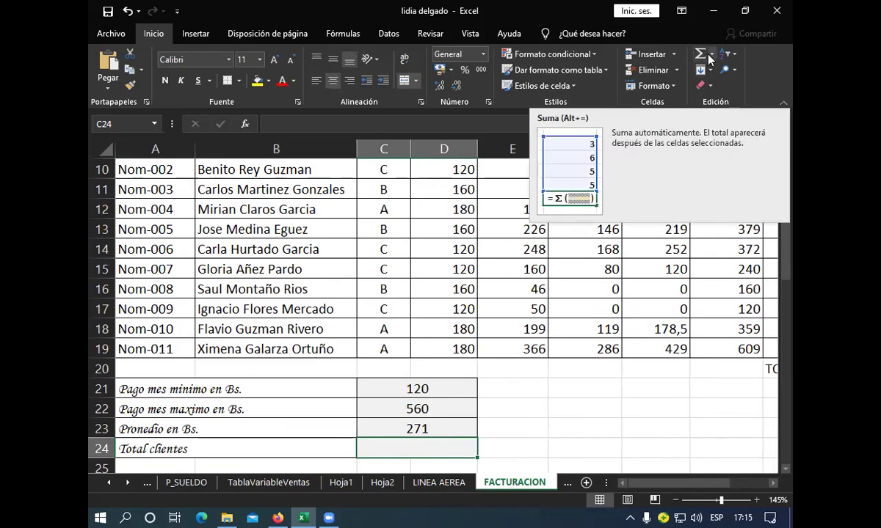
pyautogui.click(712, 57)
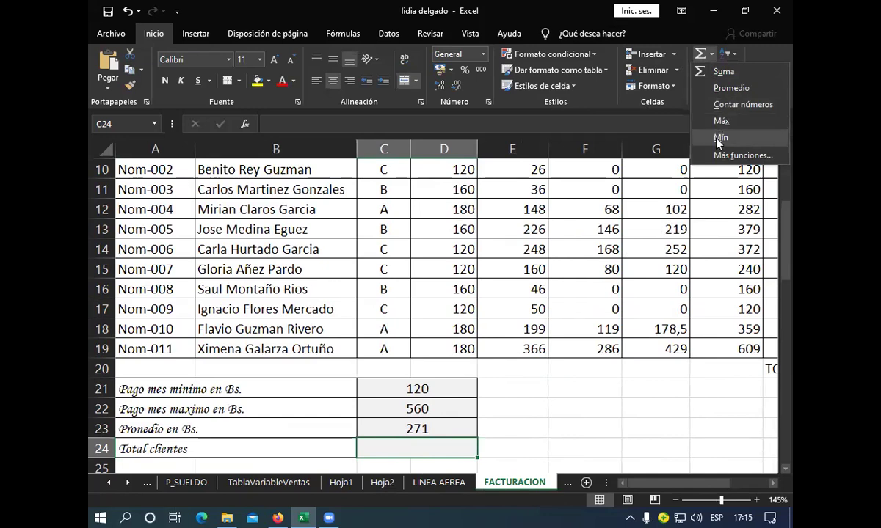
pyautogui.click(700, 57)
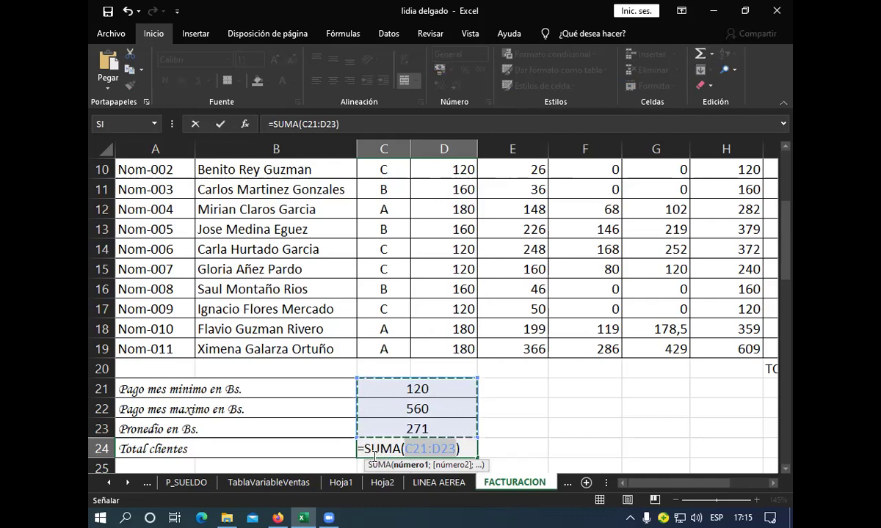
pyautogui.press('BackSpace')
pyautogui.press('BackSpace')
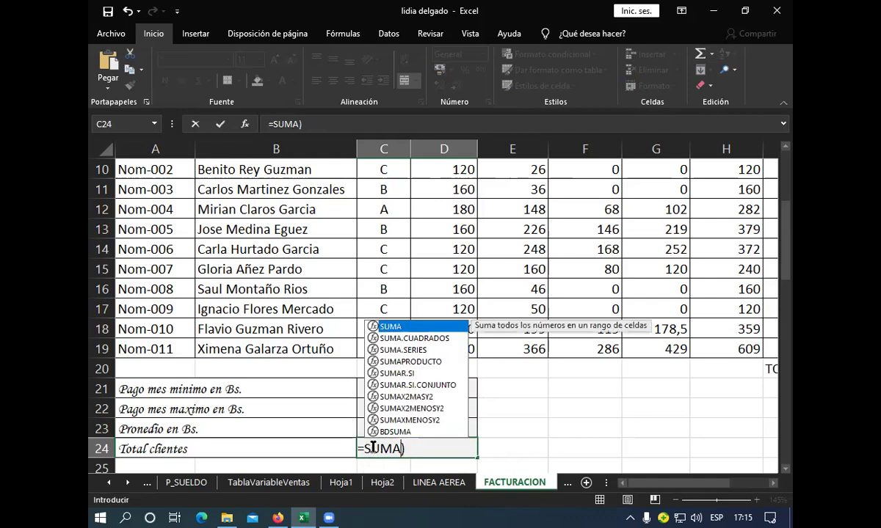
pyautogui.press('BackSpace')
pyautogui.press('BackSpace')
pyautogui.press('BackSpace')
pyautogui.press('BackSpace')
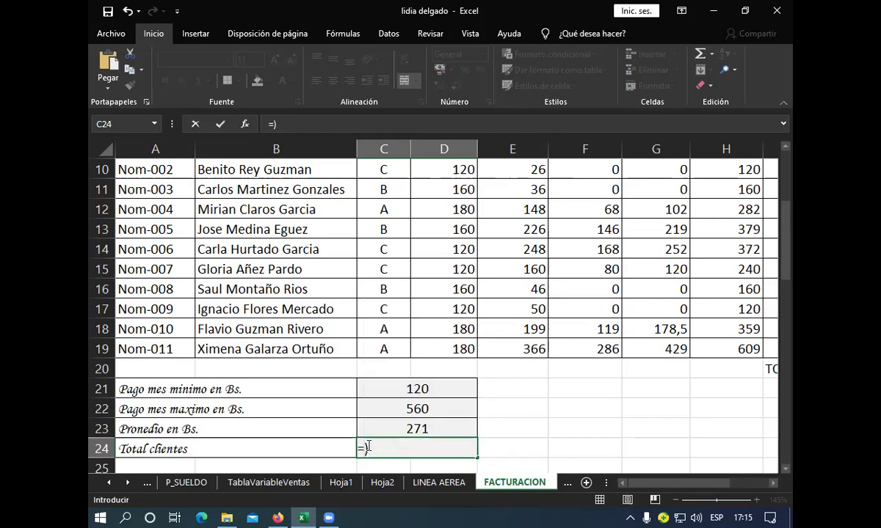
pyautogui.write('o')
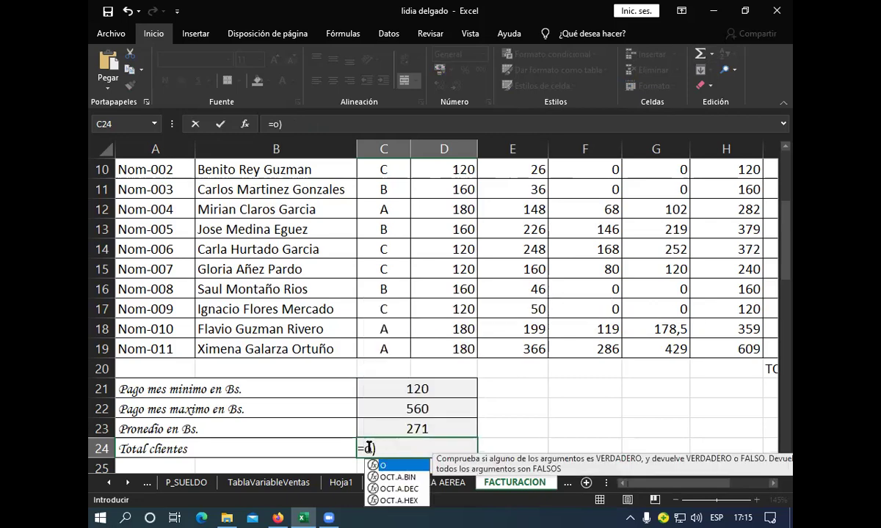
pyautogui.write('o')
pyautogui.press('BackSpace')
pyautogui.press('BackSpace')
pyautogui.write('c')
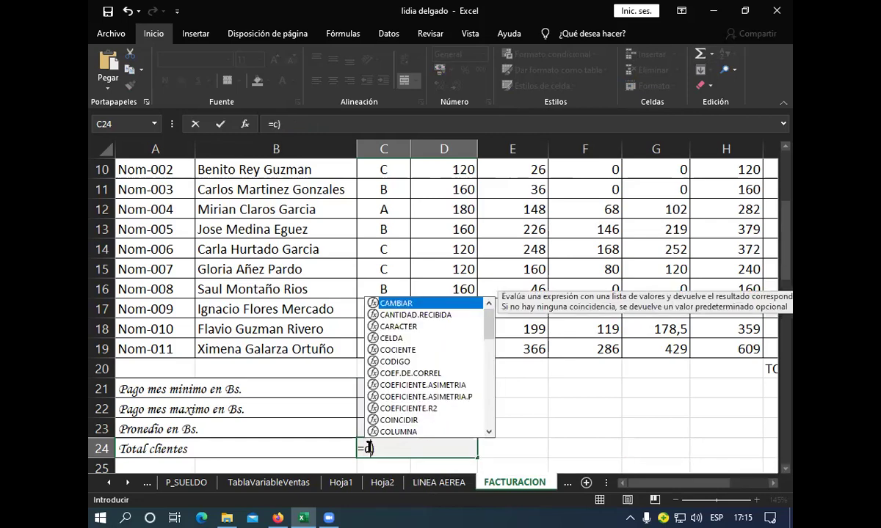
pyautogui.write('ont')
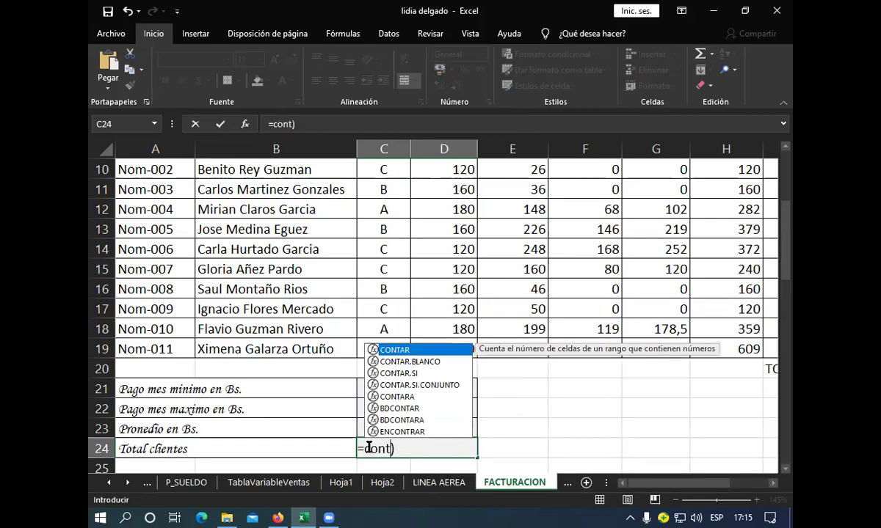
pyautogui.write('ar')
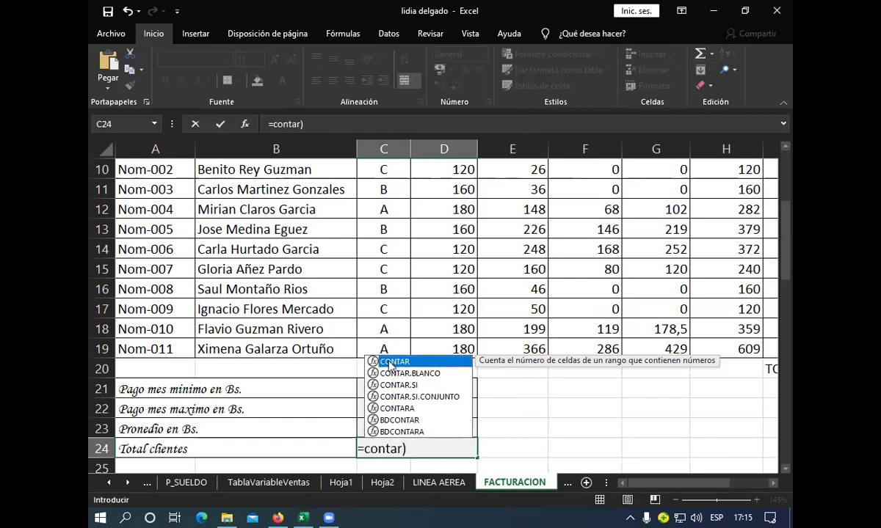
pyautogui.doubleClick(390, 363)
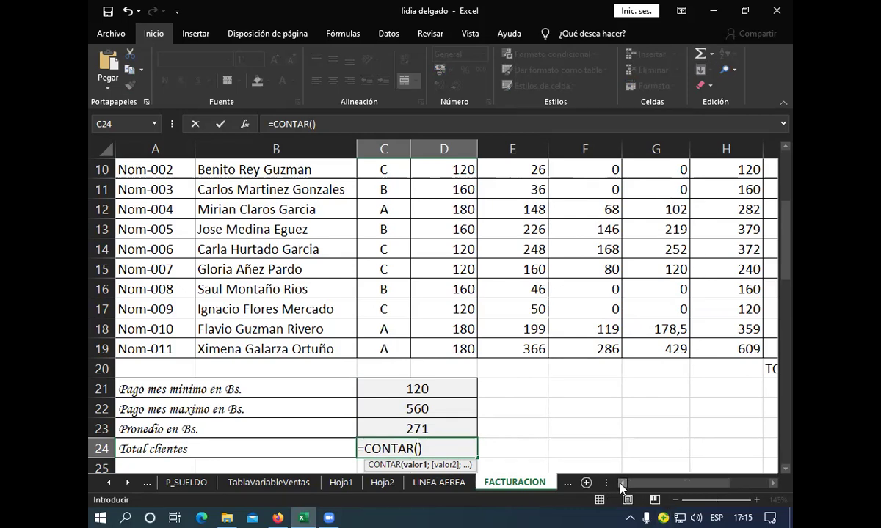
# - Complete the count as =CONTAR(J9:J19) so Total clientes shows 11
pyautogui.click(773, 484)
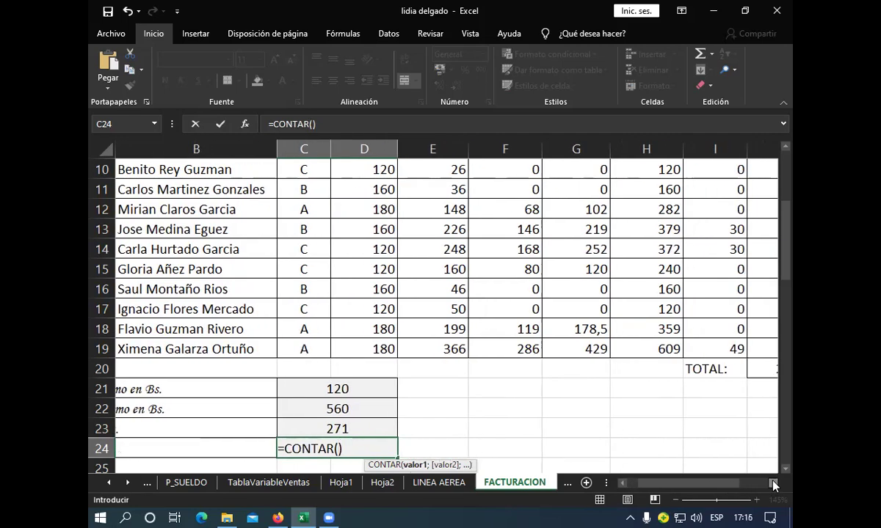
pyautogui.click(773, 484)
pyautogui.moveTo(625, 169)
pyautogui.mouseDown()
pyautogui.moveTo(646, 250)
pyautogui.moveTo(644, 346)
pyautogui.mouseUp()
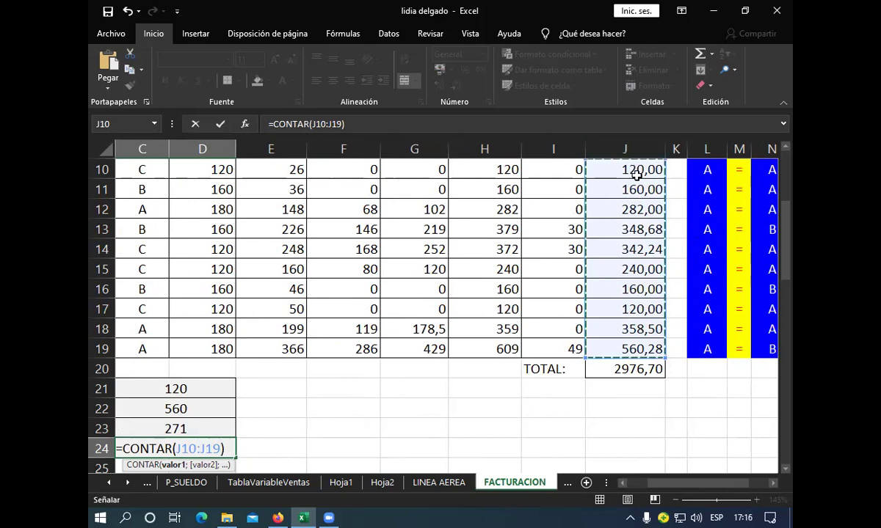
pyautogui.click(785, 146)
pyautogui.click(785, 146)
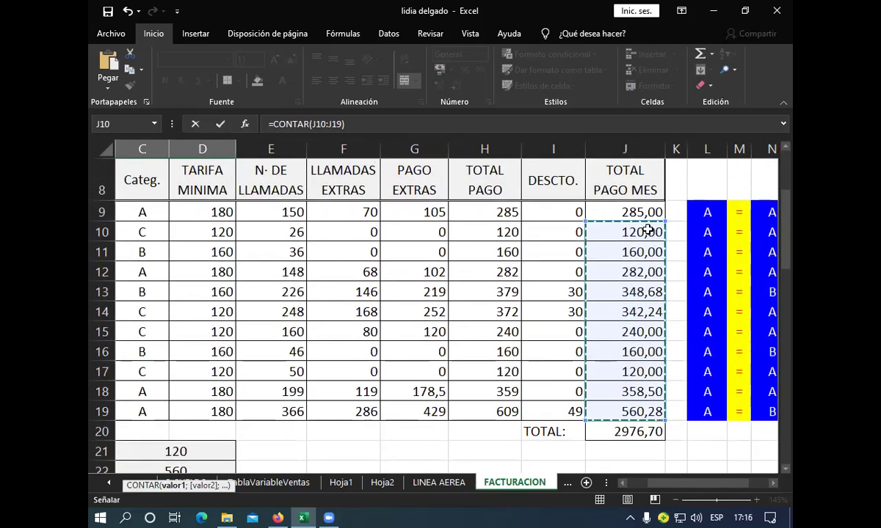
pyautogui.click(627, 209)
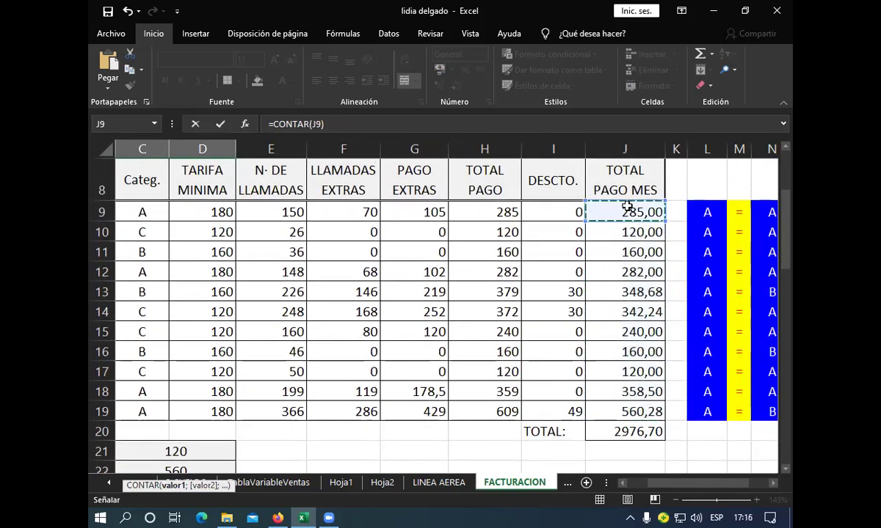
pyautogui.moveTo(668, 224)
pyautogui.mouseDown()
pyautogui.moveTo(634, 213)
pyautogui.moveTo(653, 358)
pyautogui.mouseUp()
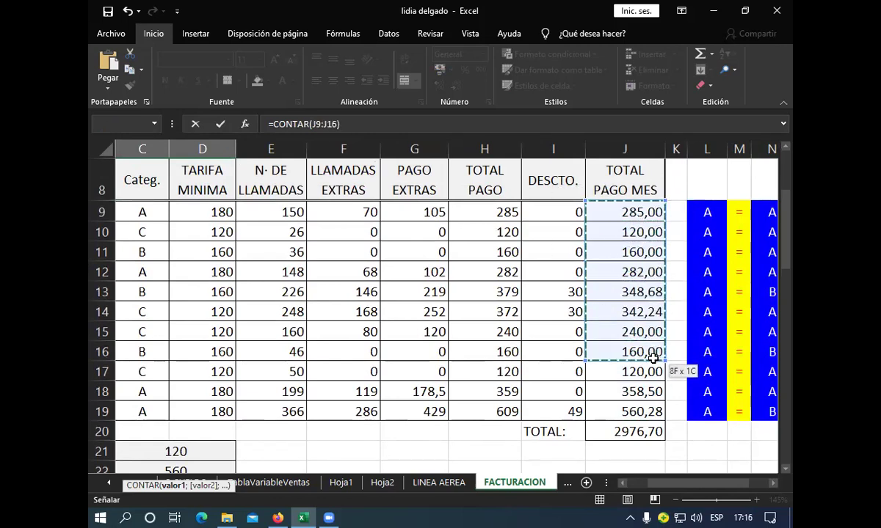
pyautogui.moveTo(653, 358); pyautogui.dragTo(659, 409)
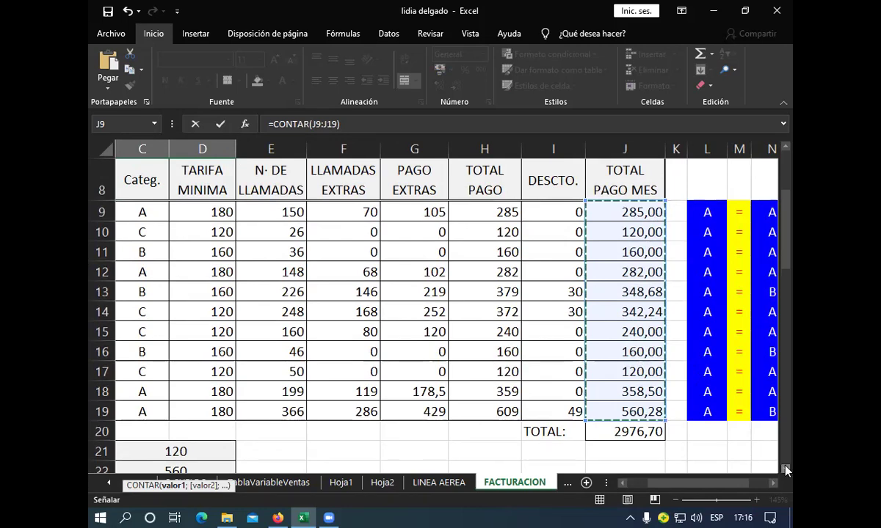
pyautogui.scroll(-1, 785, 471)
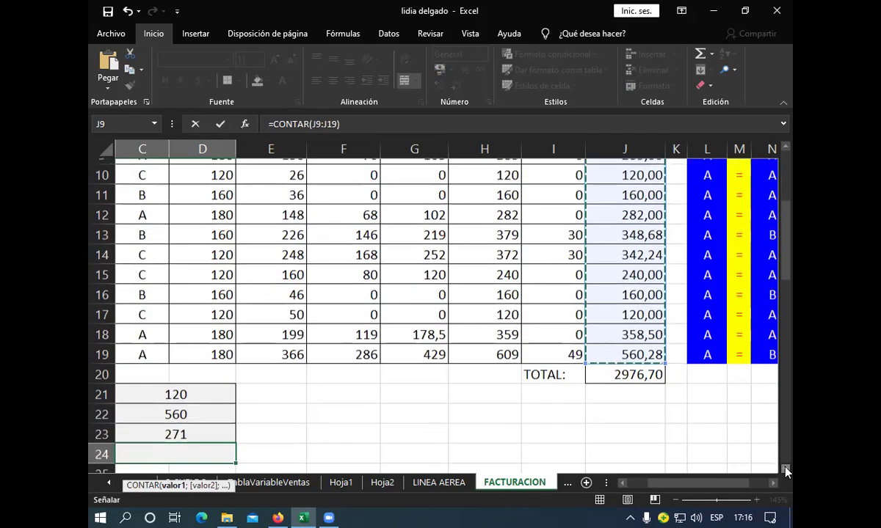
pyautogui.scroll(-2, 785, 471)
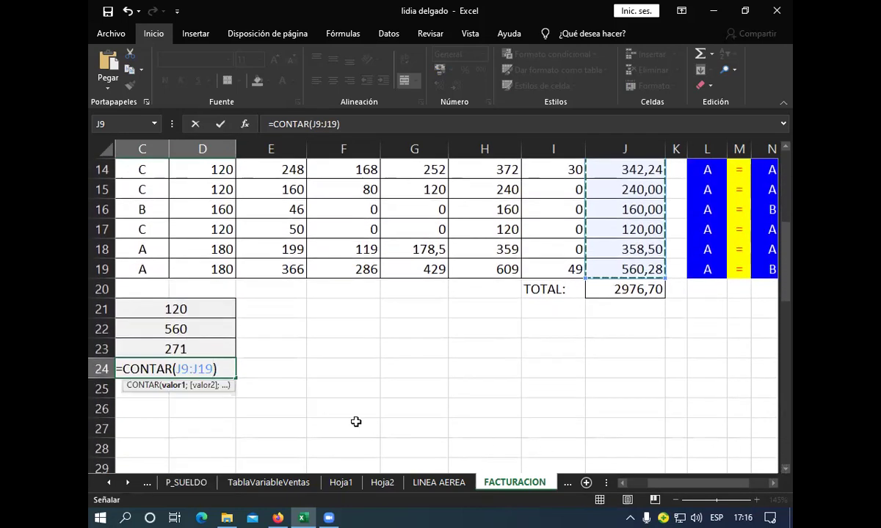
pyautogui.press('Return')
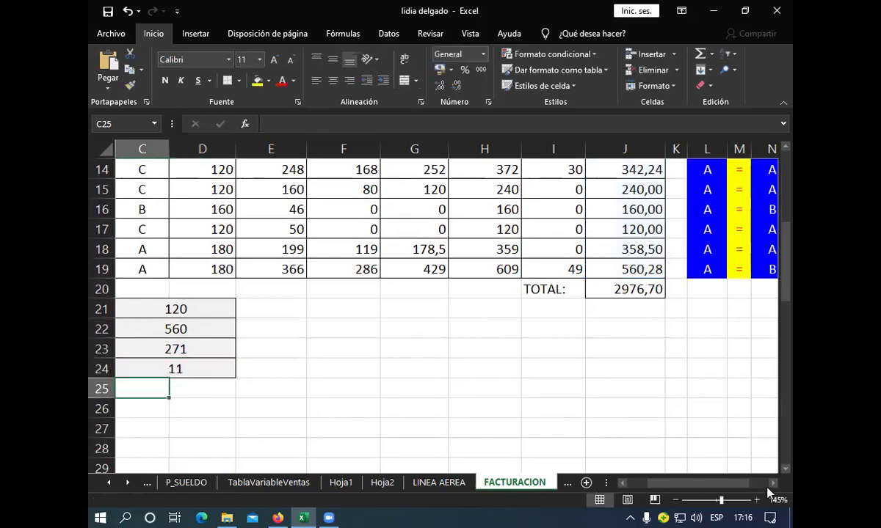
pyautogui.click(769, 485)
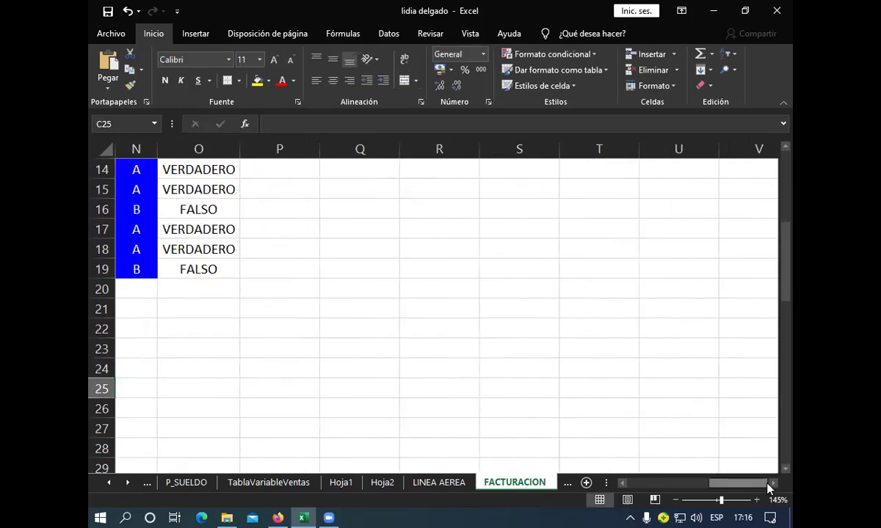
pyautogui.click(623, 483)
pyautogui.click(623, 483)
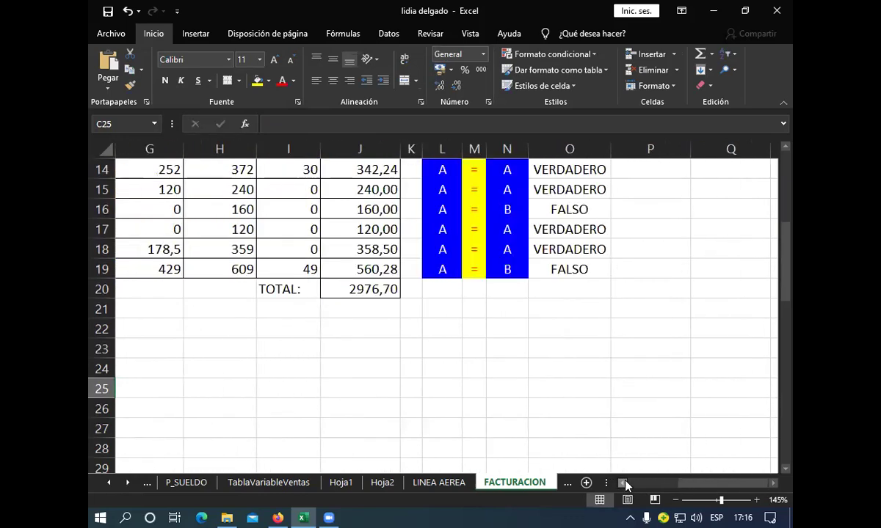
pyautogui.click(624, 483)
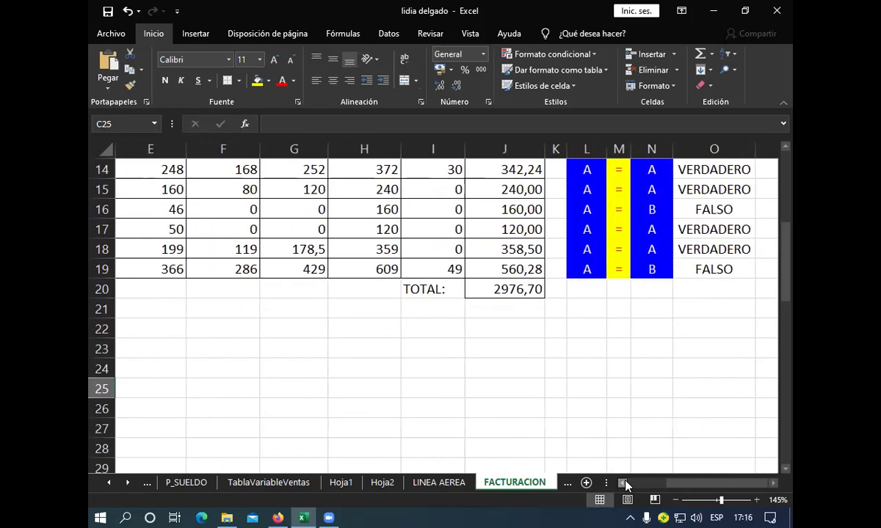
pyautogui.click(625, 483)
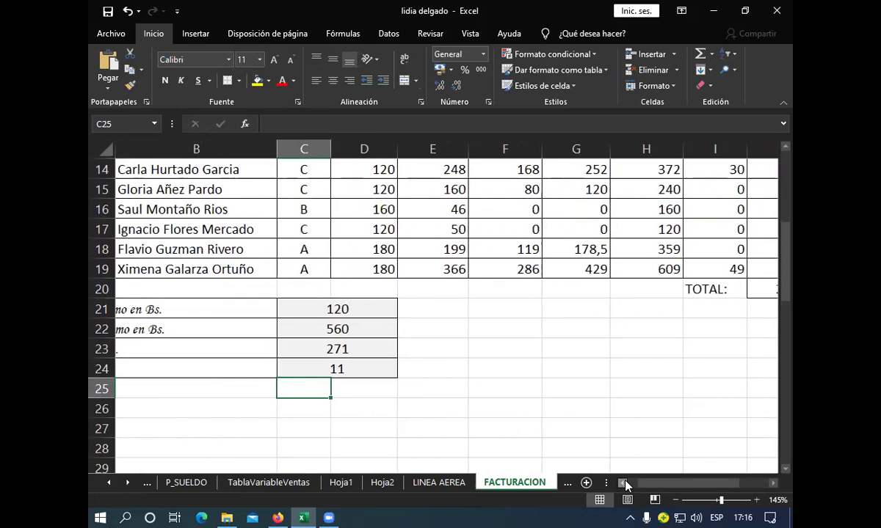
pyautogui.click(624, 483)
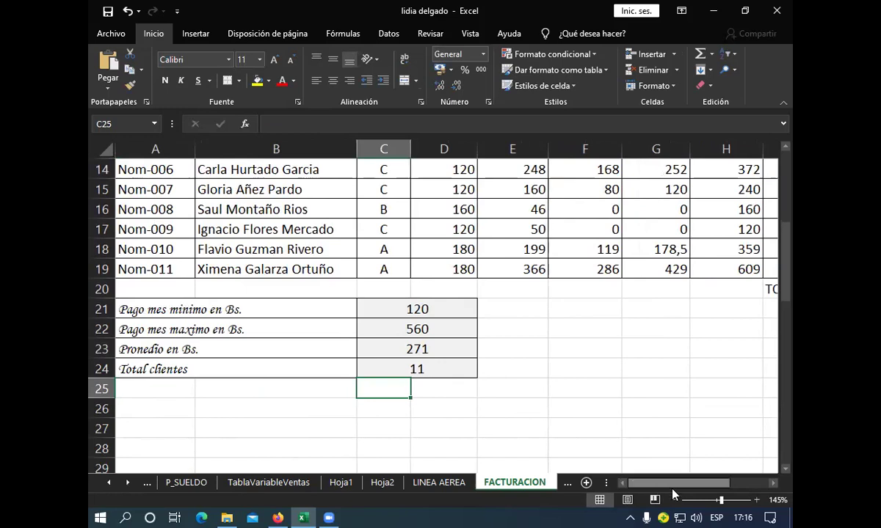
pyautogui.click(785, 148)
pyautogui.click(785, 147)
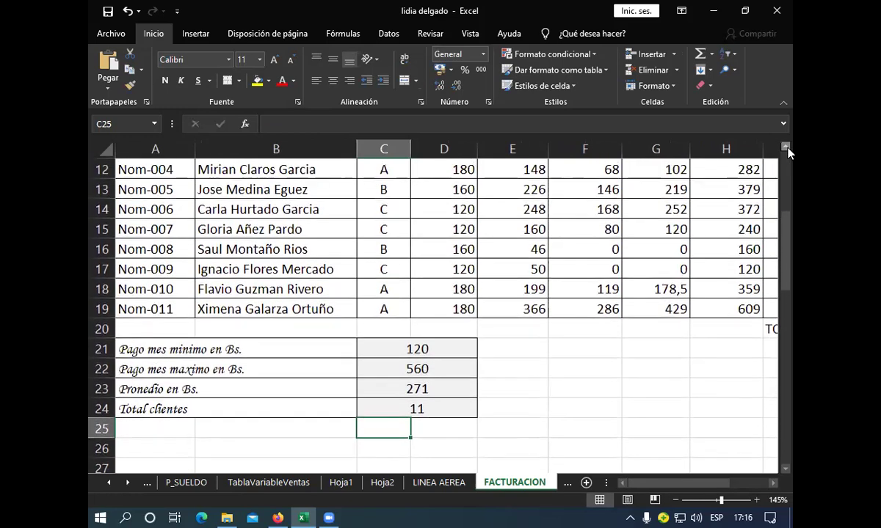
pyautogui.click(785, 147)
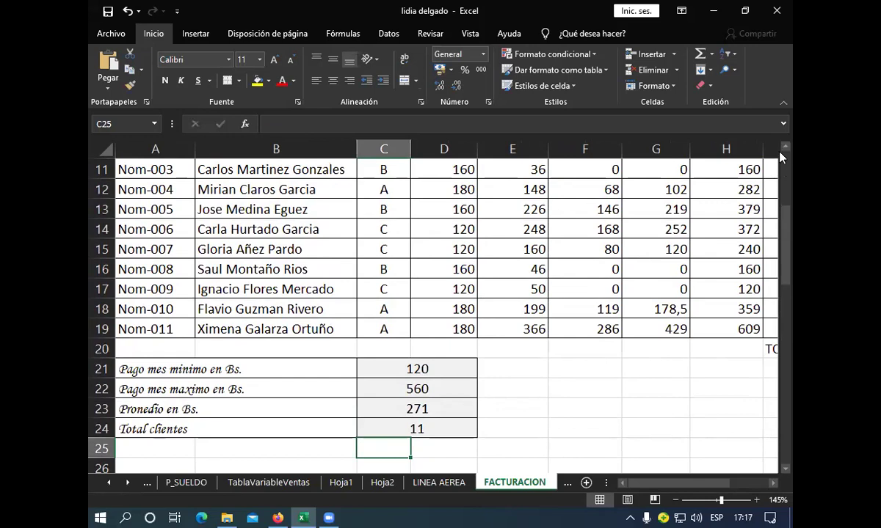
pyautogui.click(786, 147)
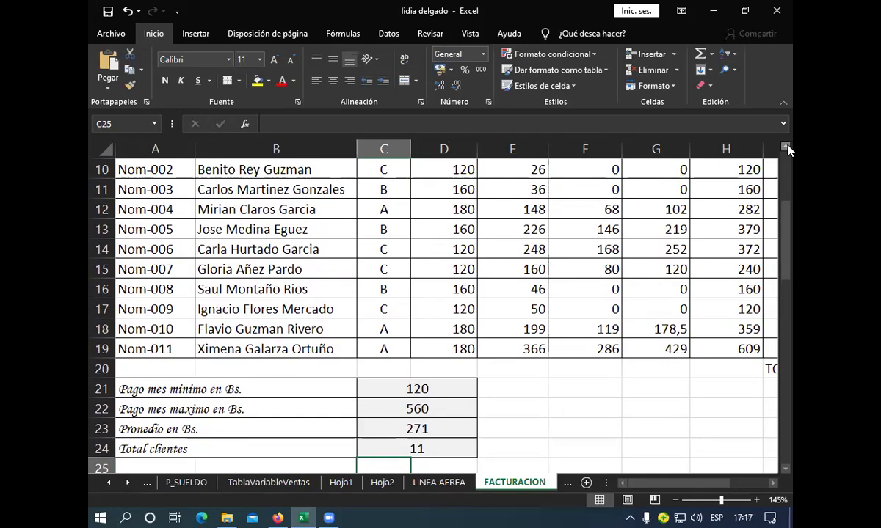
pyautogui.click(785, 147)
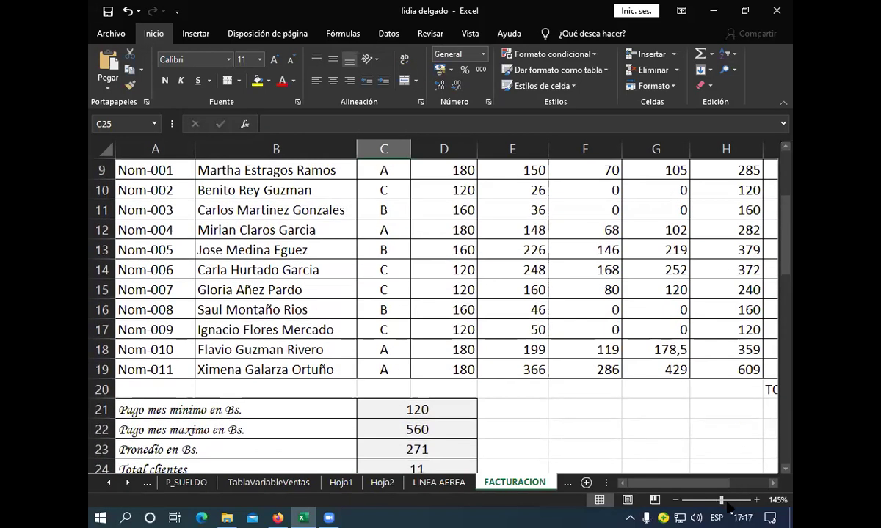
pyautogui.moveTo(721, 501); pyautogui.dragTo(718, 503)
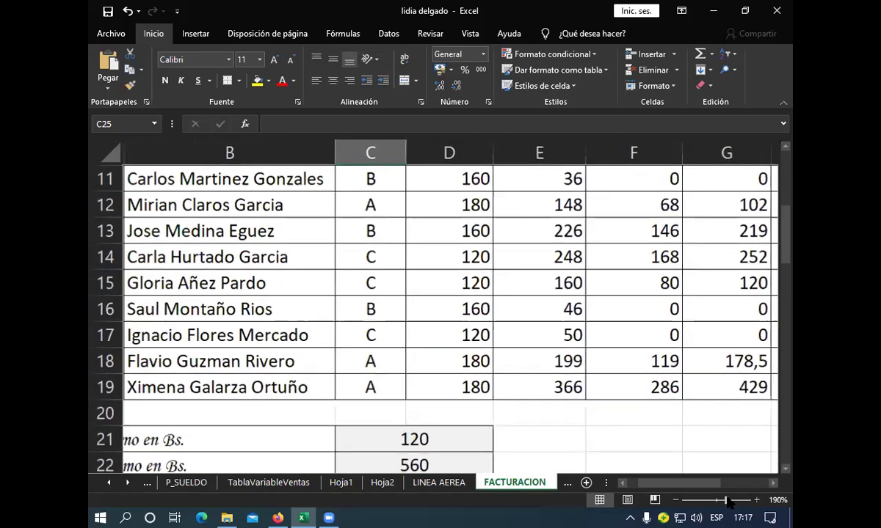